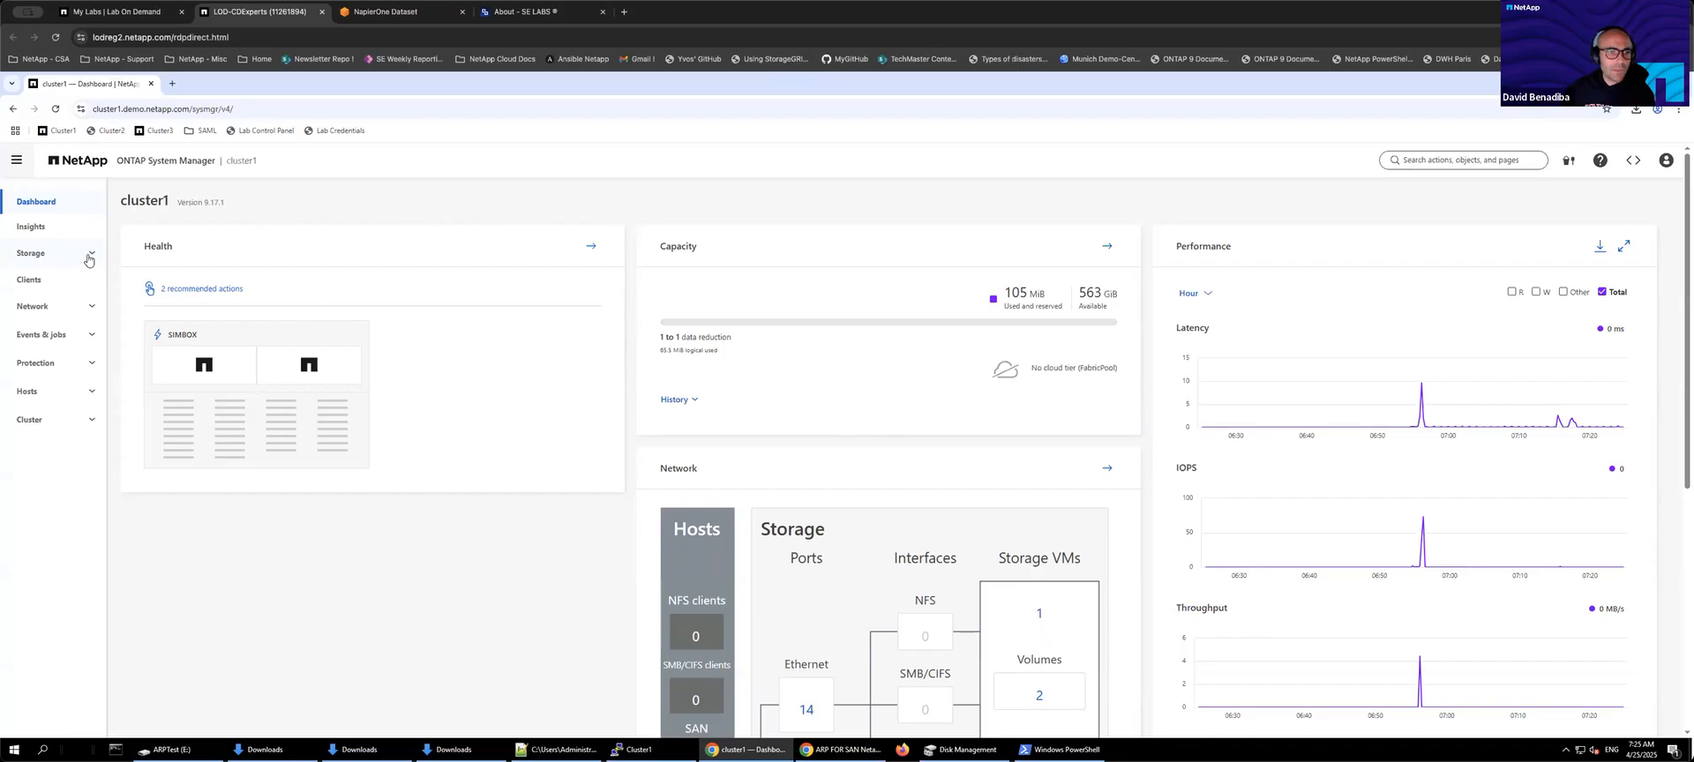
Step: Open the LUNs page and start adding a LUN named lun2, with 1 LUN of 40 GiB capacity
left_click(88, 258)
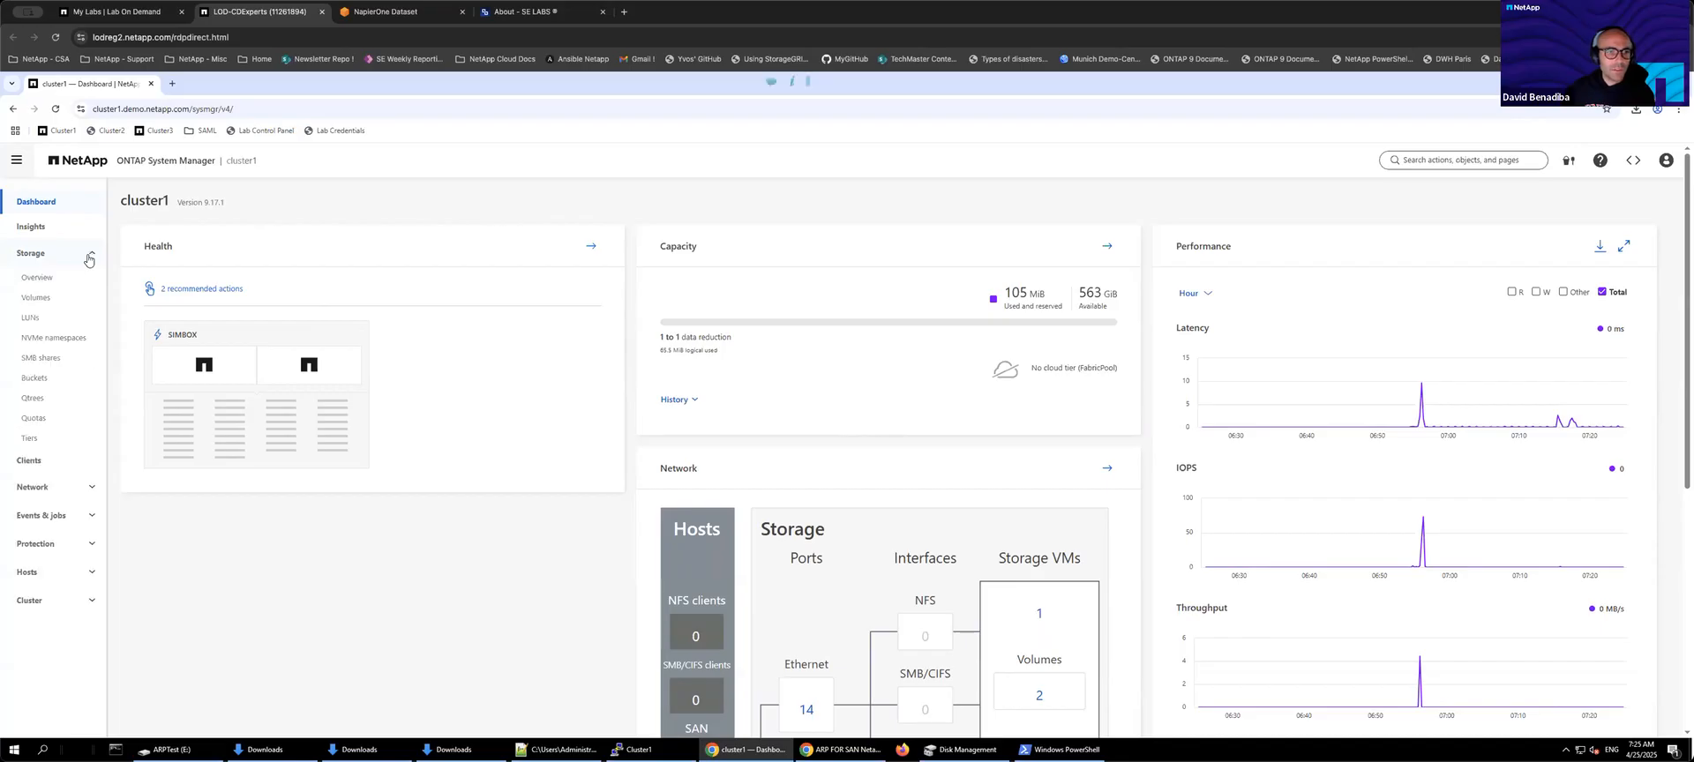
left_click(34, 319)
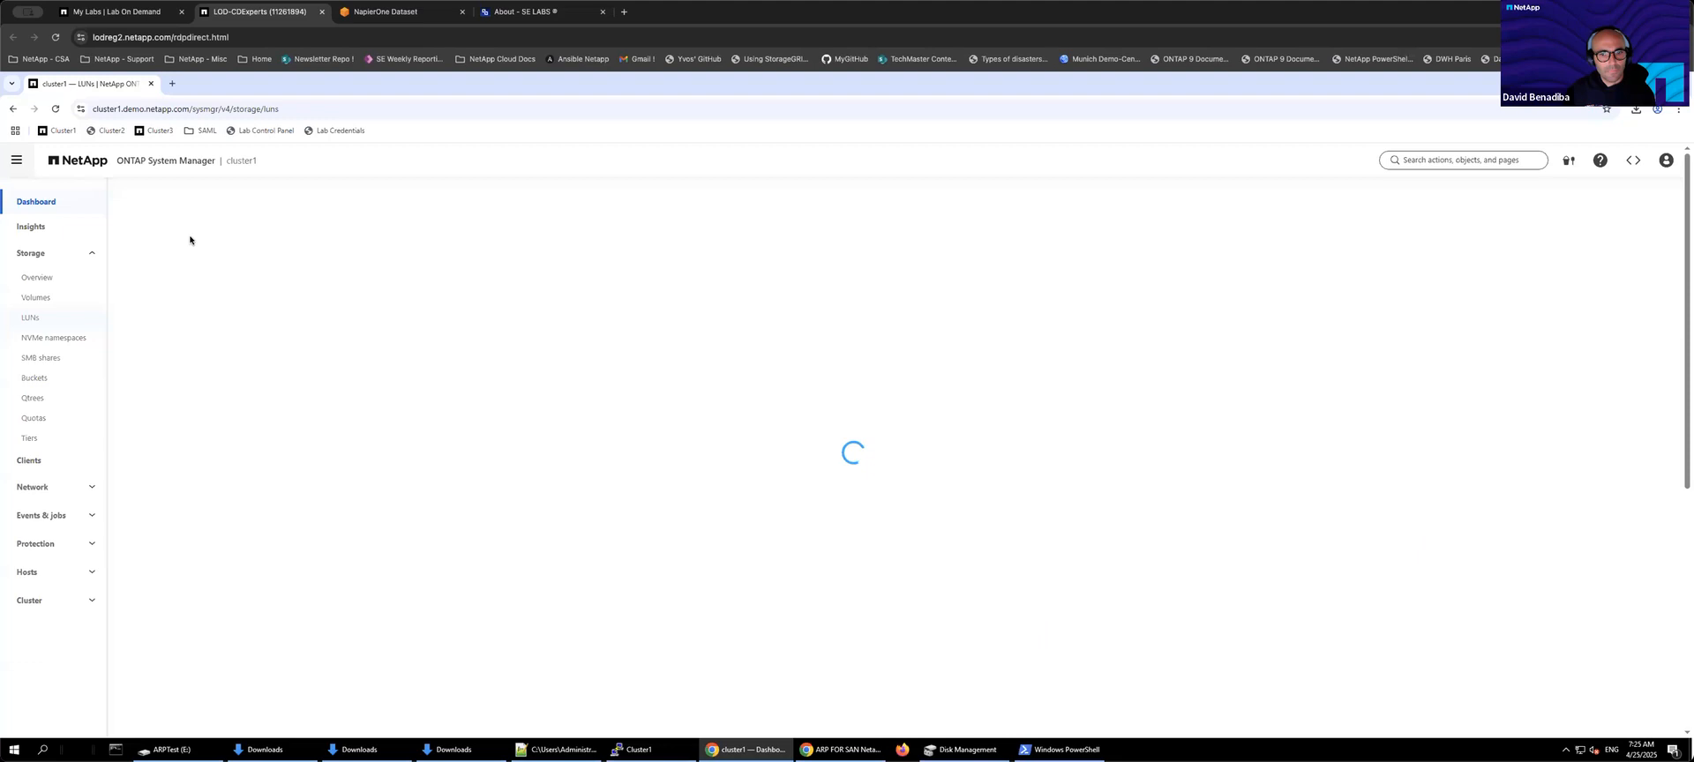
left_click(145, 236)
left_click(807, 382)
type("lun2")
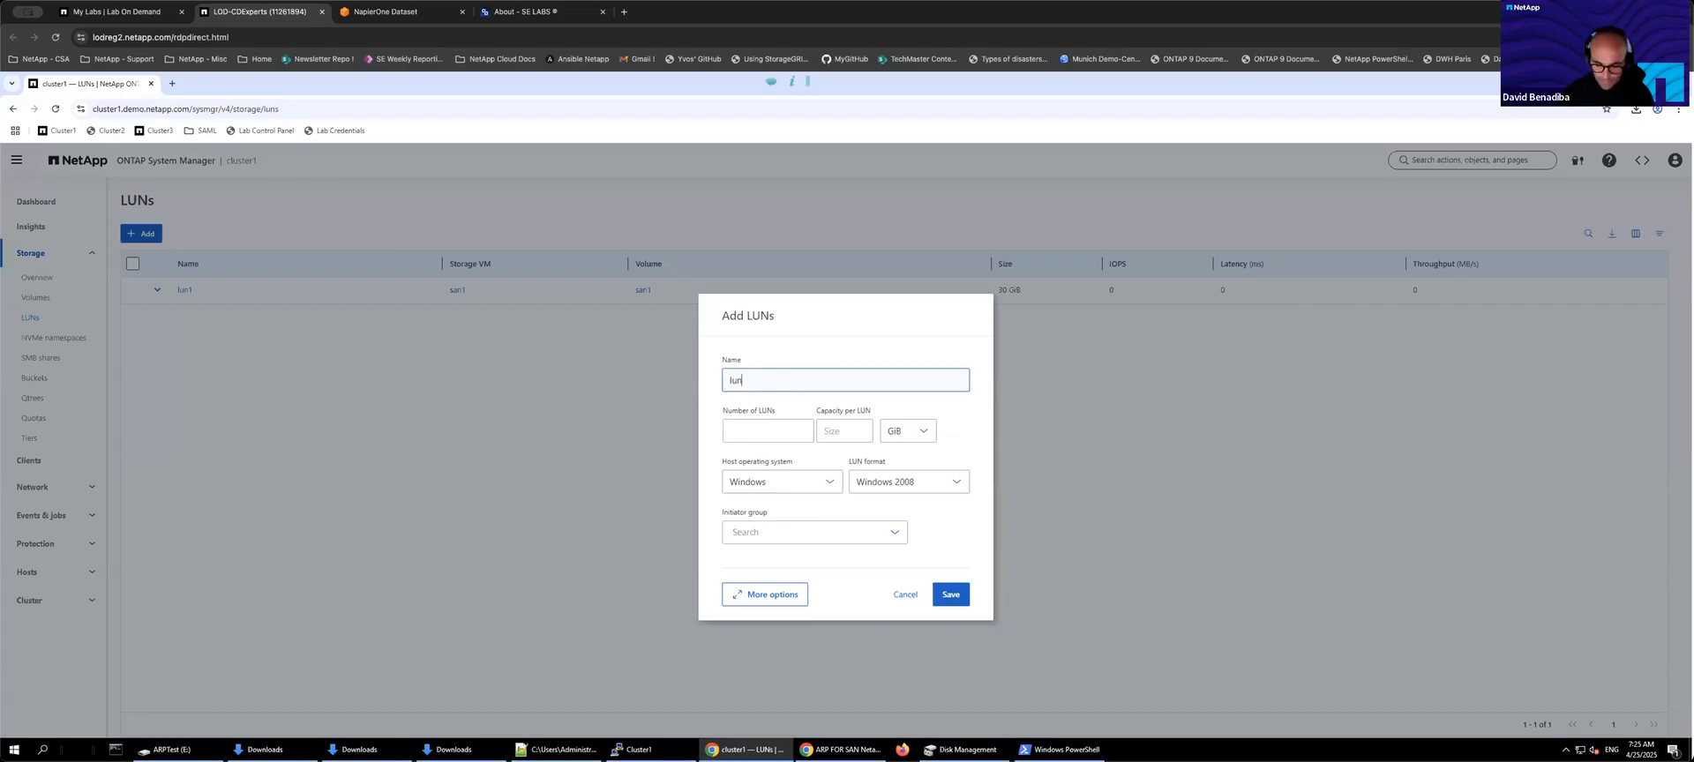
left_click(785, 435)
left_click(845, 432)
type("49")
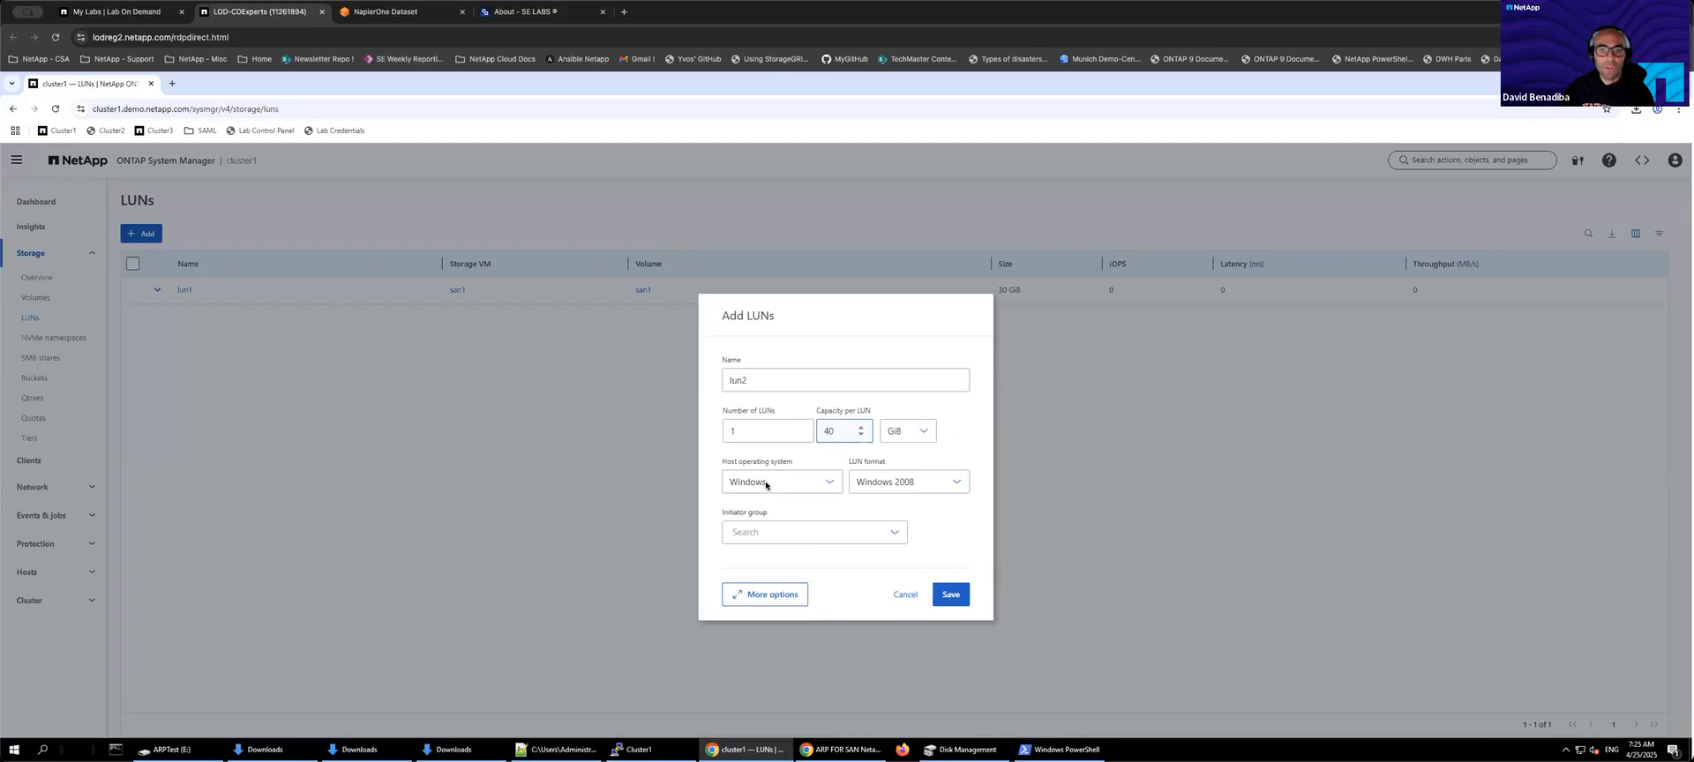
Step: Set the LUN format to Windows 2008 and choose the win initiator group
left_click(959, 483)
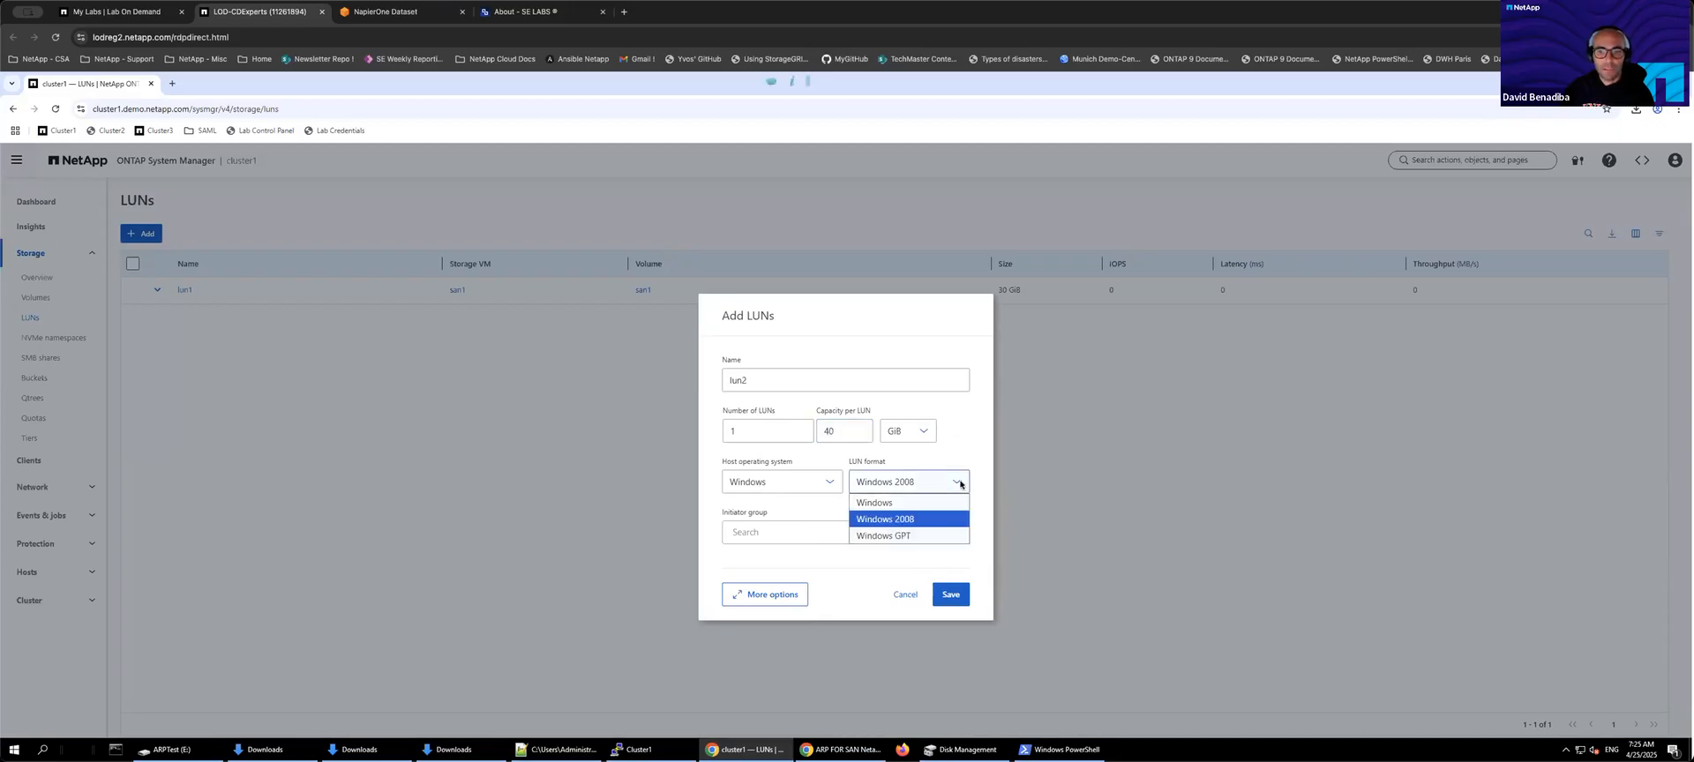
left_click(912, 524)
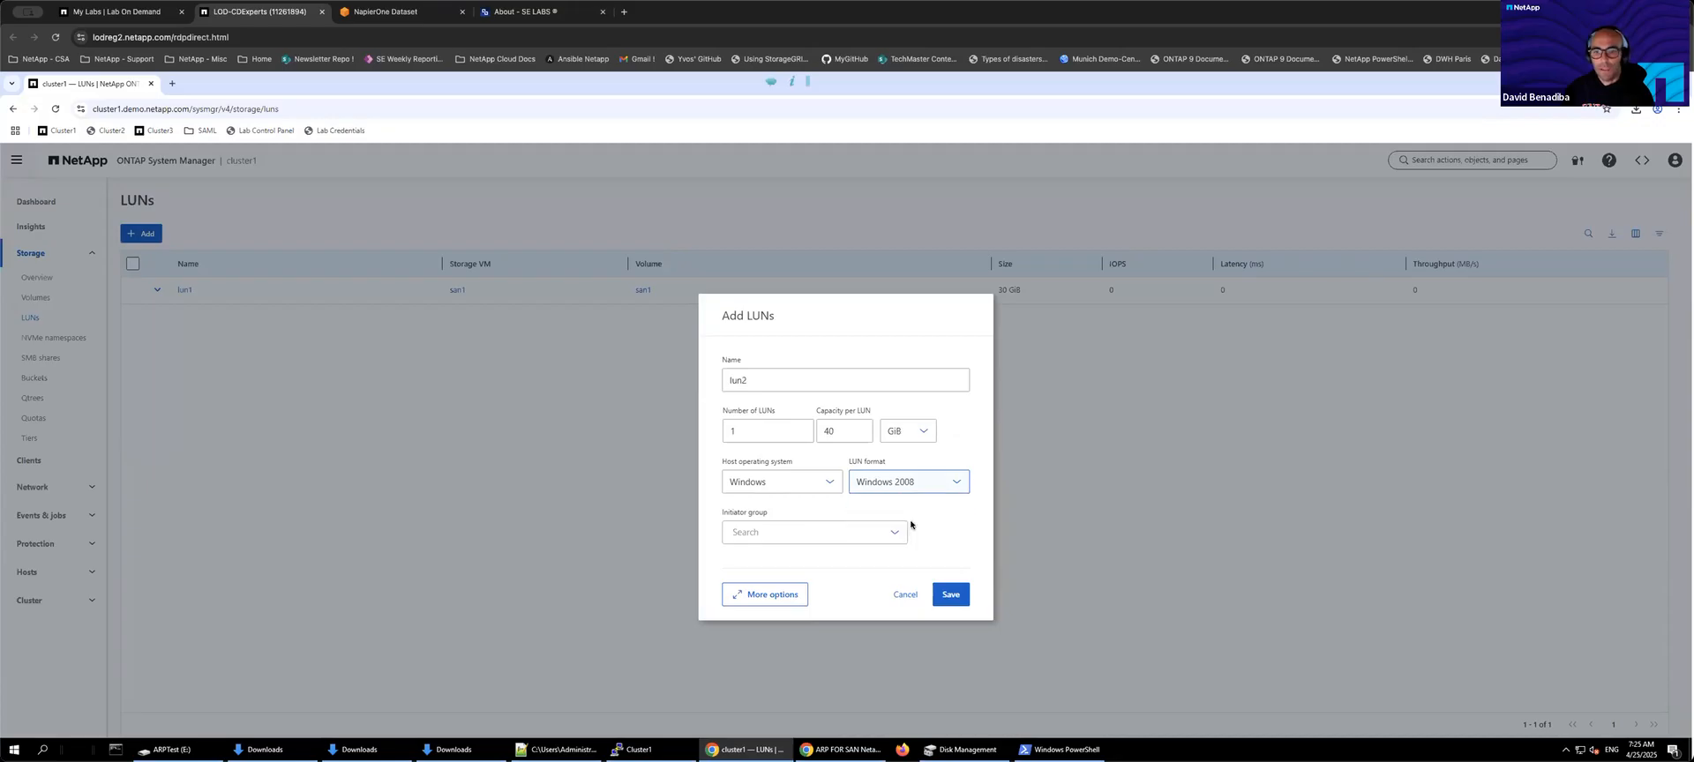
left_click(847, 535)
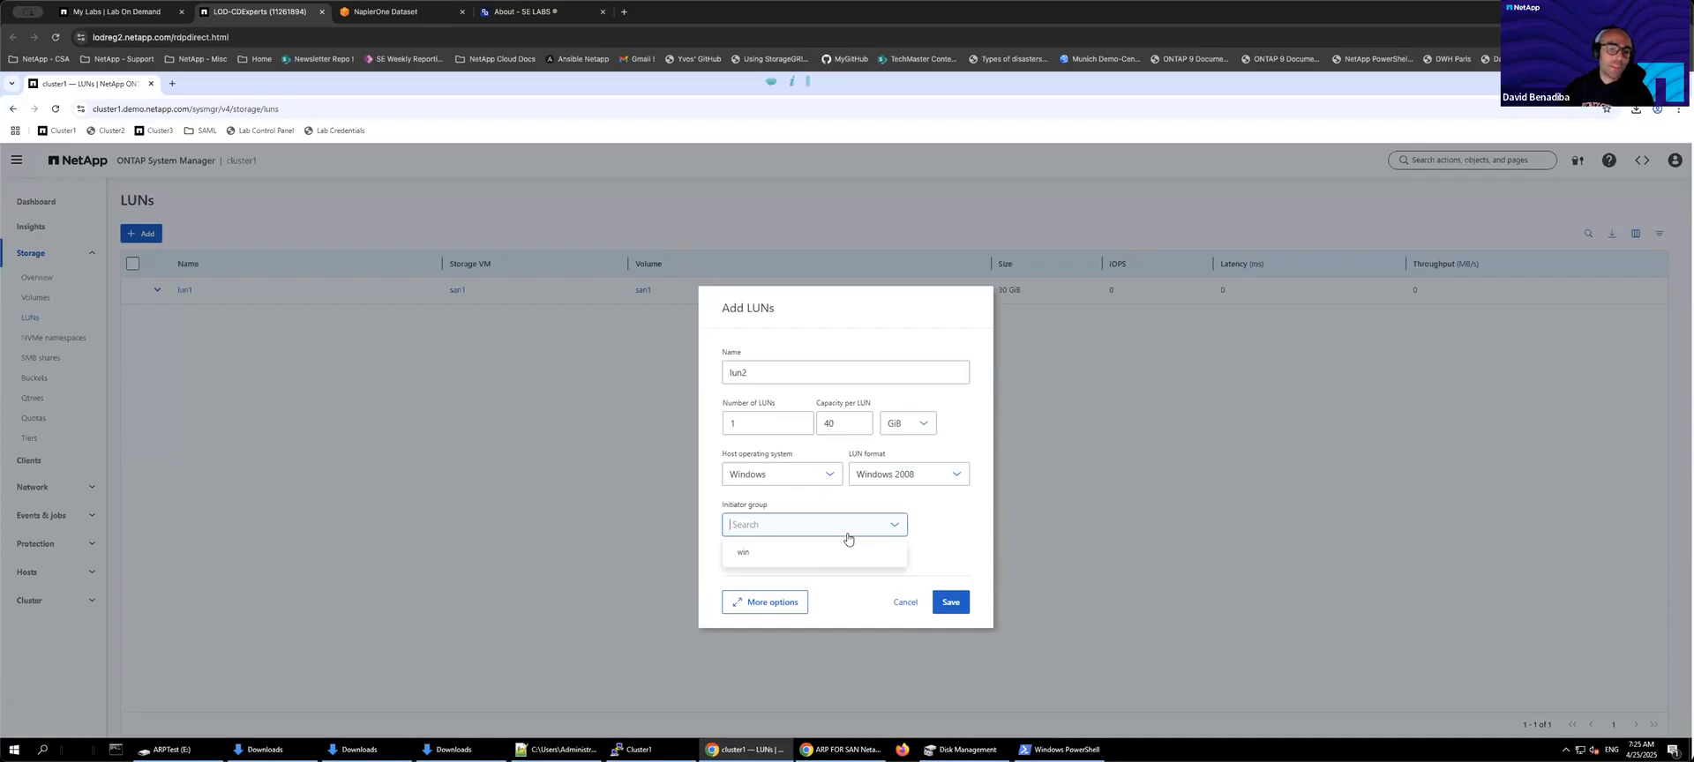
left_click(758, 556)
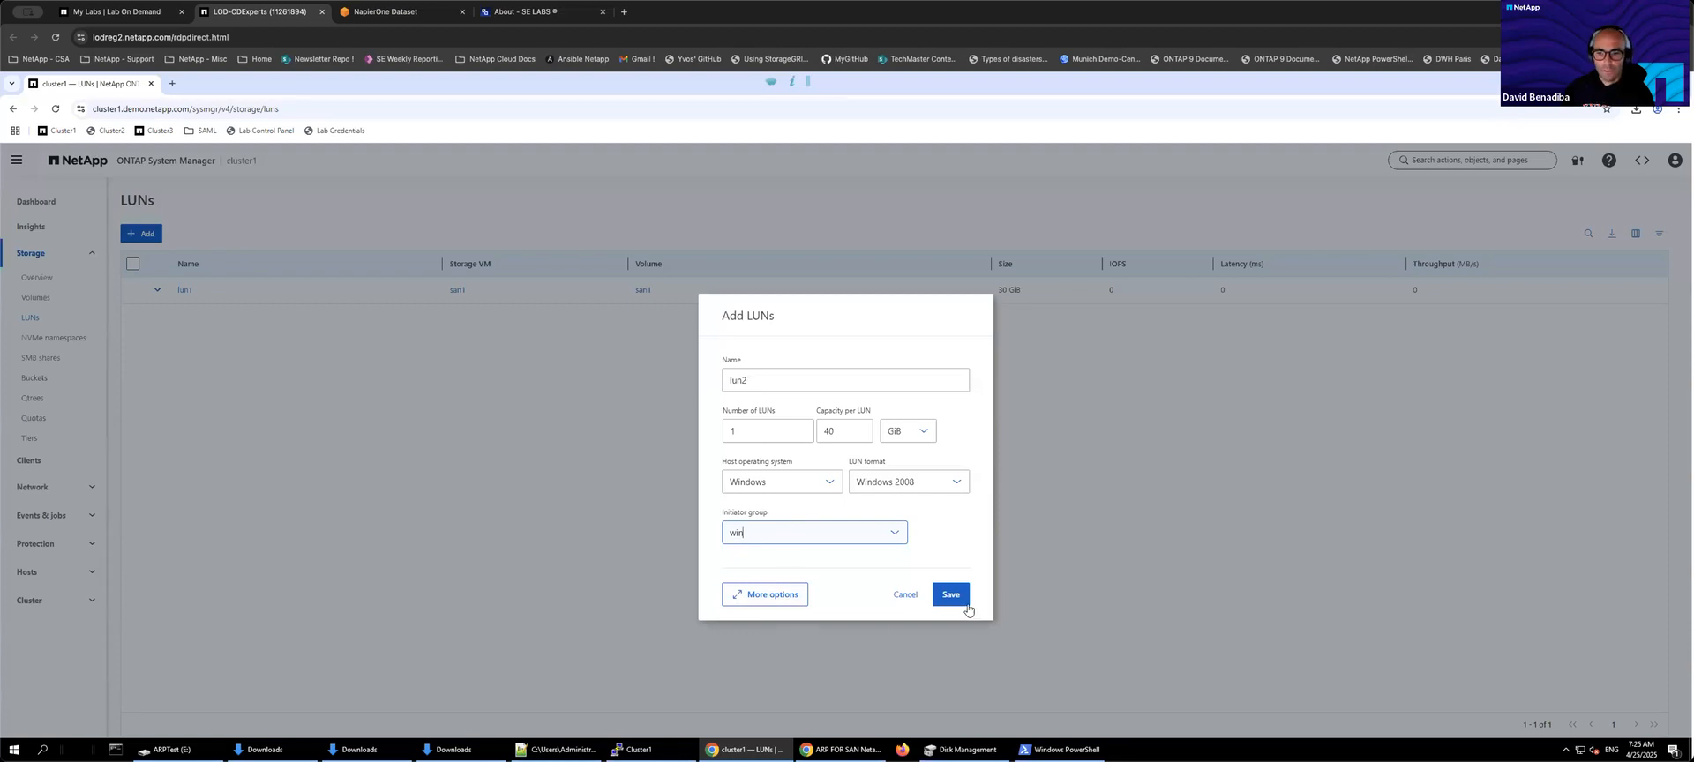
Step: Open the full set of LUN options, review the host mapping, and save the new LUN
left_click(763, 597)
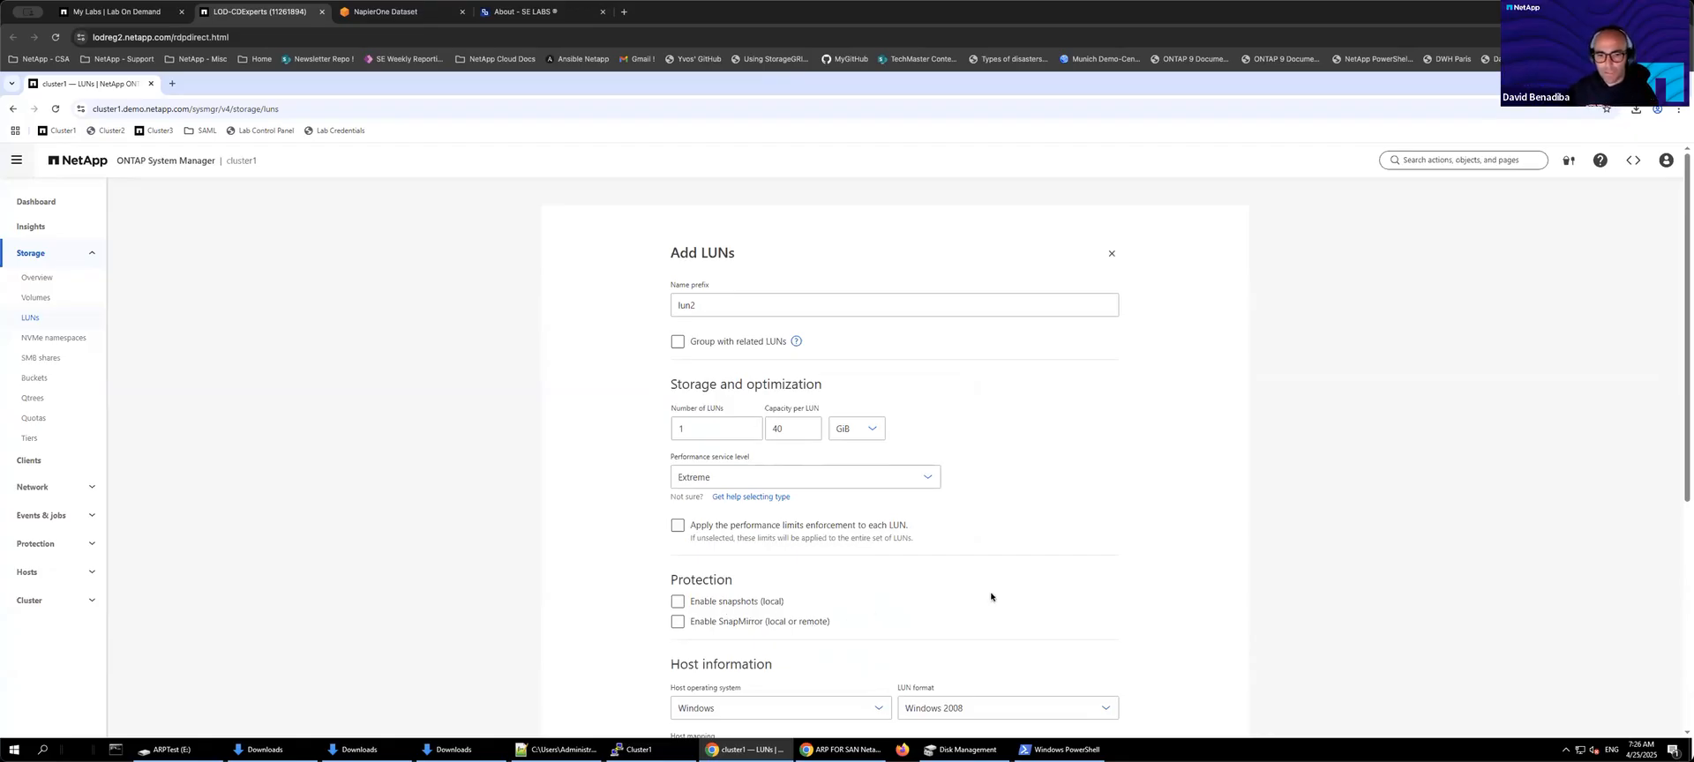
scroll(991, 598, "down", 3)
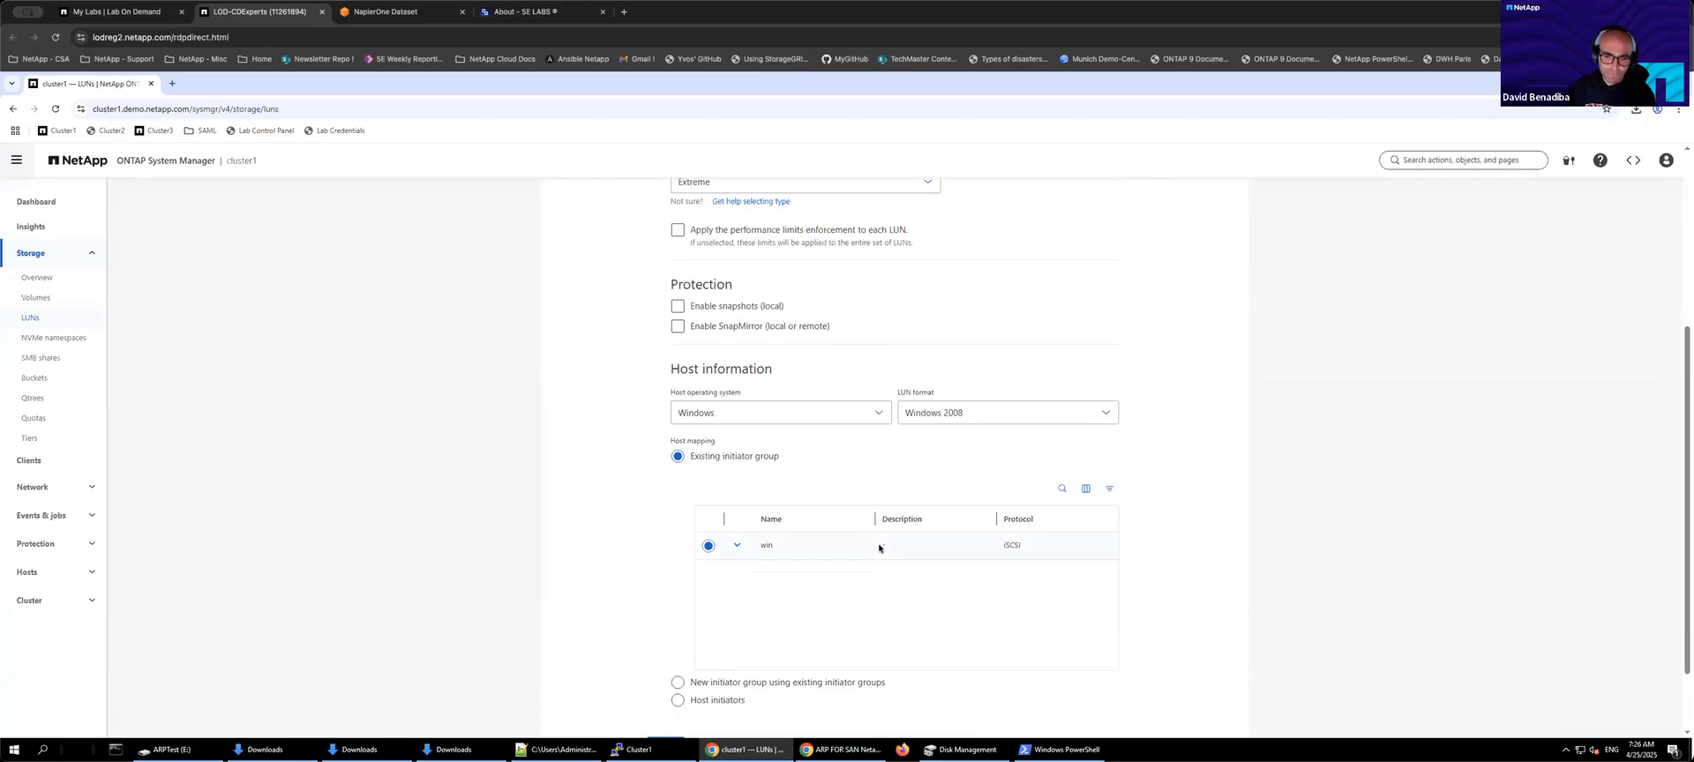
scroll(879, 549, "down", 1)
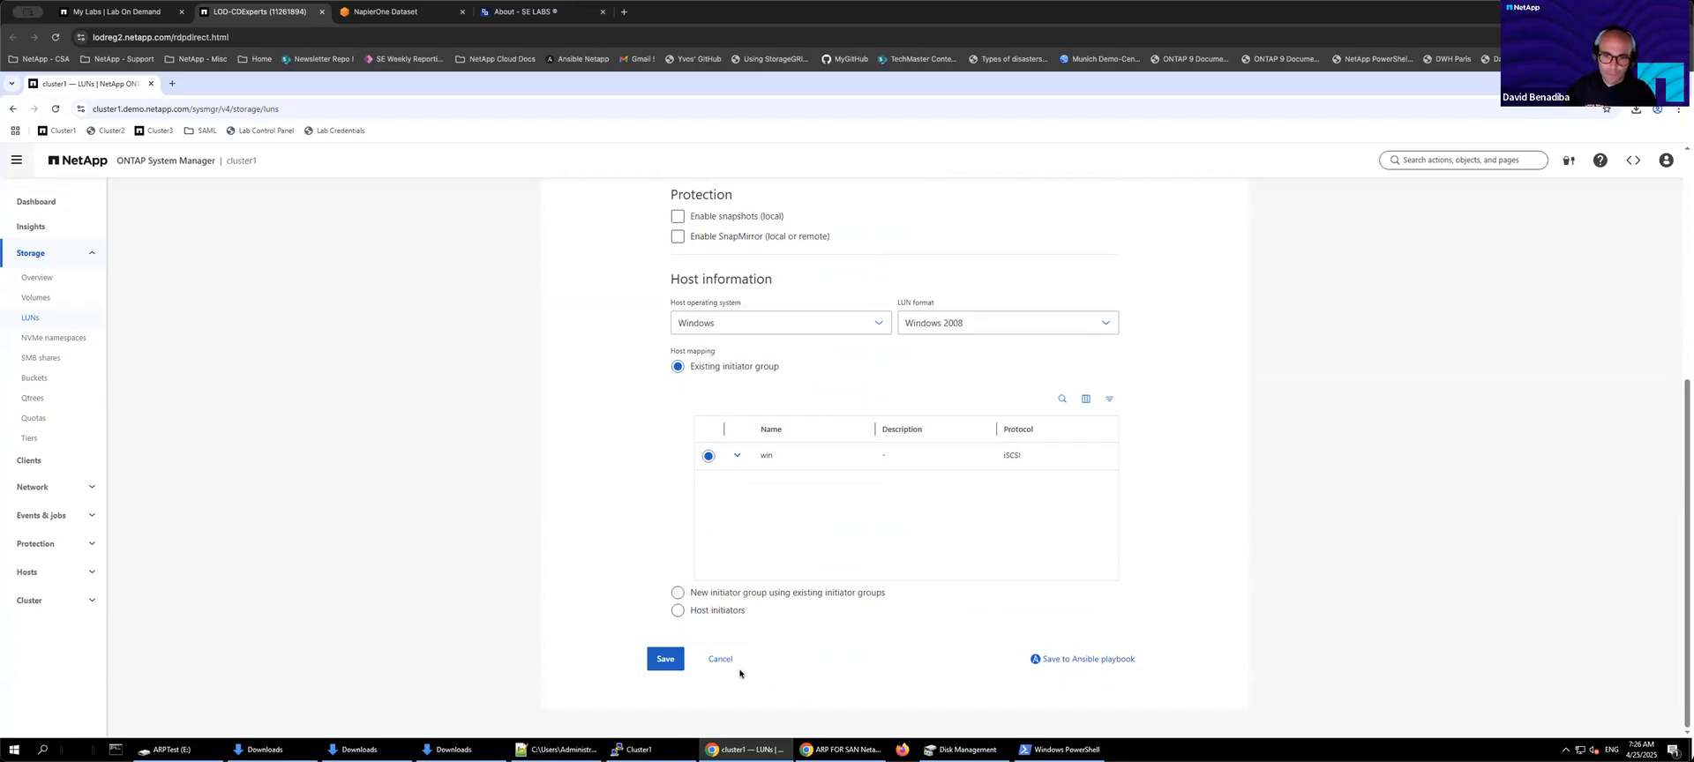
left_click(667, 661)
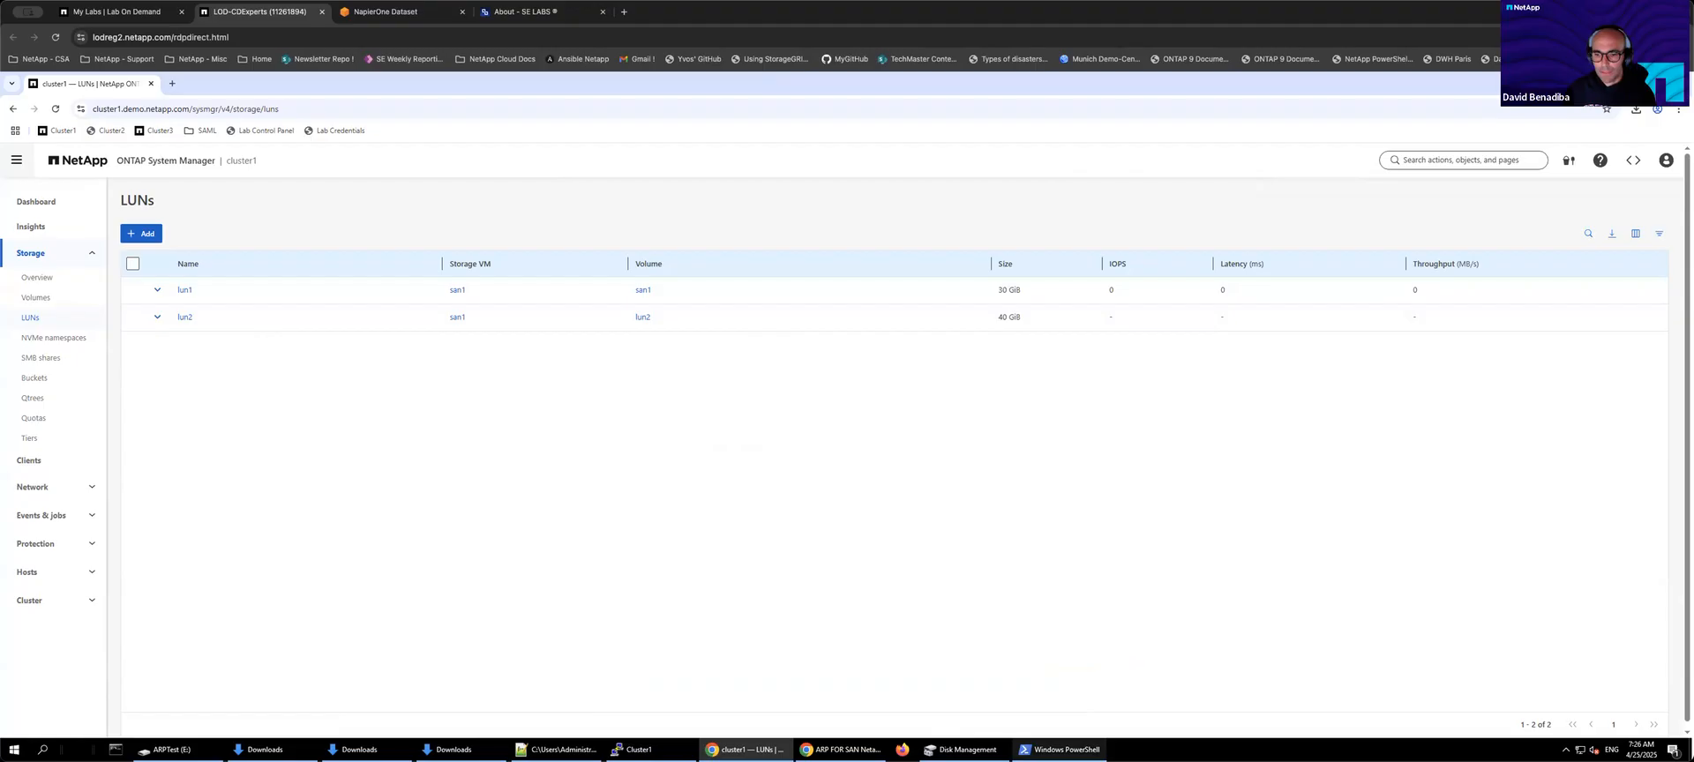
Step: Switch to Disk Management and examine the new NetApp LUN disk's MPIO path properties
left_click(963, 750)
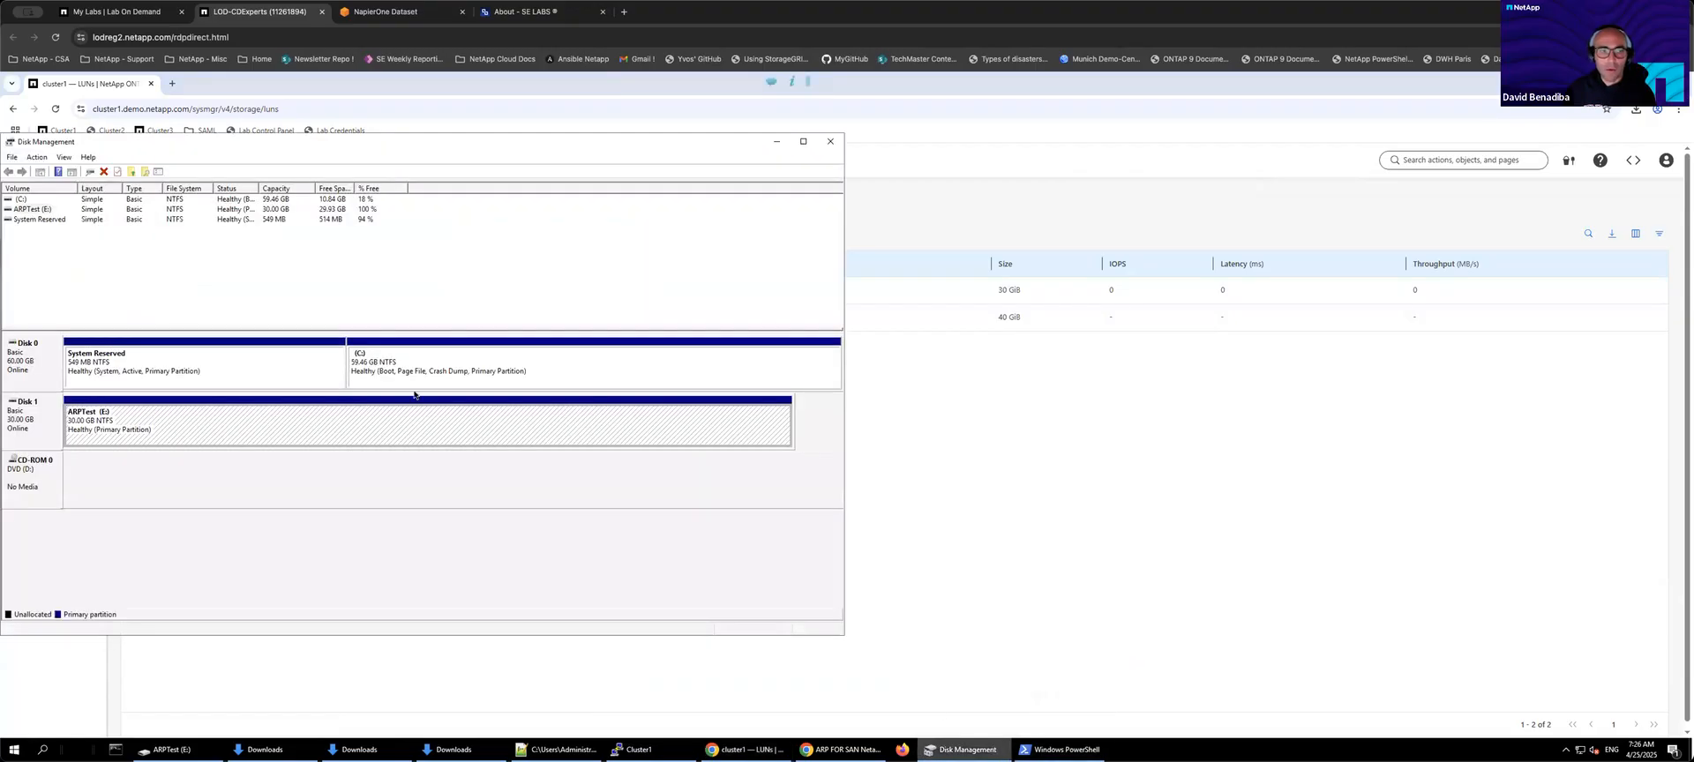
left_click_drag(189, 142, 652, 158)
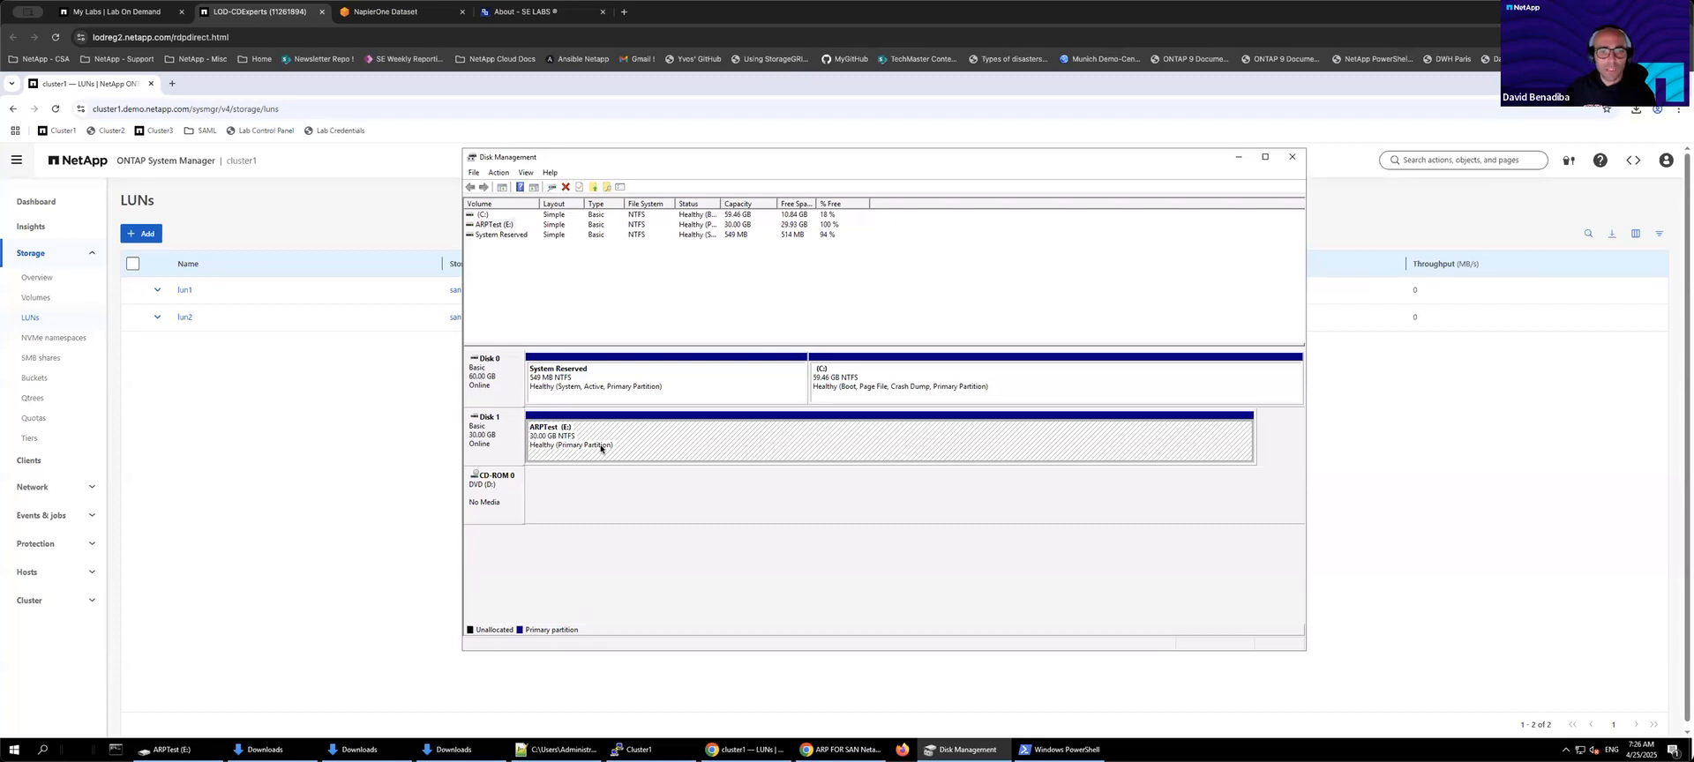
right_click(500, 442)
left_click(531, 554)
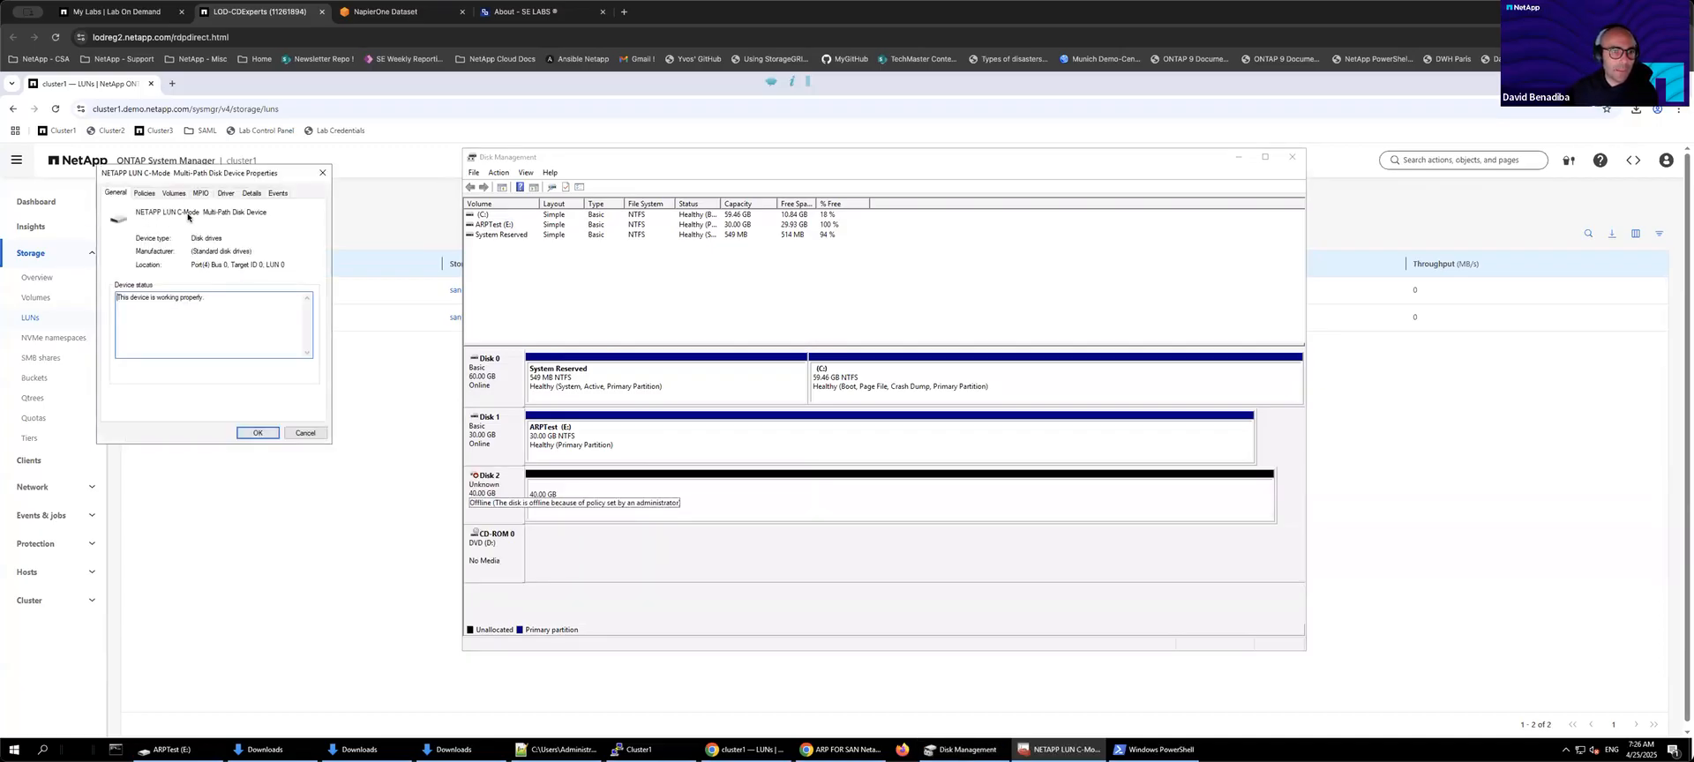
left_click(201, 193)
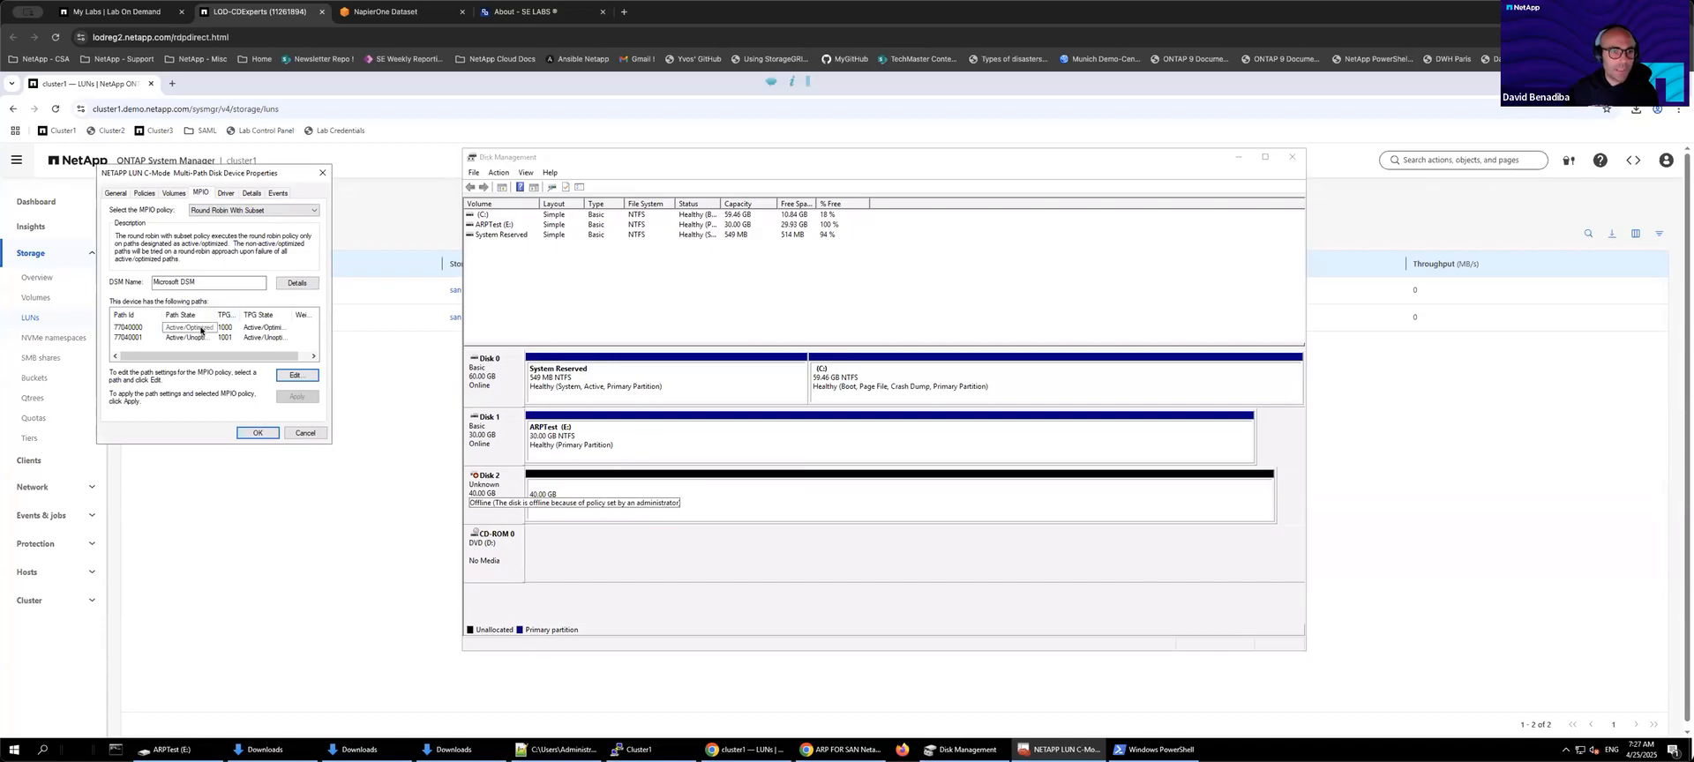
left_click(305, 434)
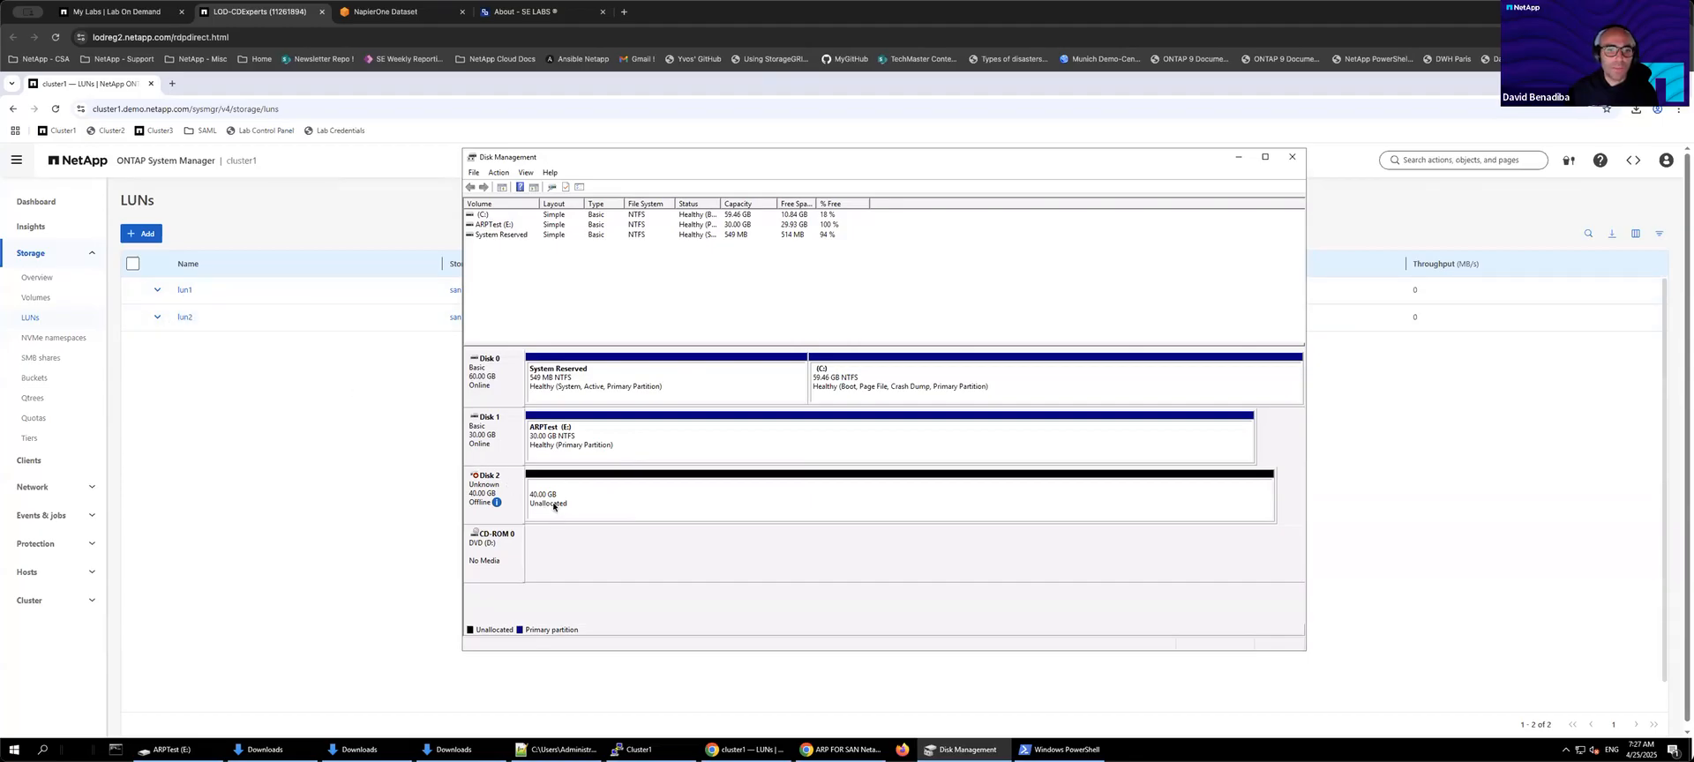
right_click(500, 487)
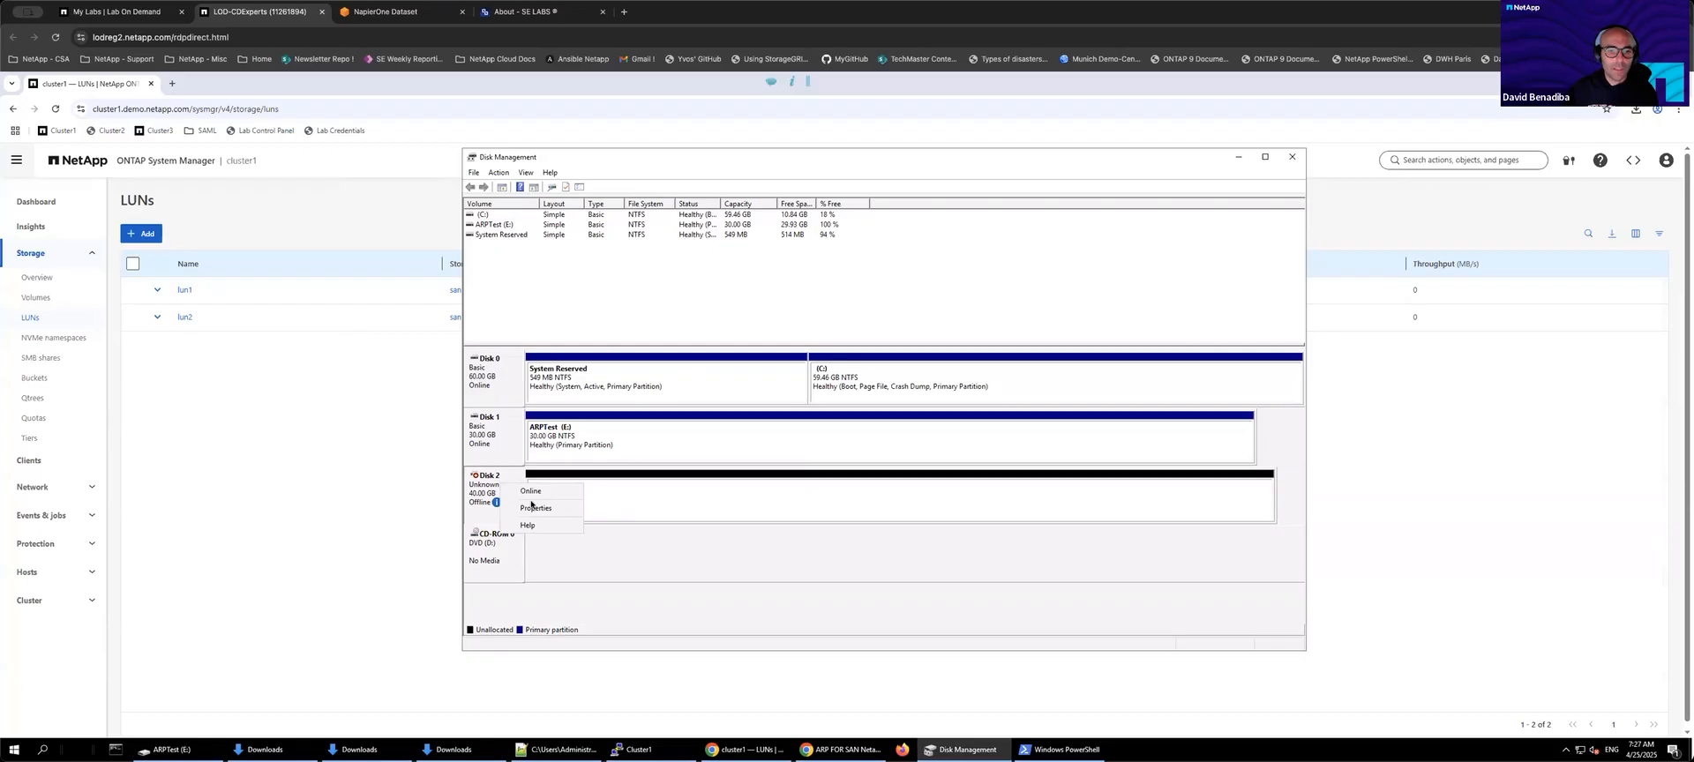
left_click(678, 513)
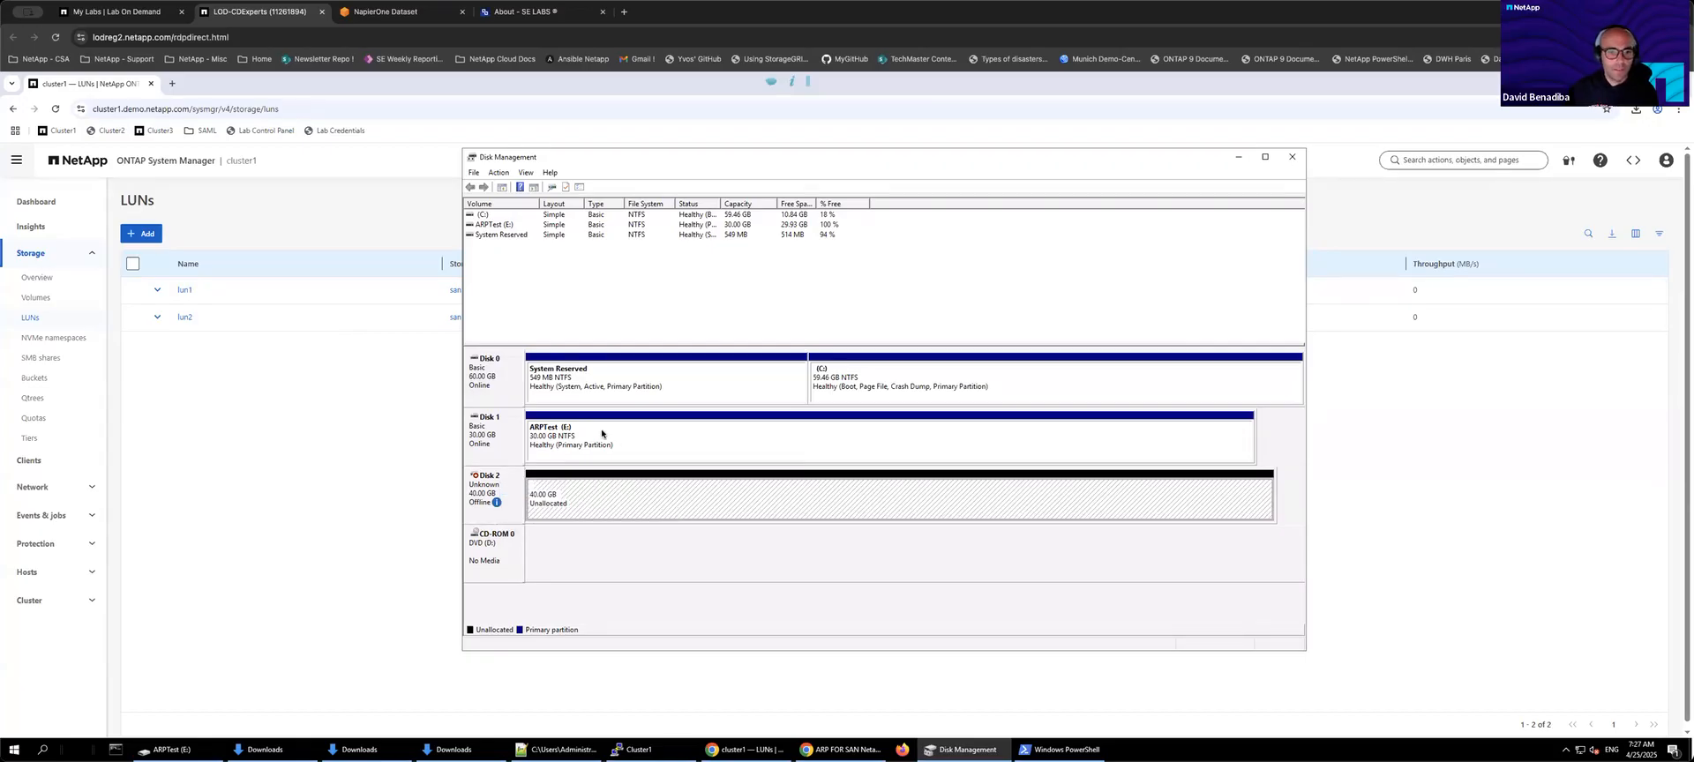
Step: Open the lun2 LUN's details page in System Manager to review it
left_click(353, 431)
left_click(185, 318)
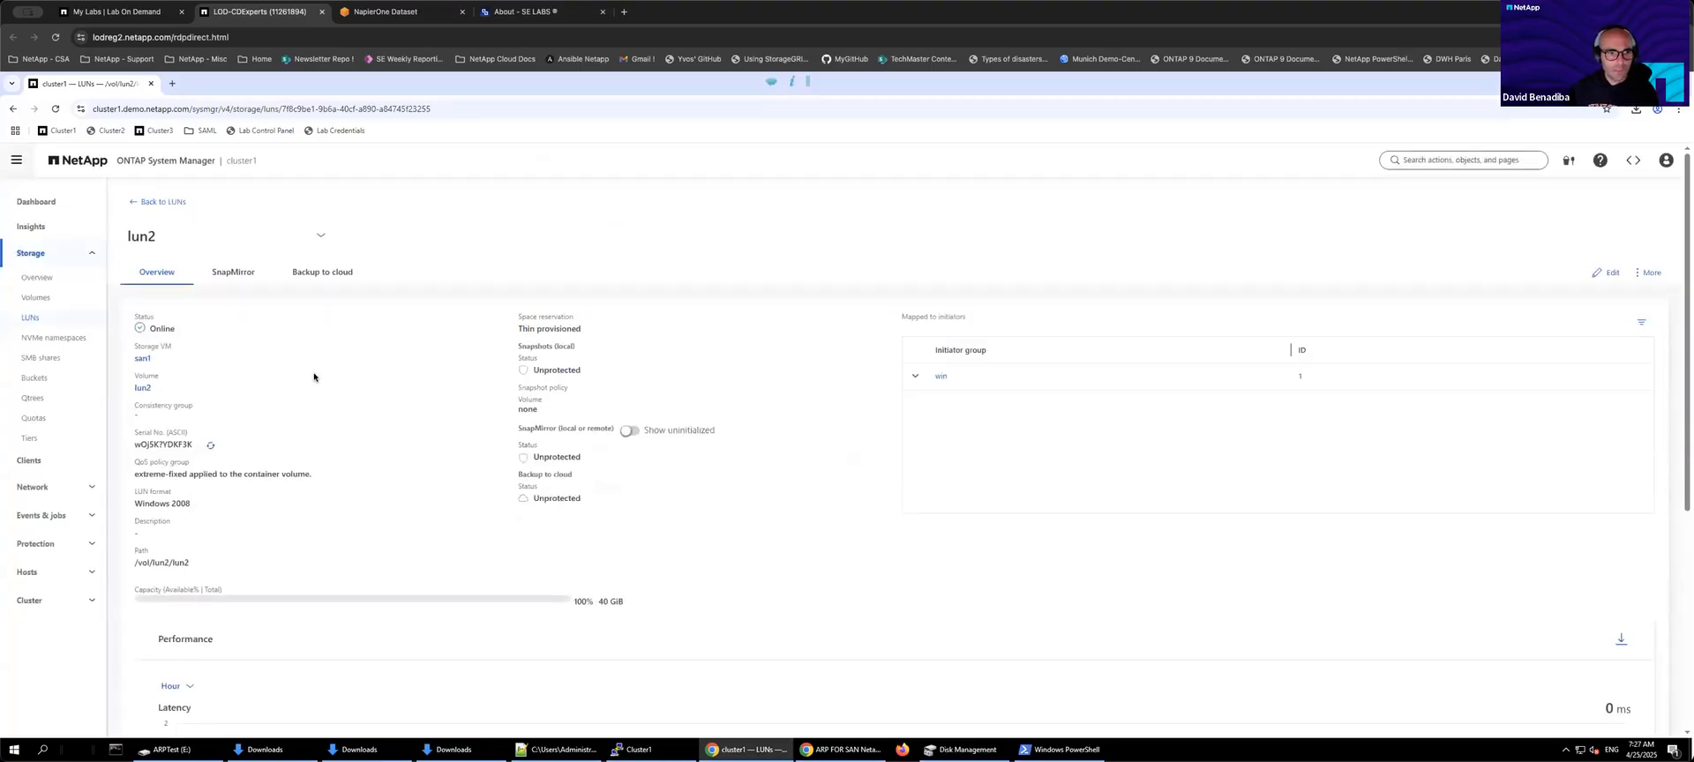
Step: Enable anti-ransomware on the lun2 volume's security settings
left_click(34, 303)
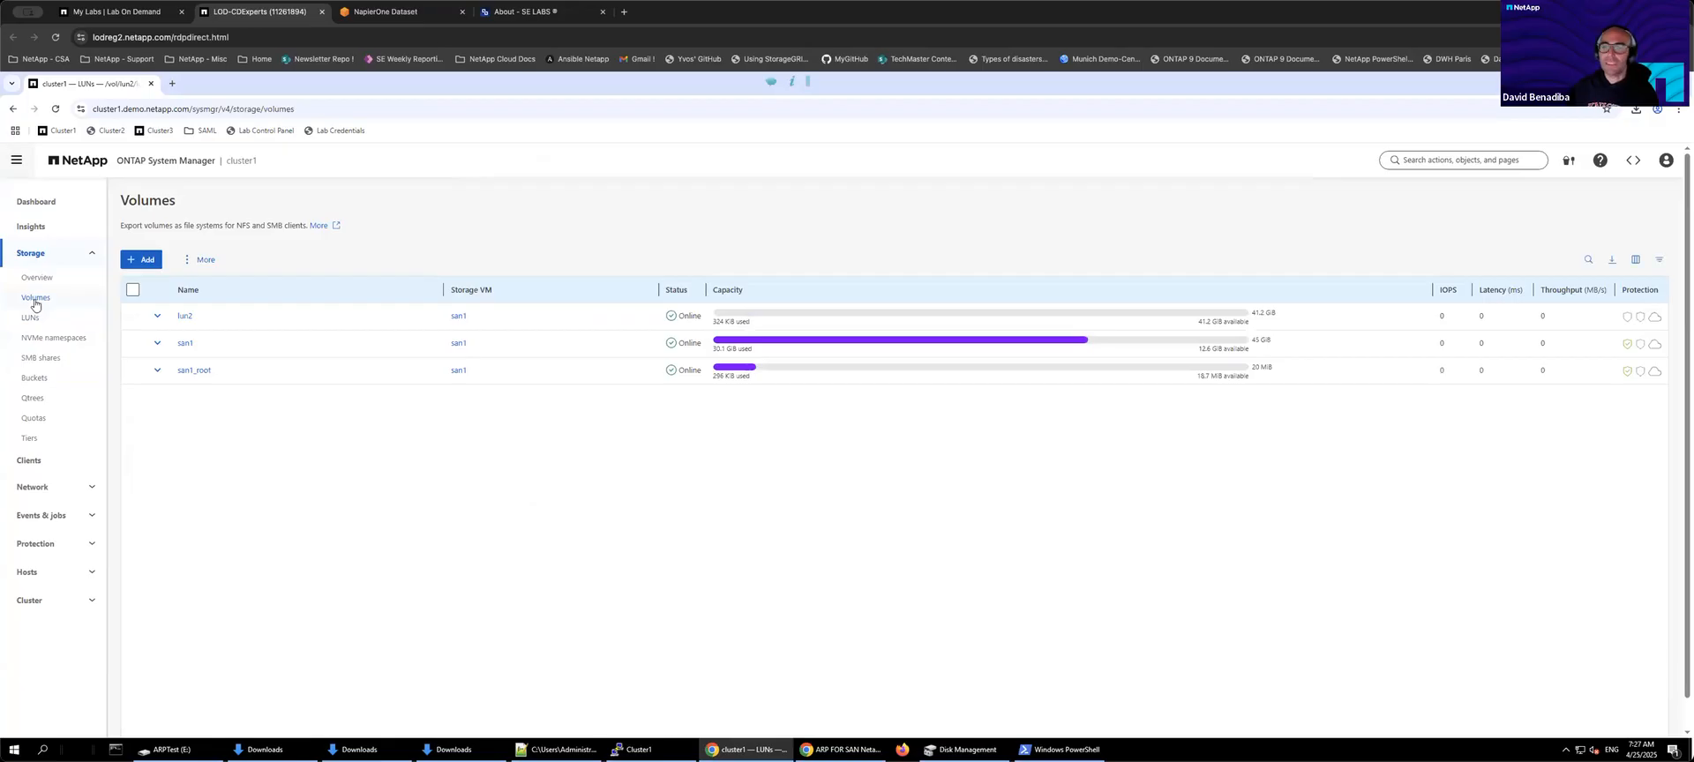
left_click(185, 318)
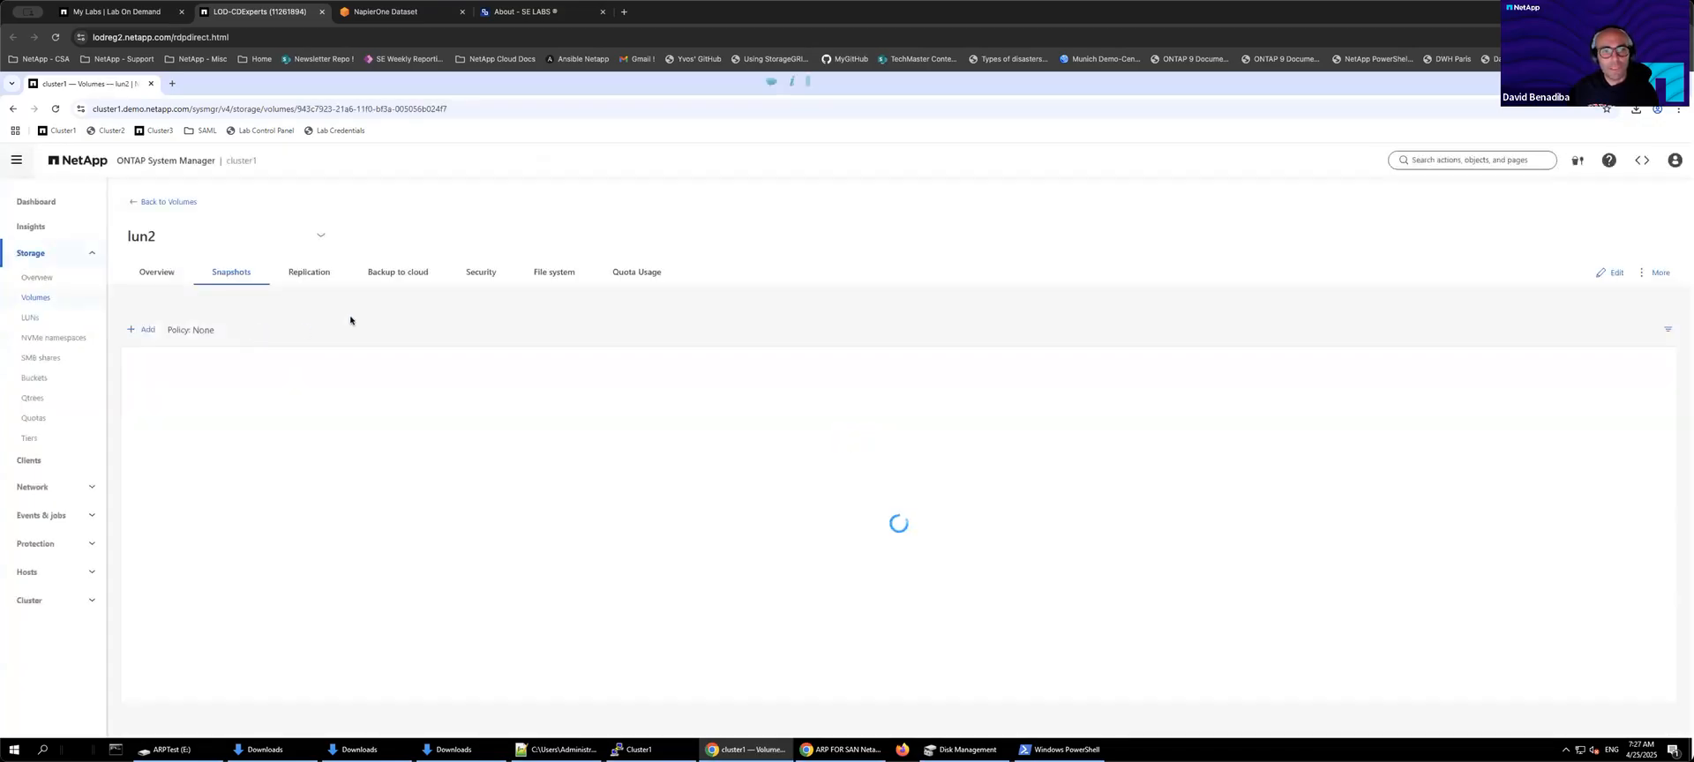
left_click(483, 274)
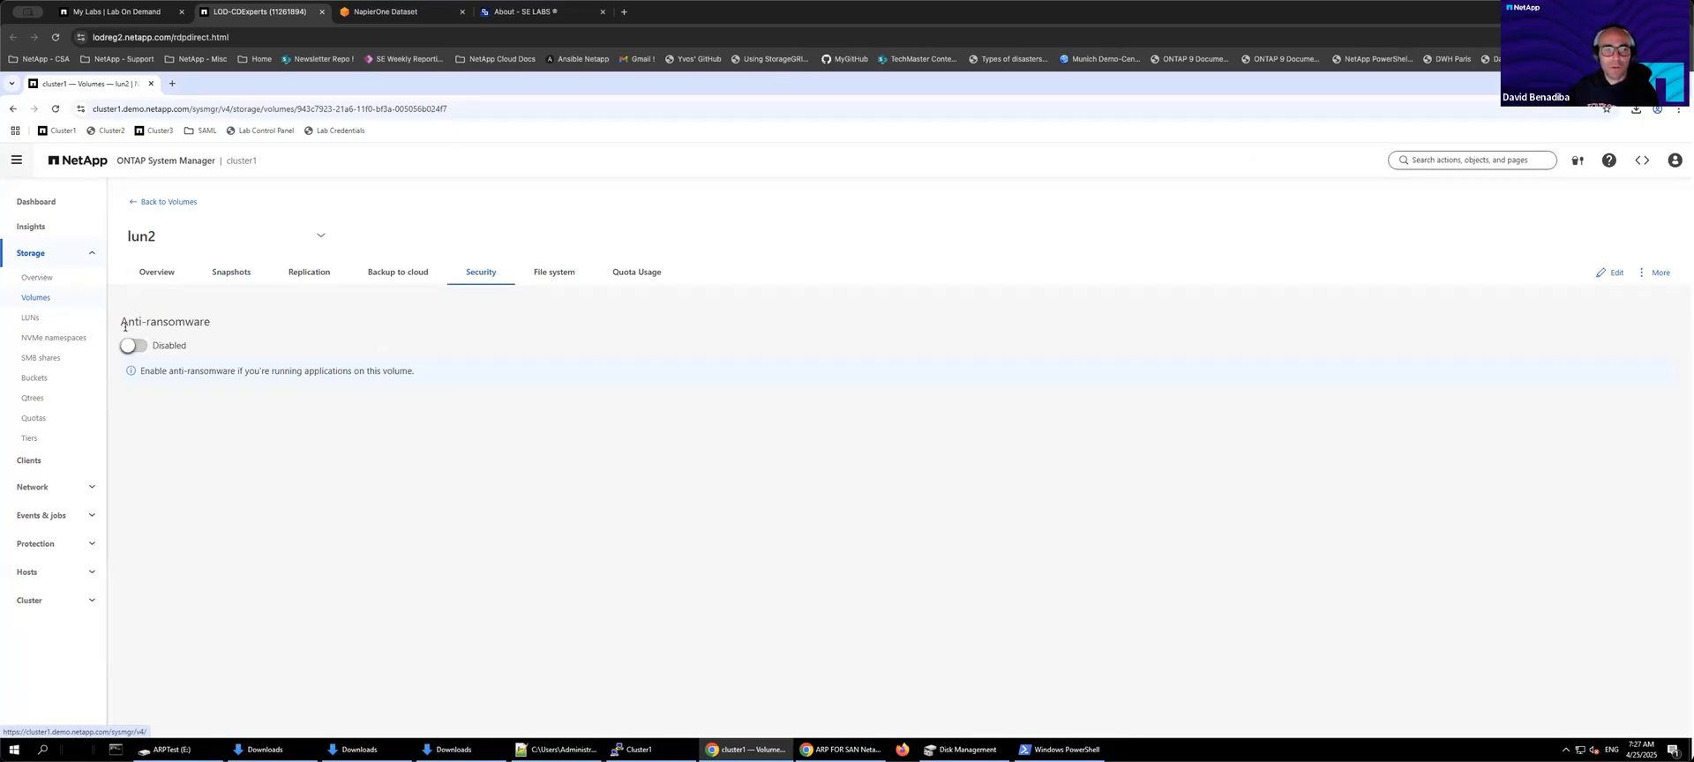
left_click_drag(120, 322, 213, 328)
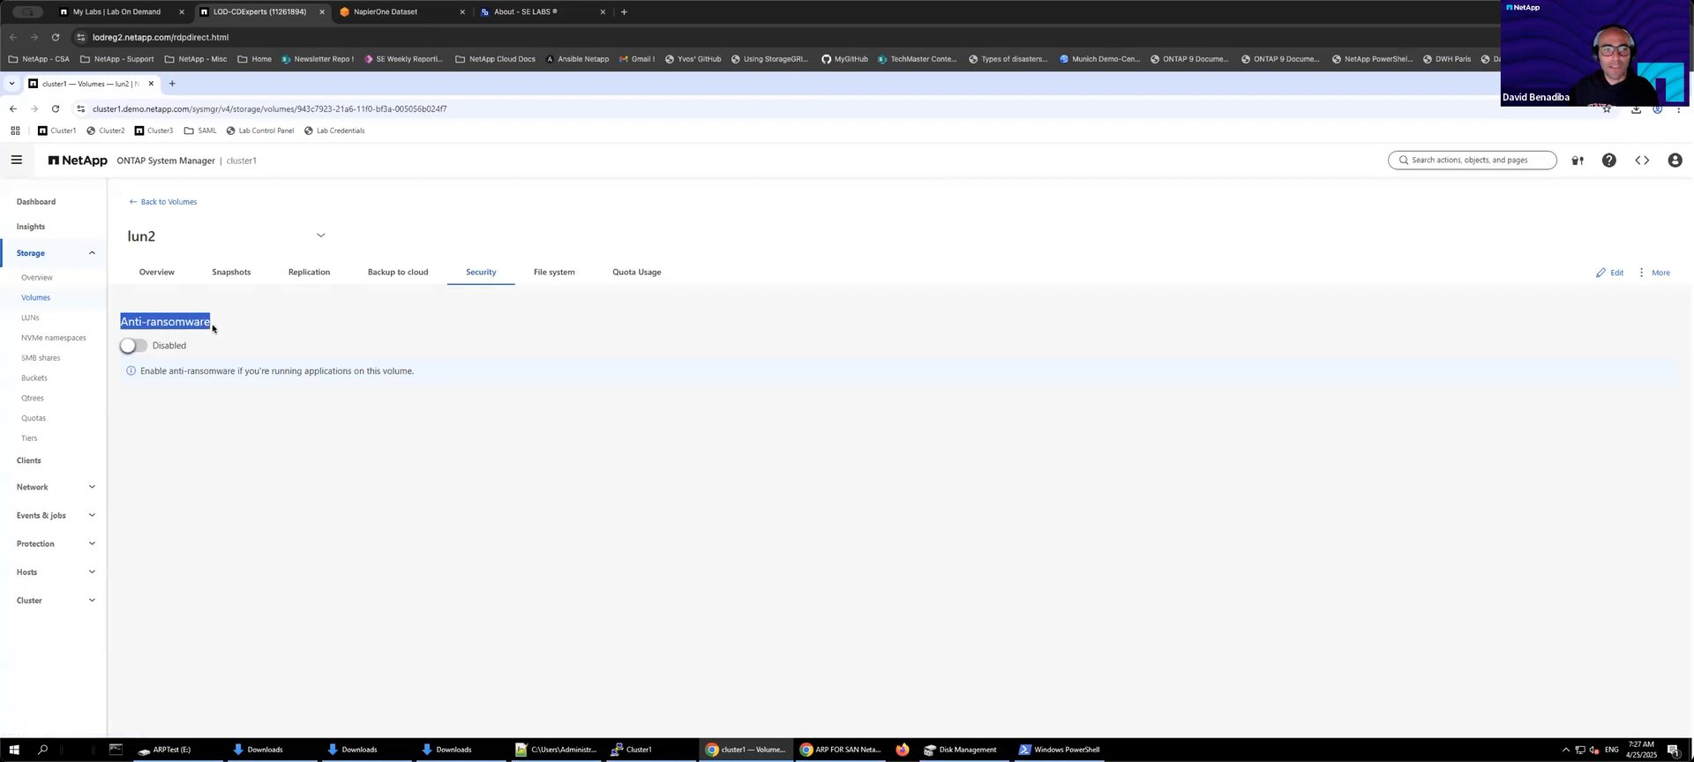
left_click(132, 346)
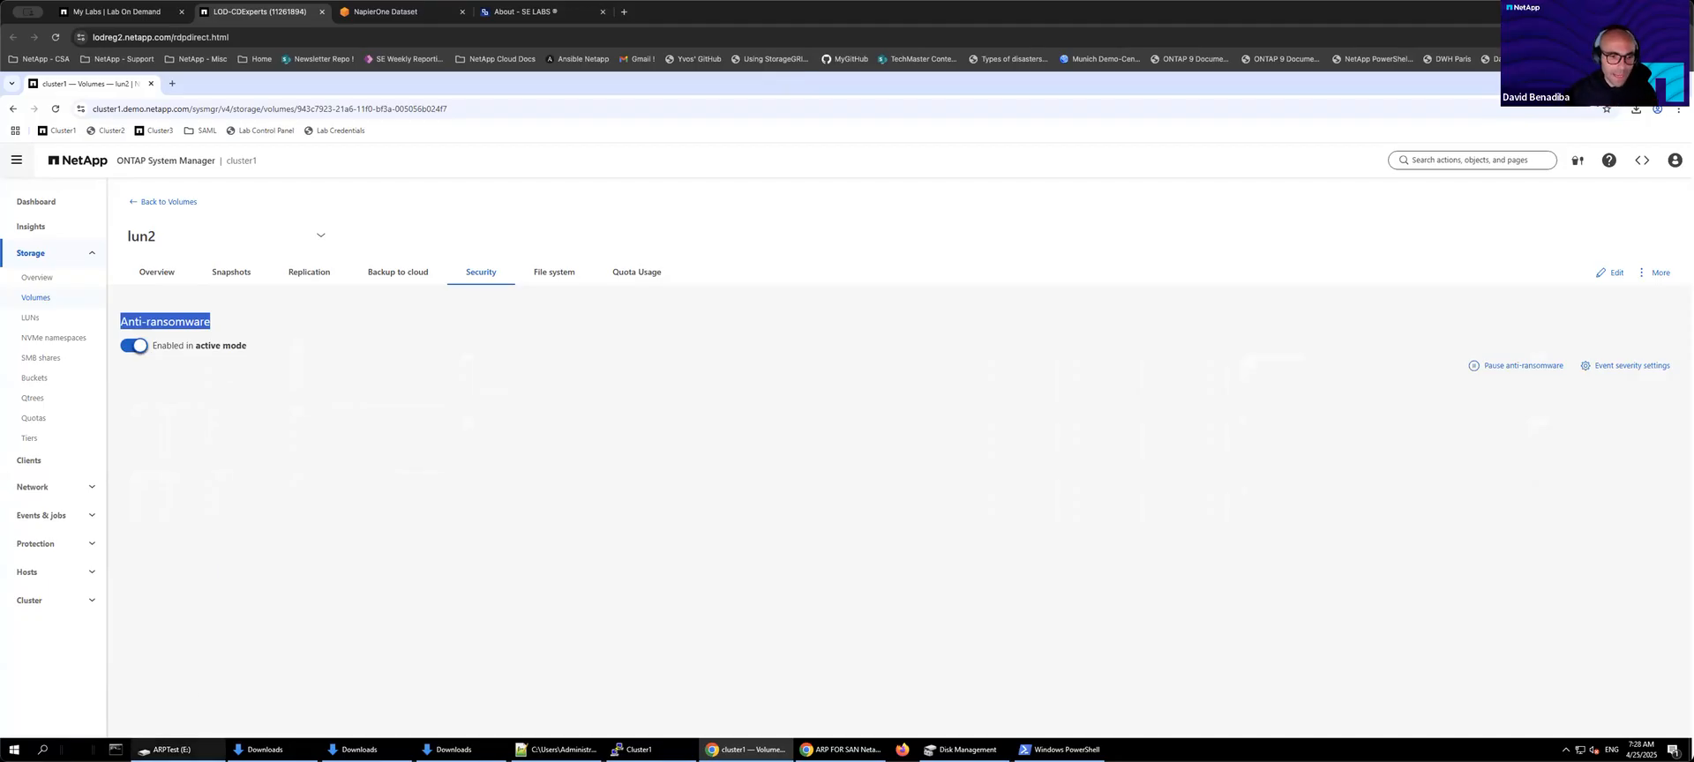
Step: Open the ARPTest (E:) drive and the Downloads folder side by side and browse the PDF-NOMAGIC-small folder's files
left_click(165, 749)
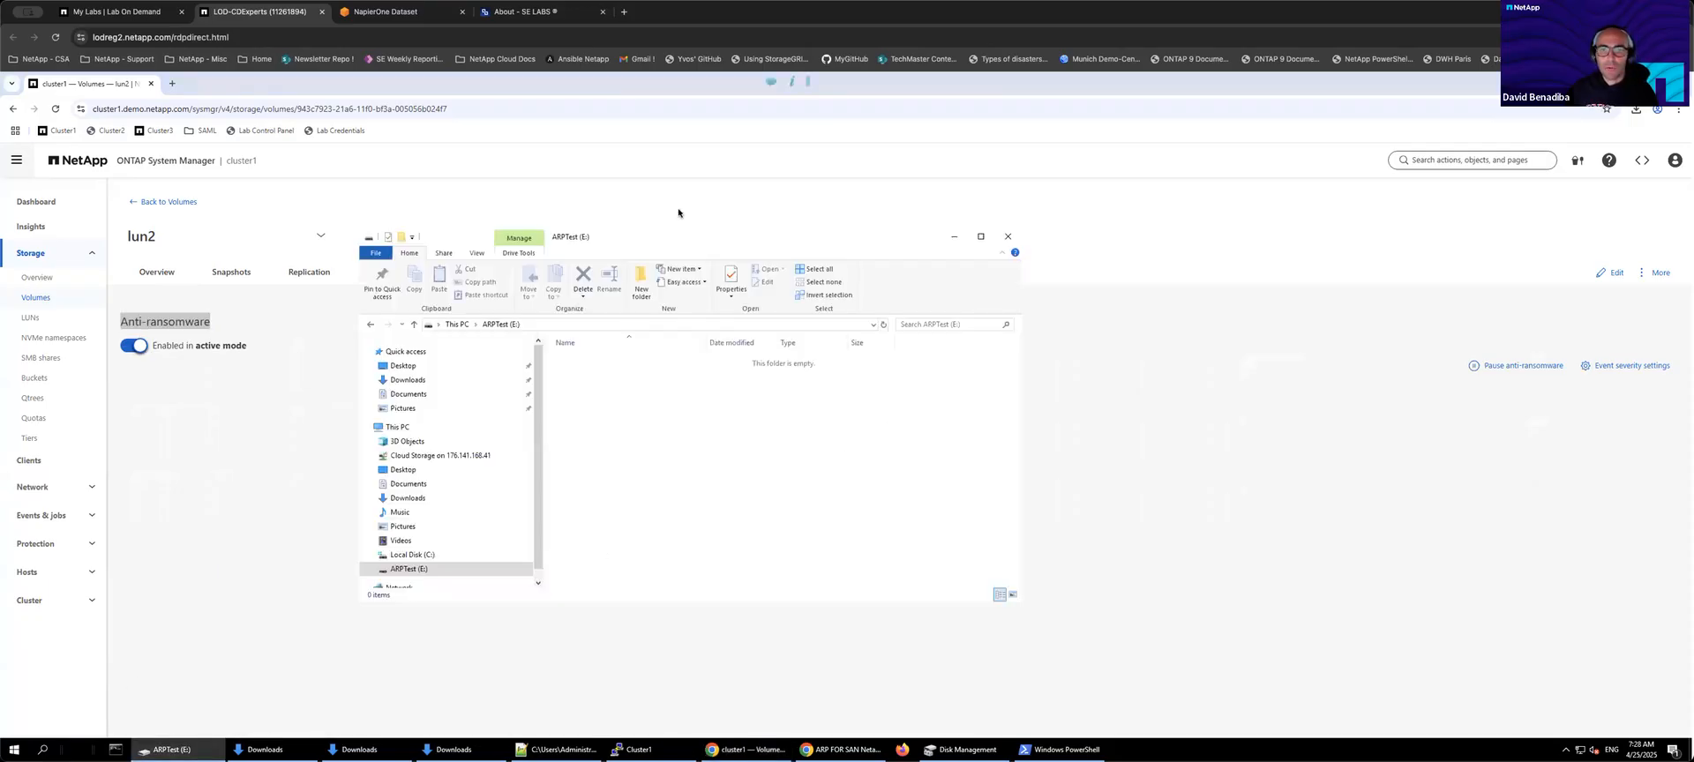
left_click_drag(762, 231, 1041, 176)
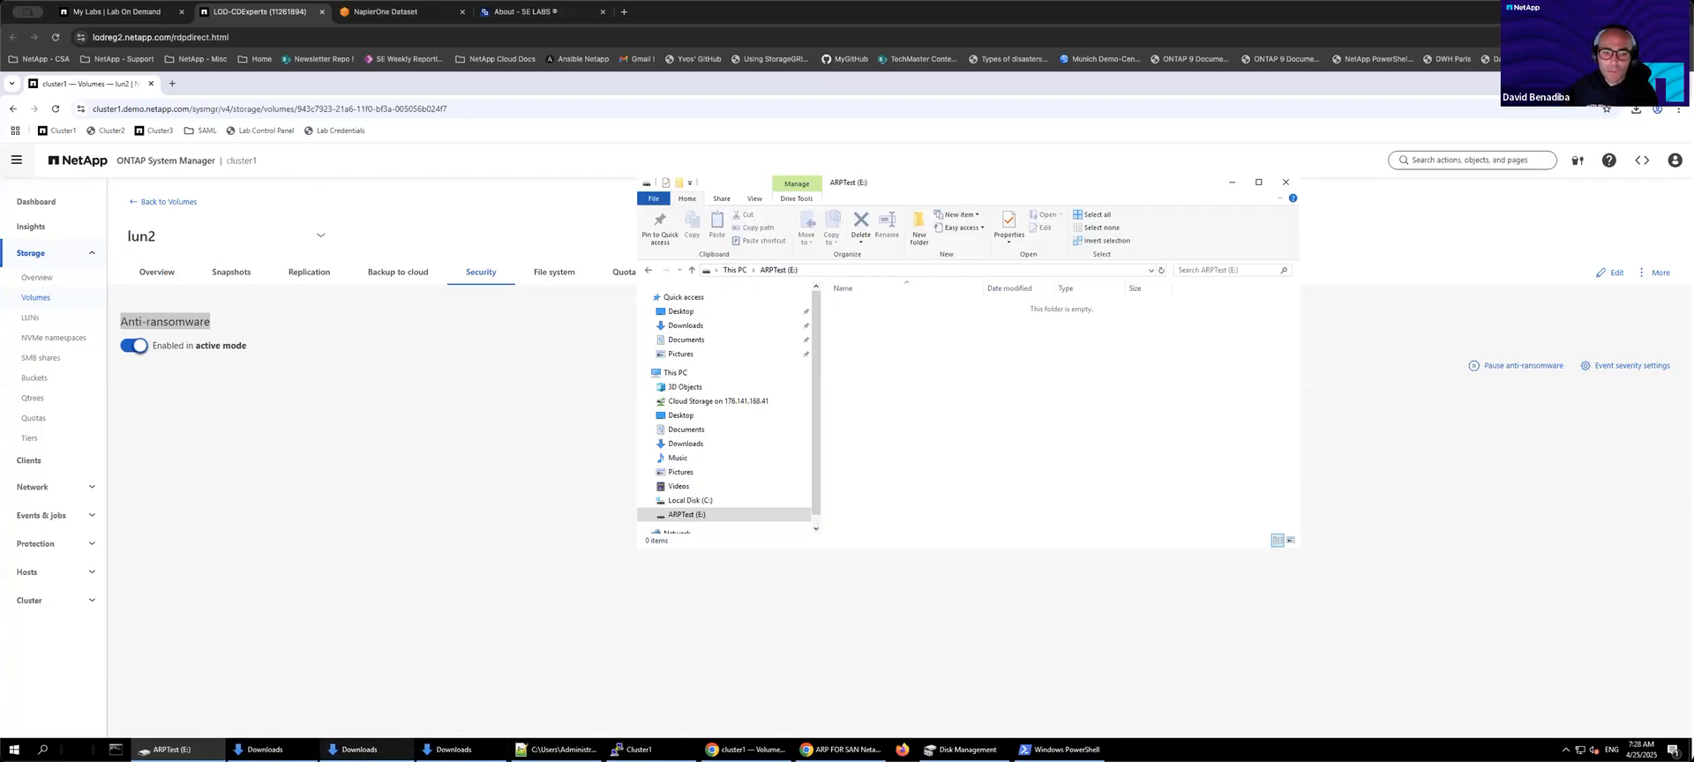
left_click(452, 750)
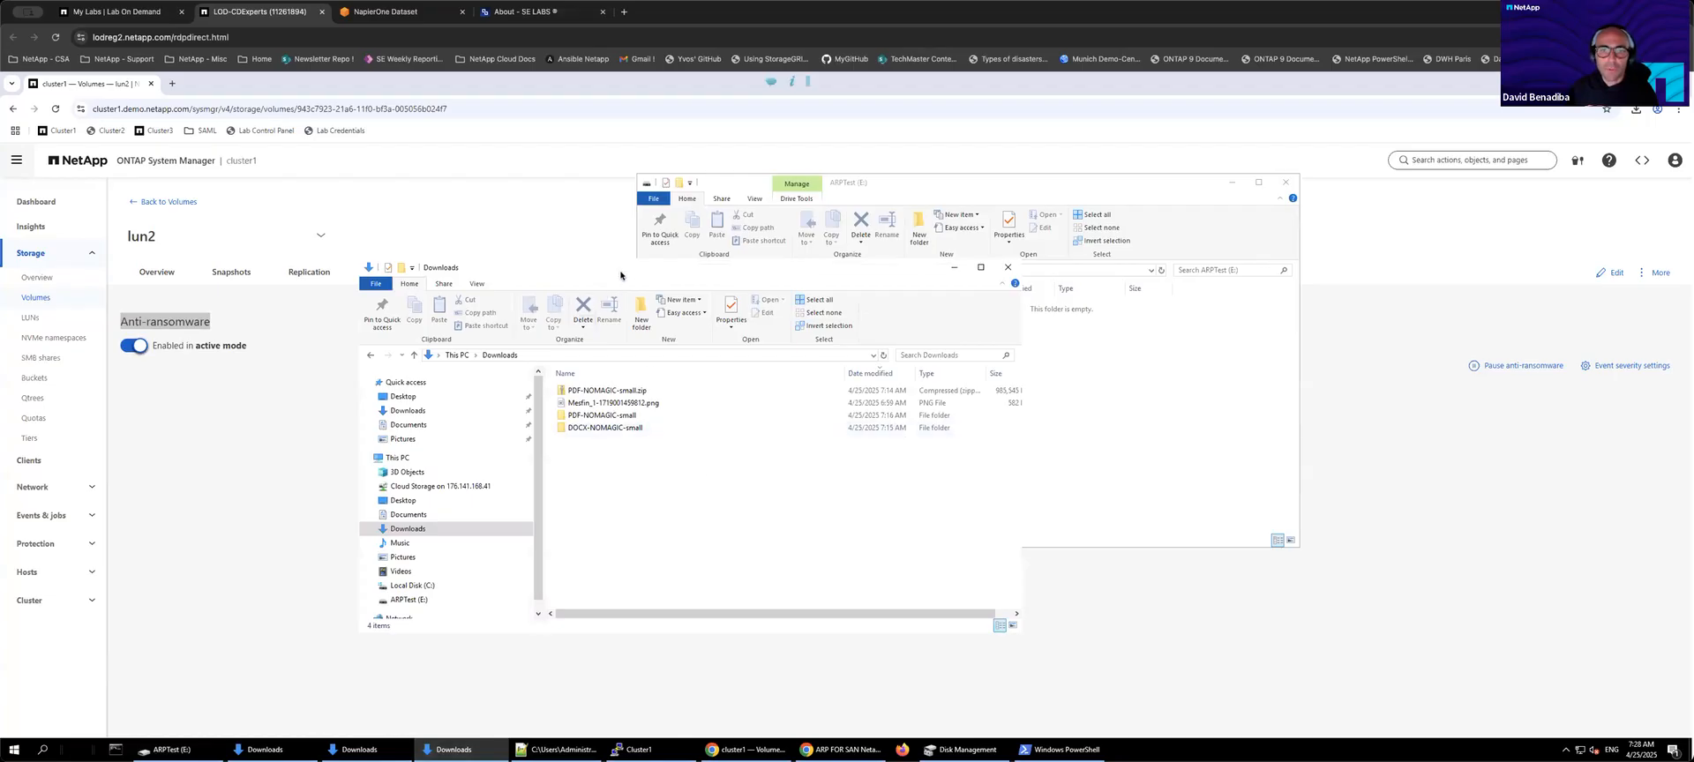
left_click_drag(312, 203, 256, 190)
left_click(300, 346)
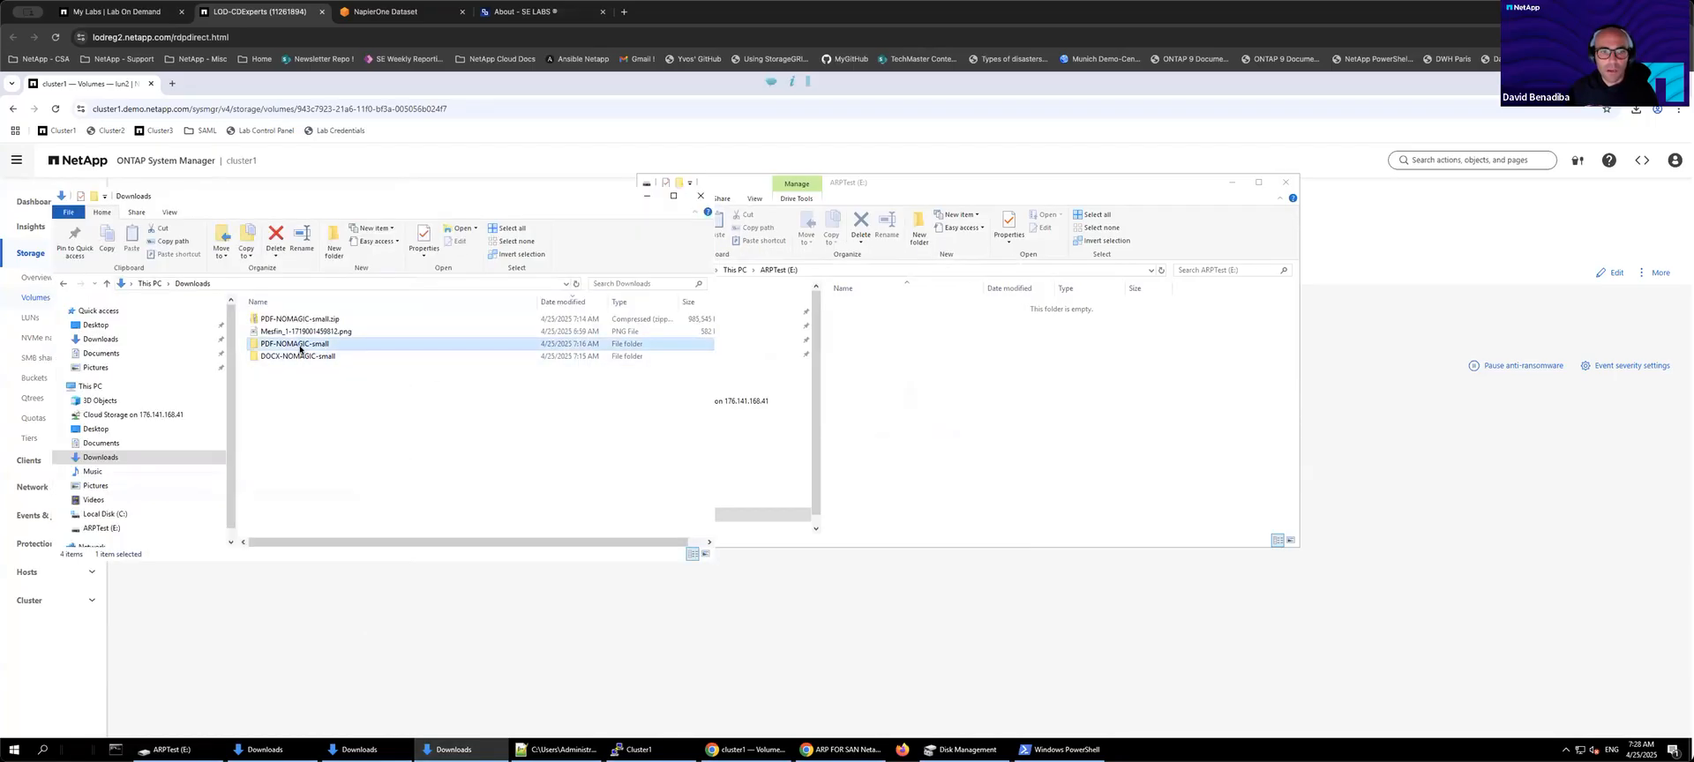
double_click(275, 345)
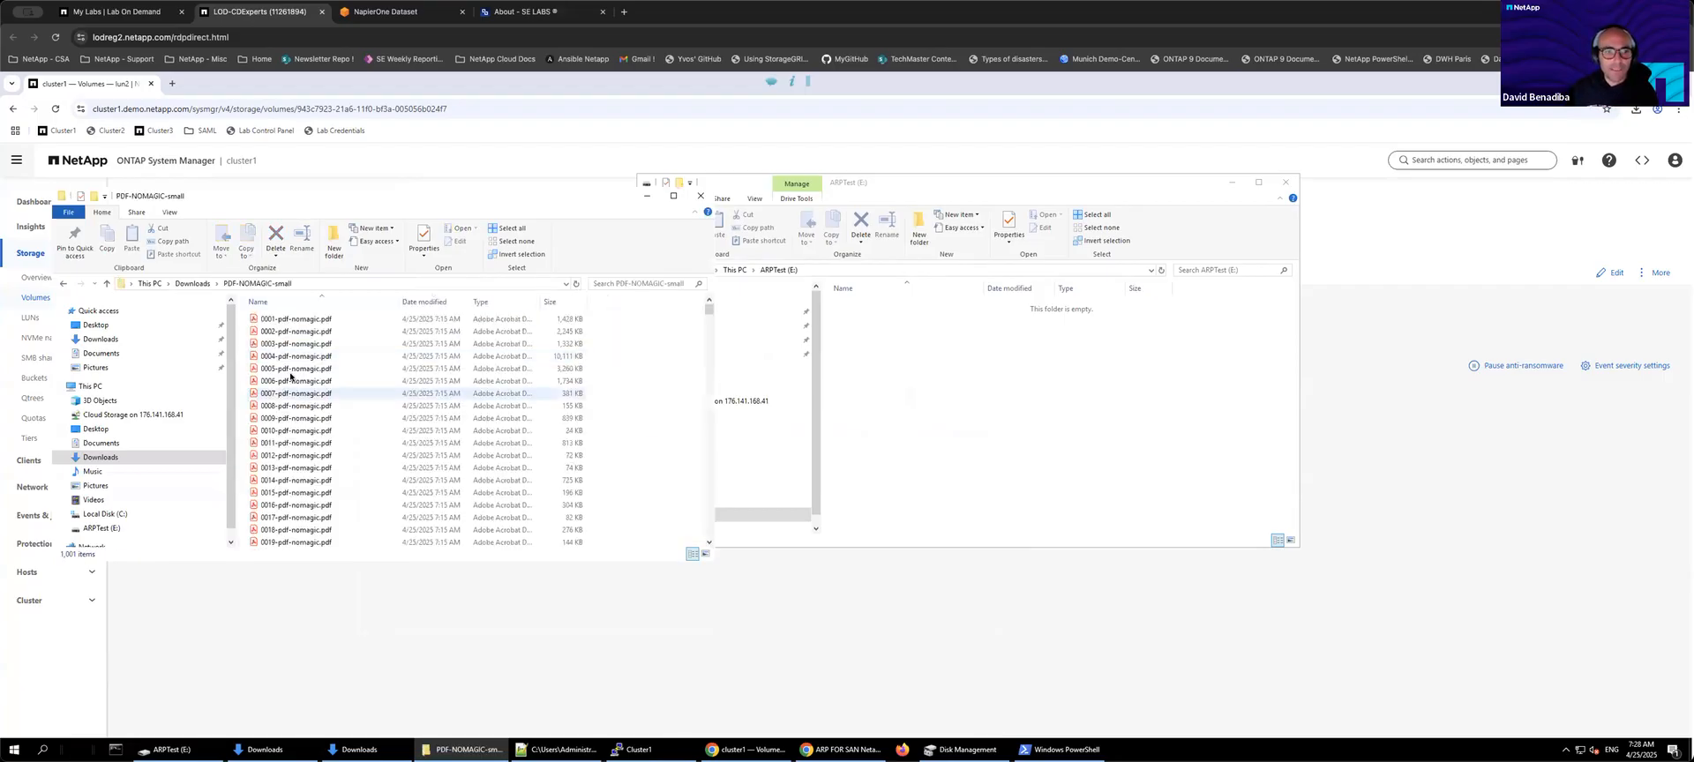
left_click(291, 406)
left_click(182, 284)
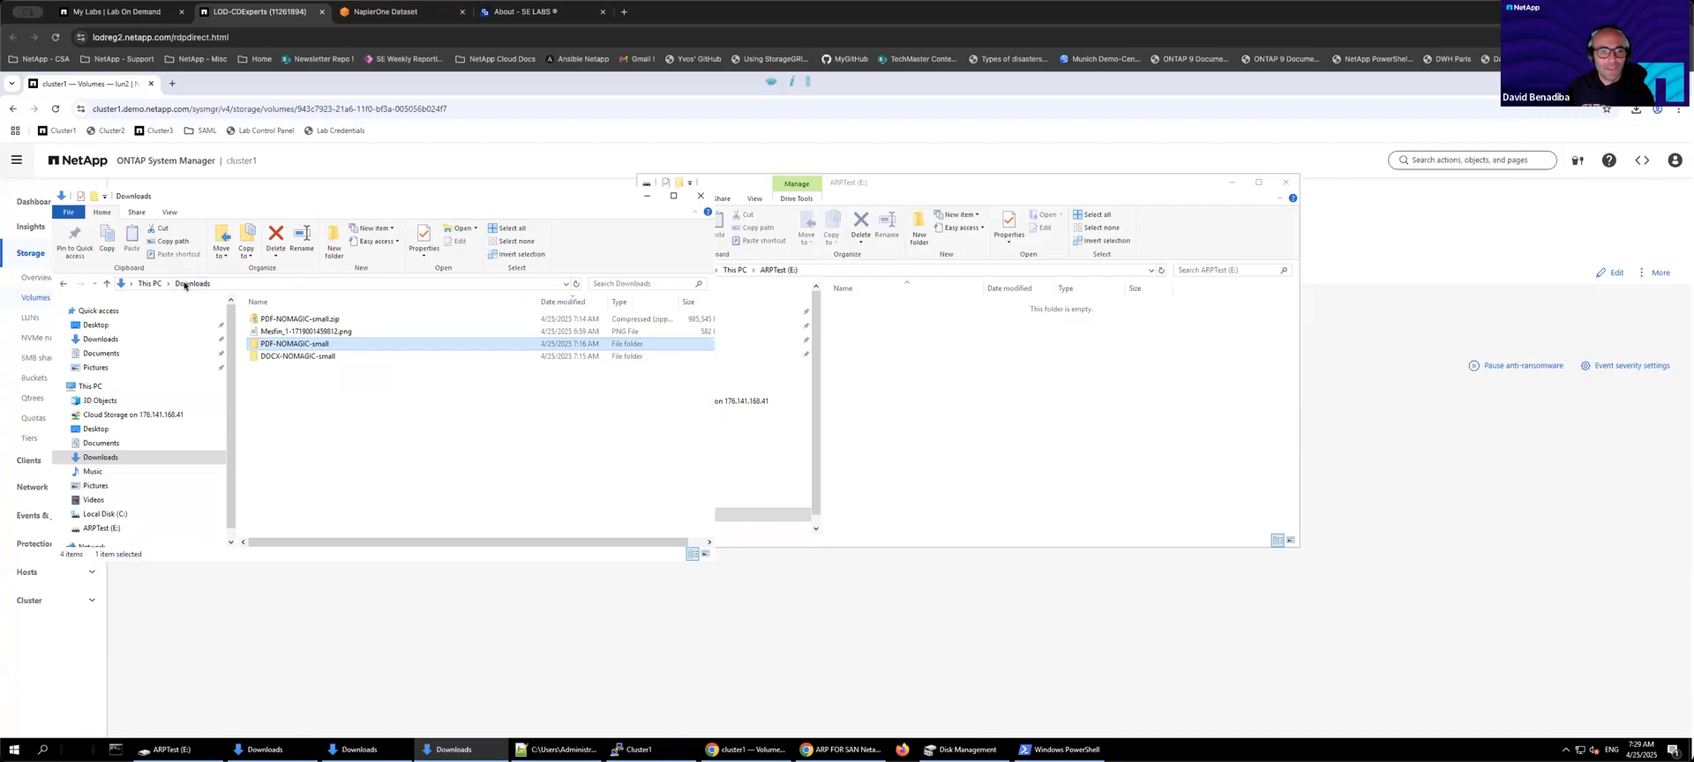
Step: Copy the PDF-NOMAGIC-small folder from Downloads onto the ARPTest (E:) drive
left_click(341, 393)
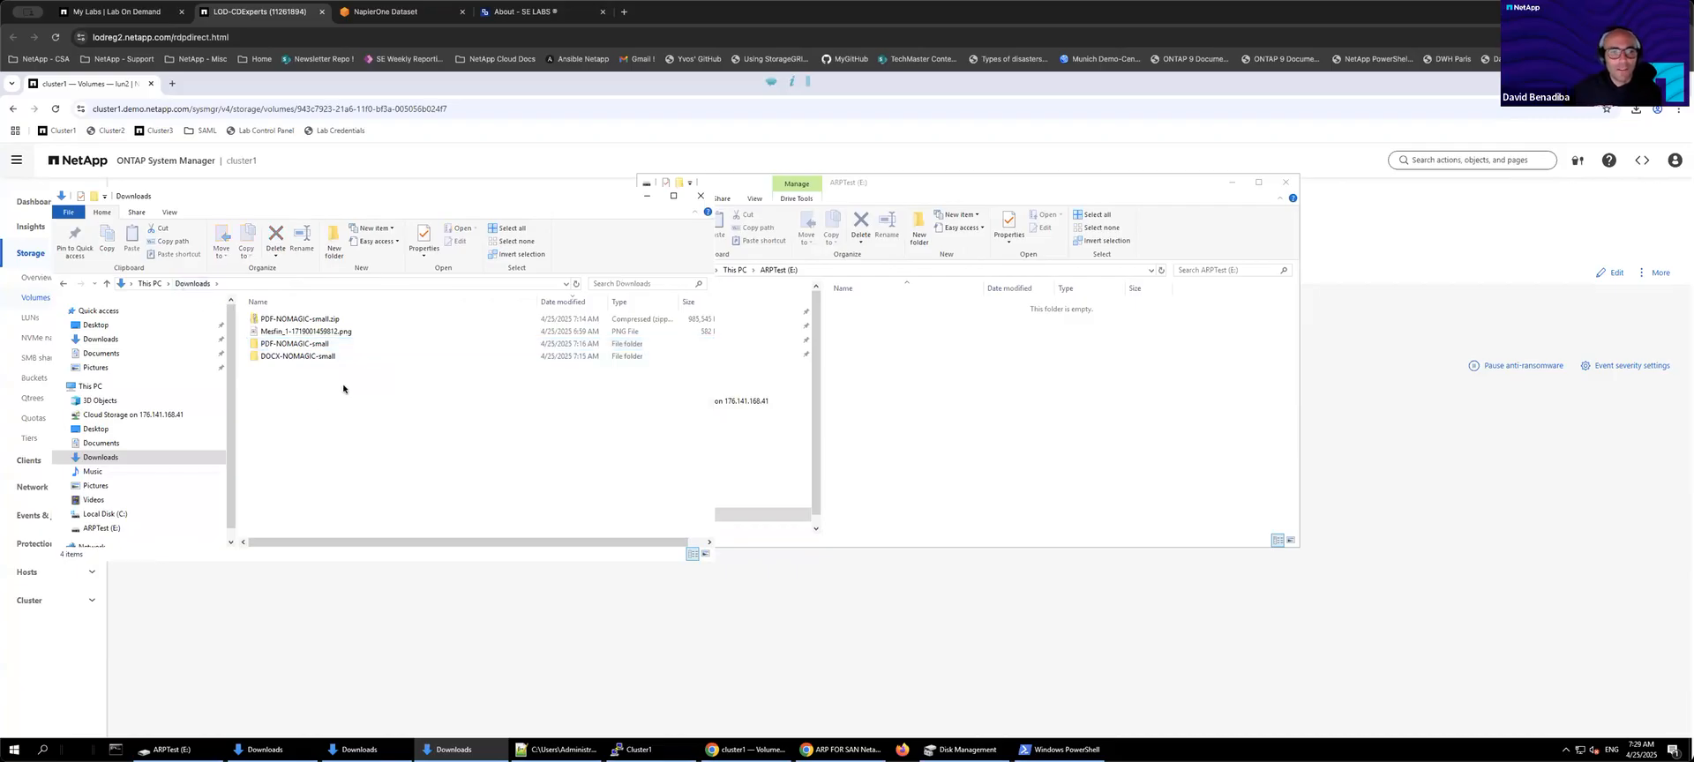
left_click(298, 346)
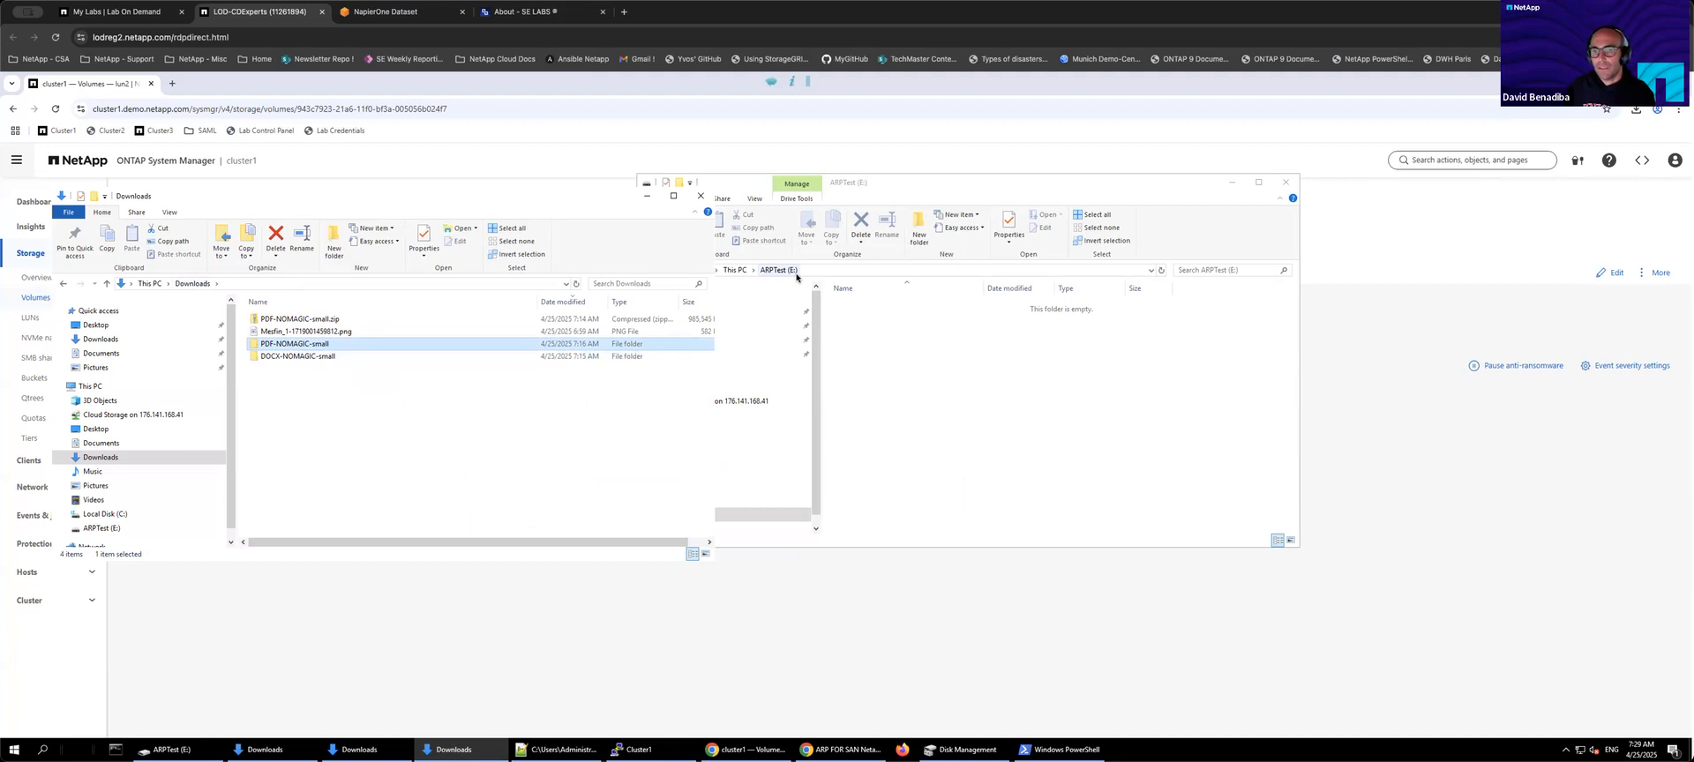
left_click_drag(319, 350, 1007, 396)
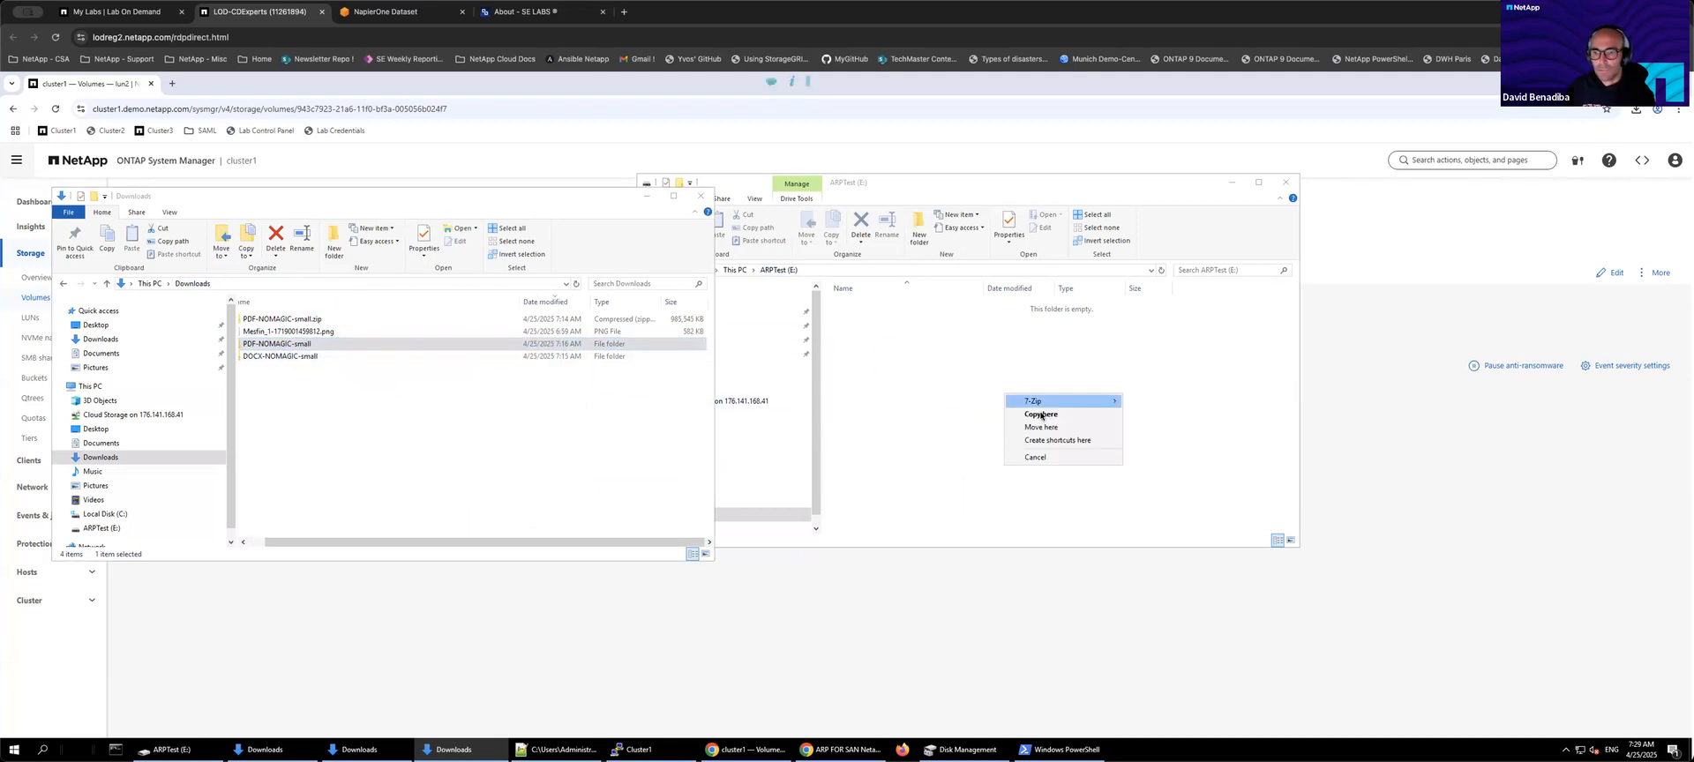
left_click(1042, 416)
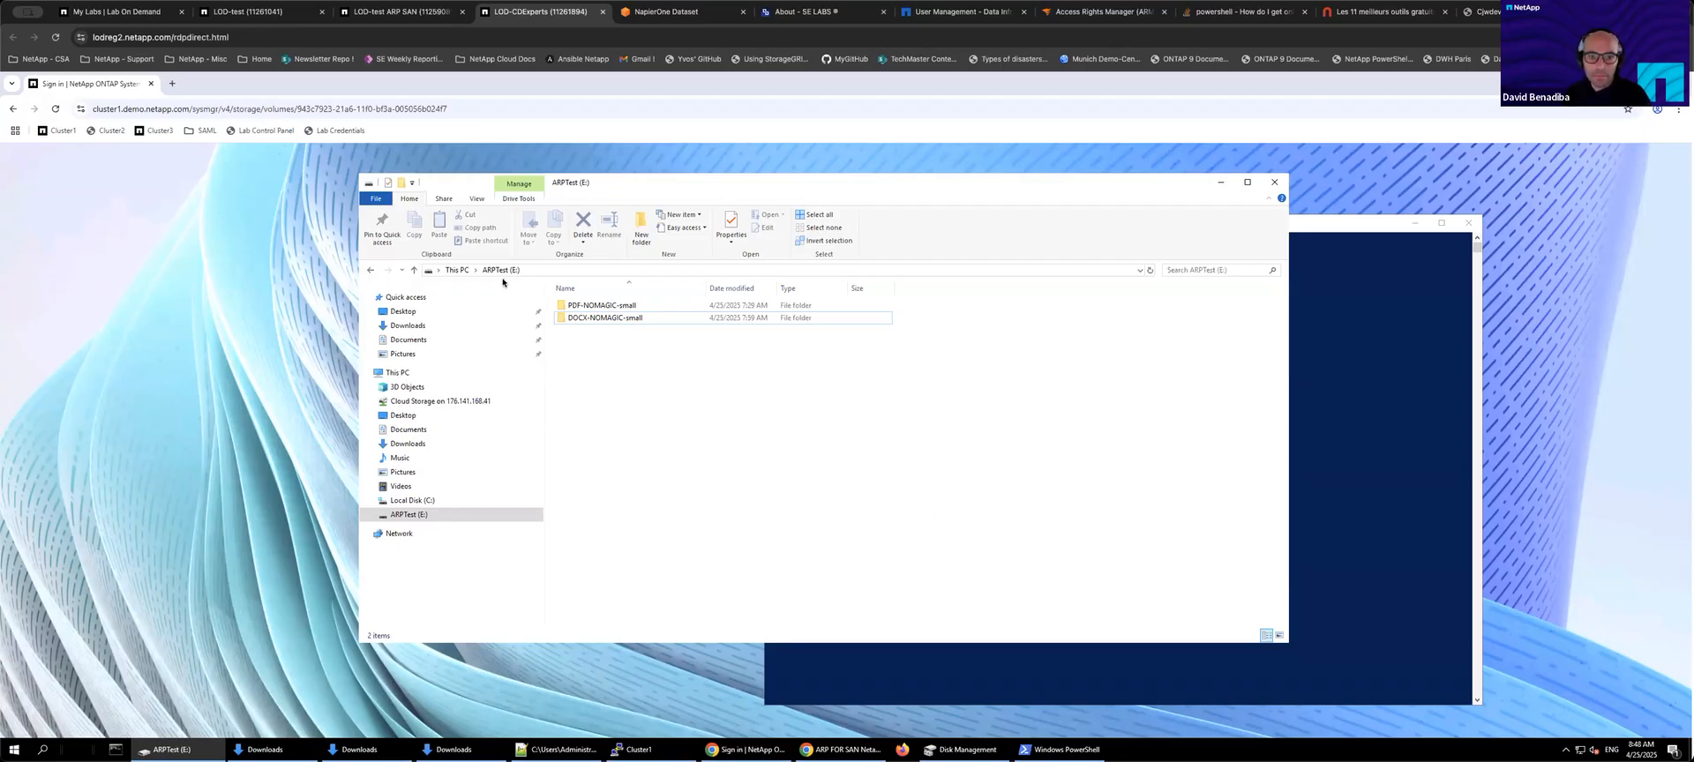
Step: Browse the folders on the ARPTest (E:) drive, opening PDF-NOMAGIC-small and DOCX-NOMAGIC-small to view their files
double_click(595, 308)
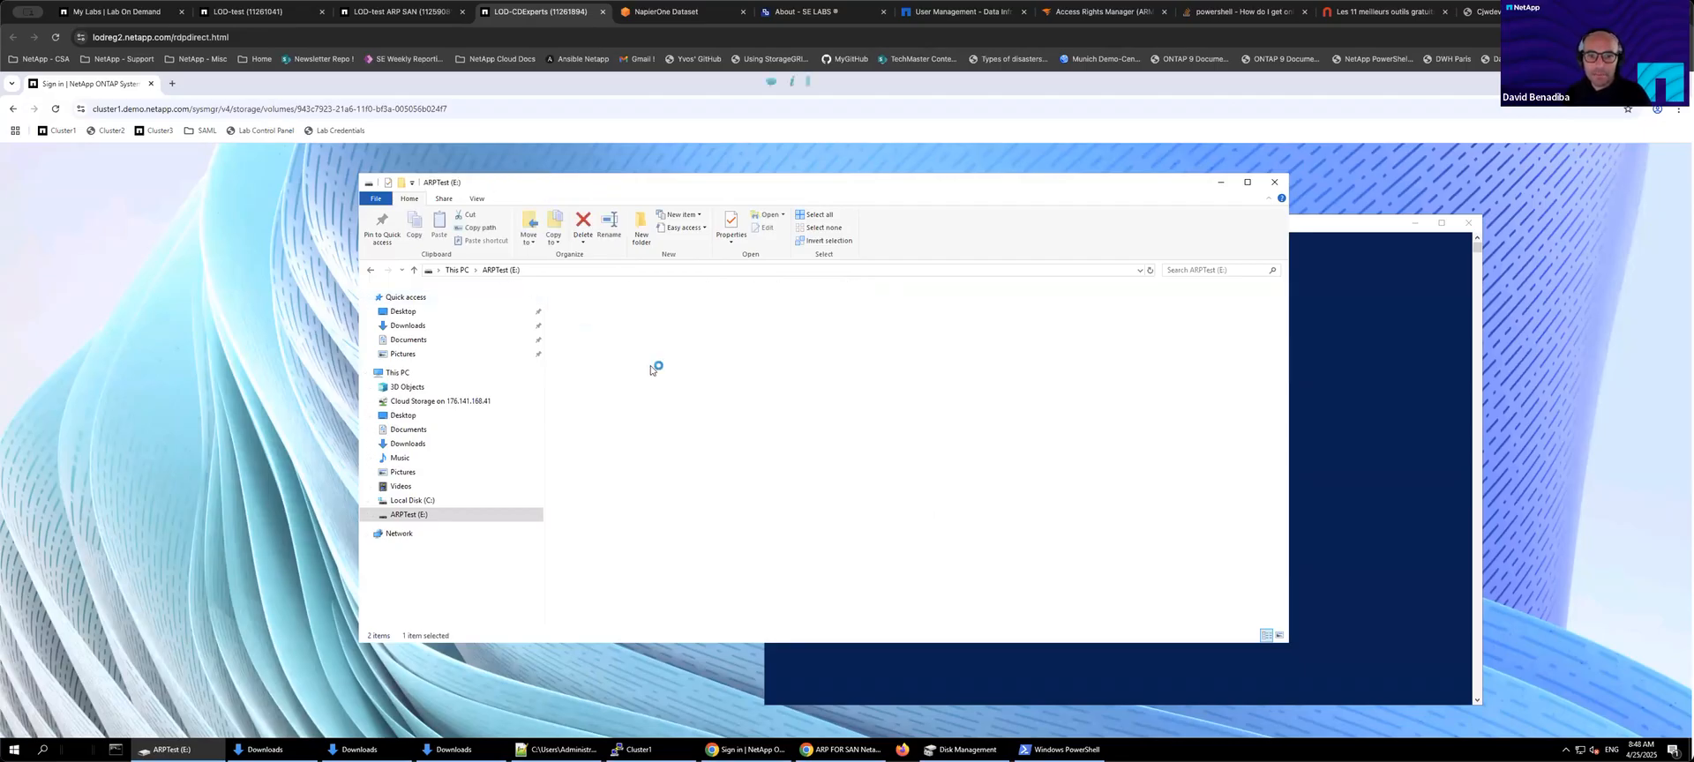
left_click(494, 269)
double_click(598, 320)
left_click(514, 271)
left_click(595, 318)
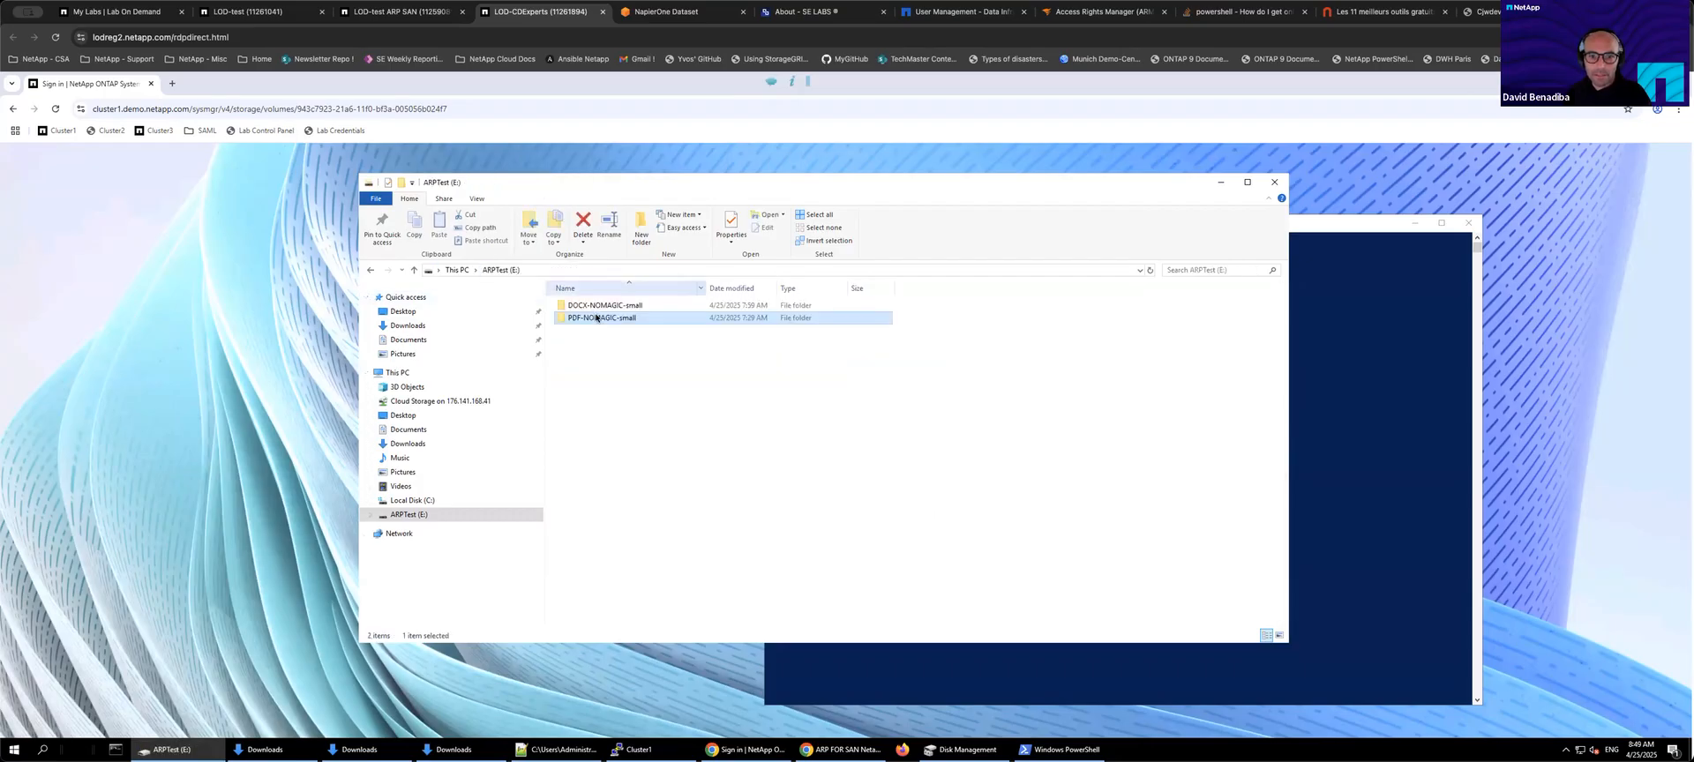
double_click(600, 305)
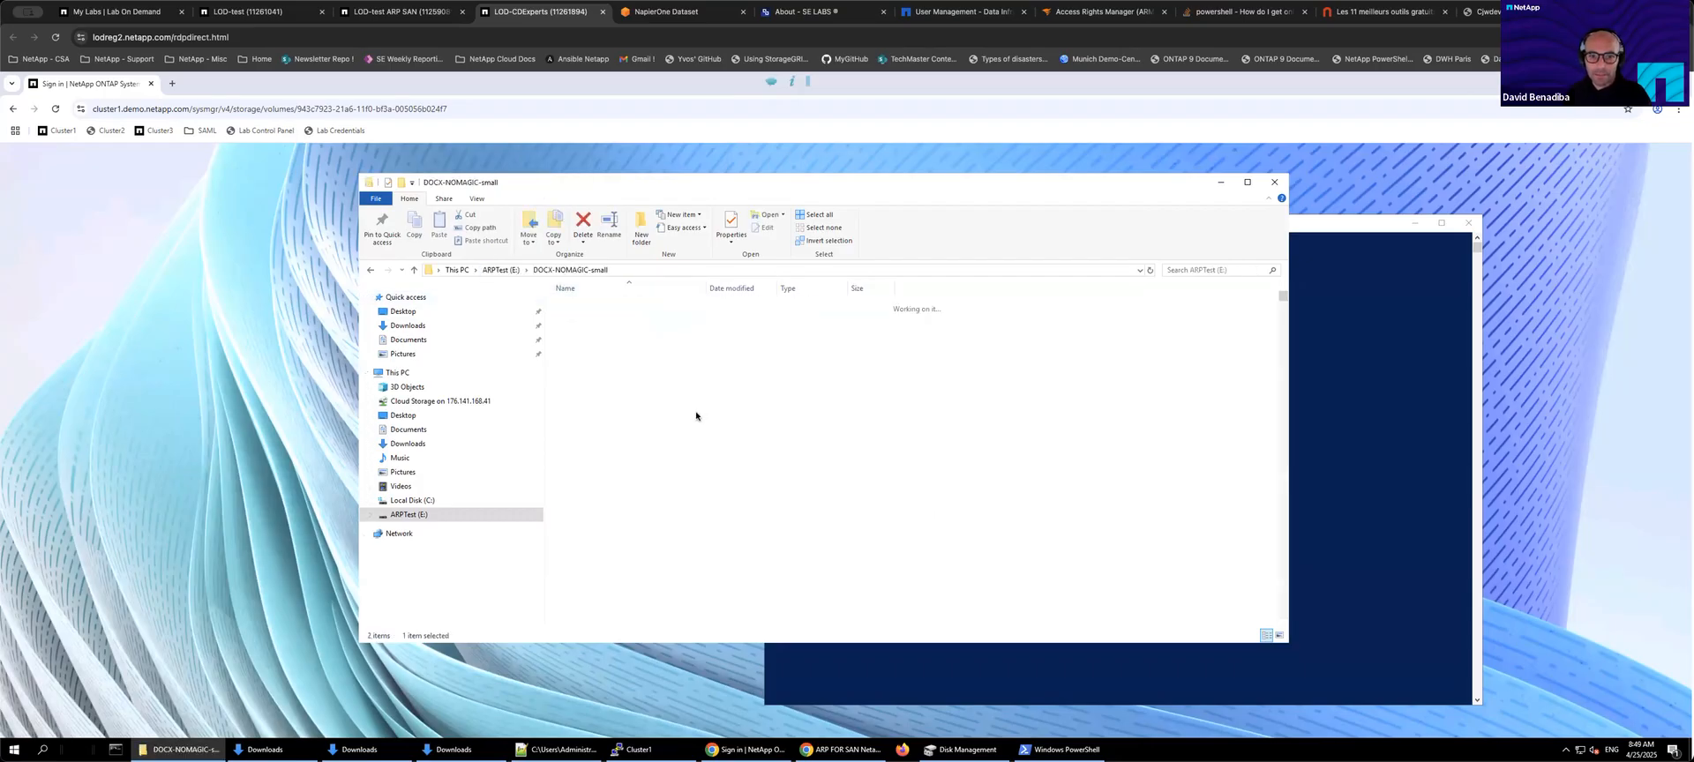
left_click(500, 270)
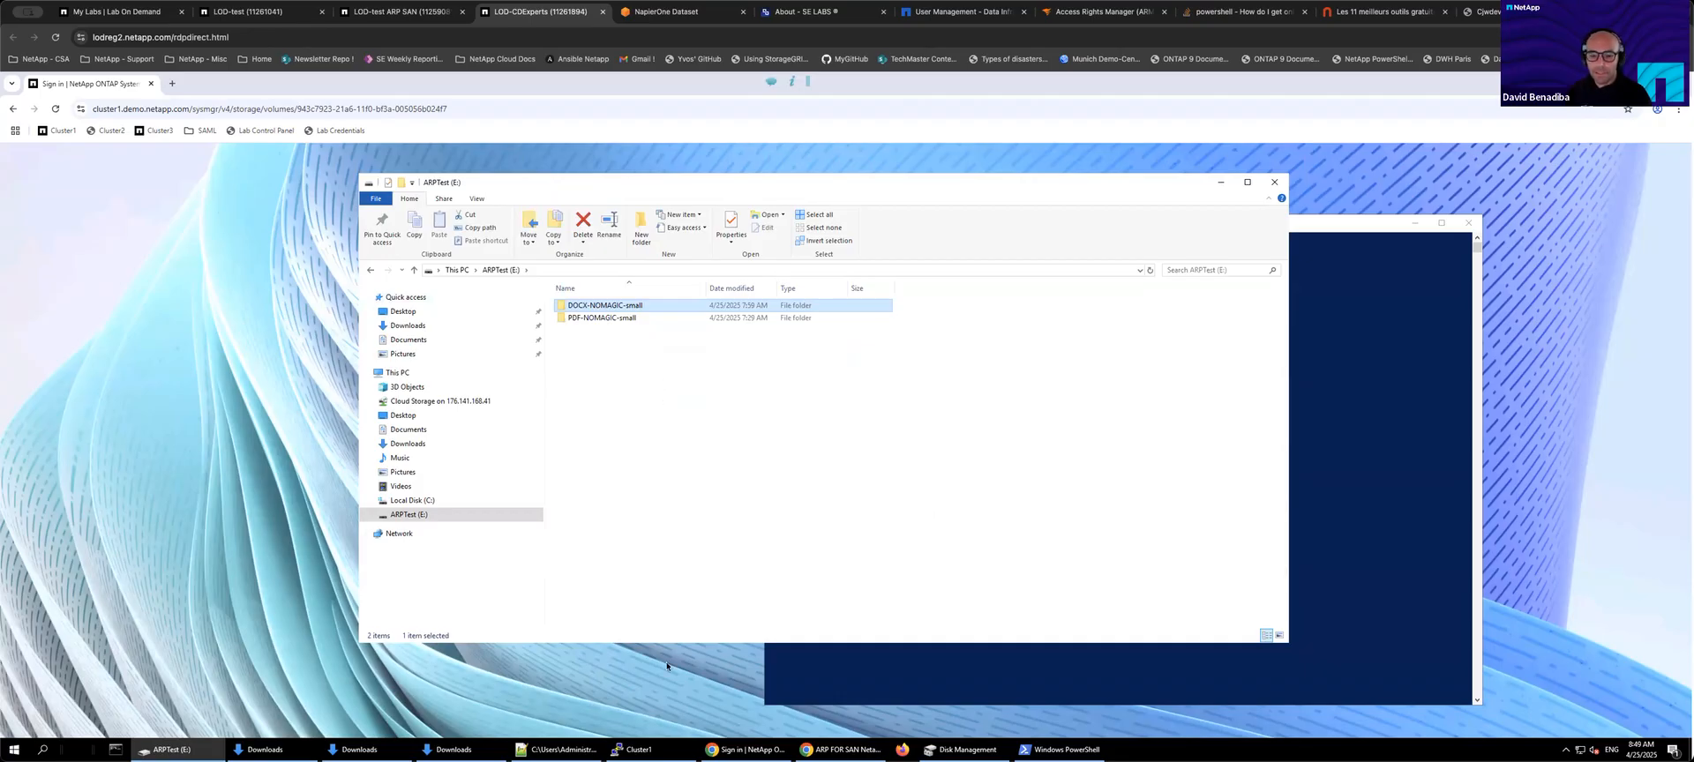
Step: In the Cluster1 CLI, run security anti-ransomware volume entropy-stat show-recent-hourly-stat -vserver san1 and highlight the san1 row
mouse_move(634, 750)
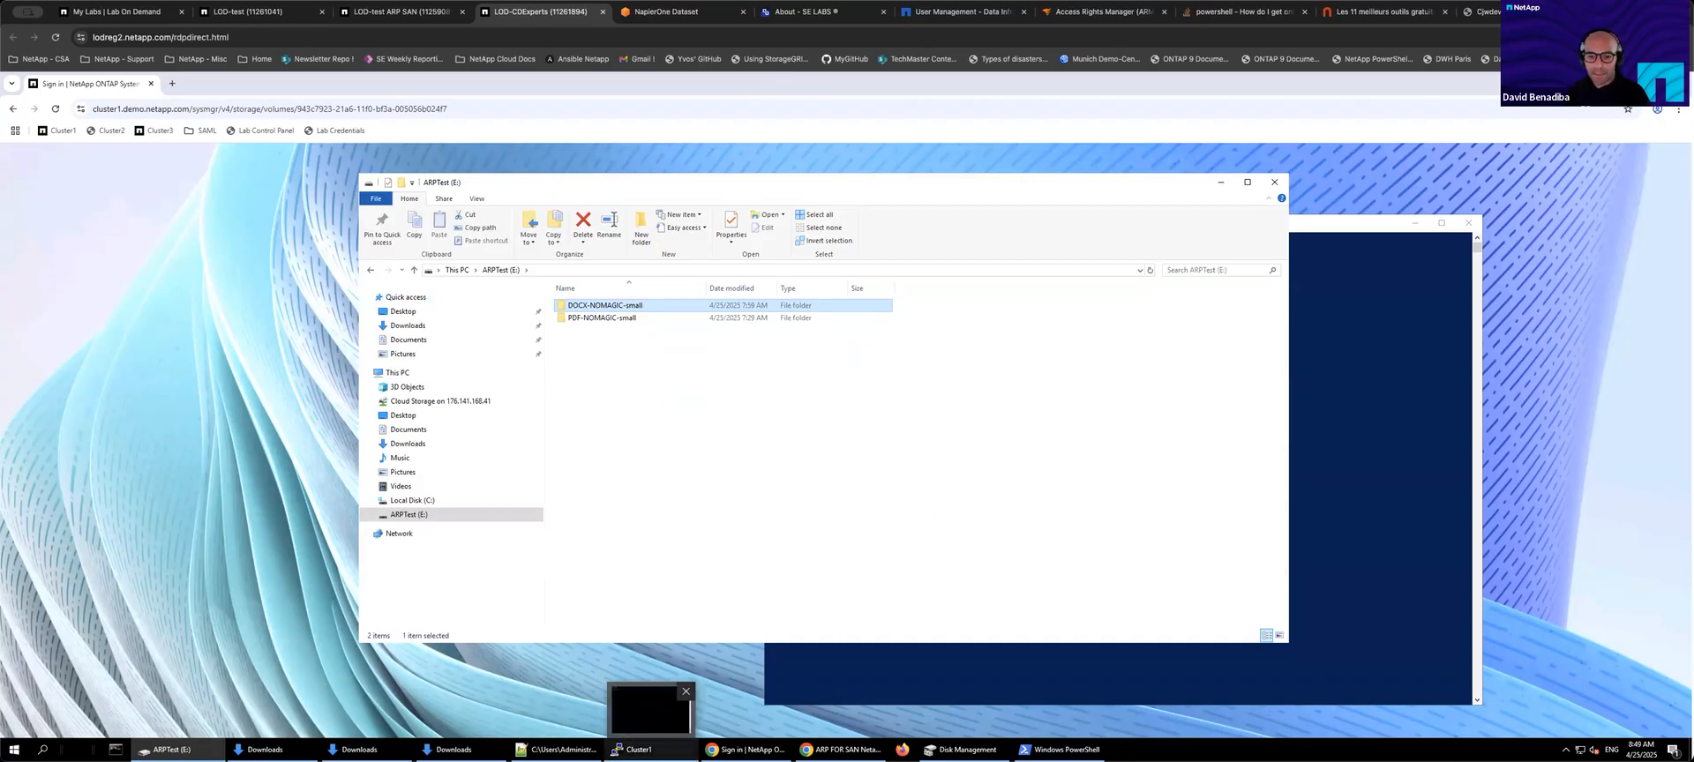
left_click(660, 724)
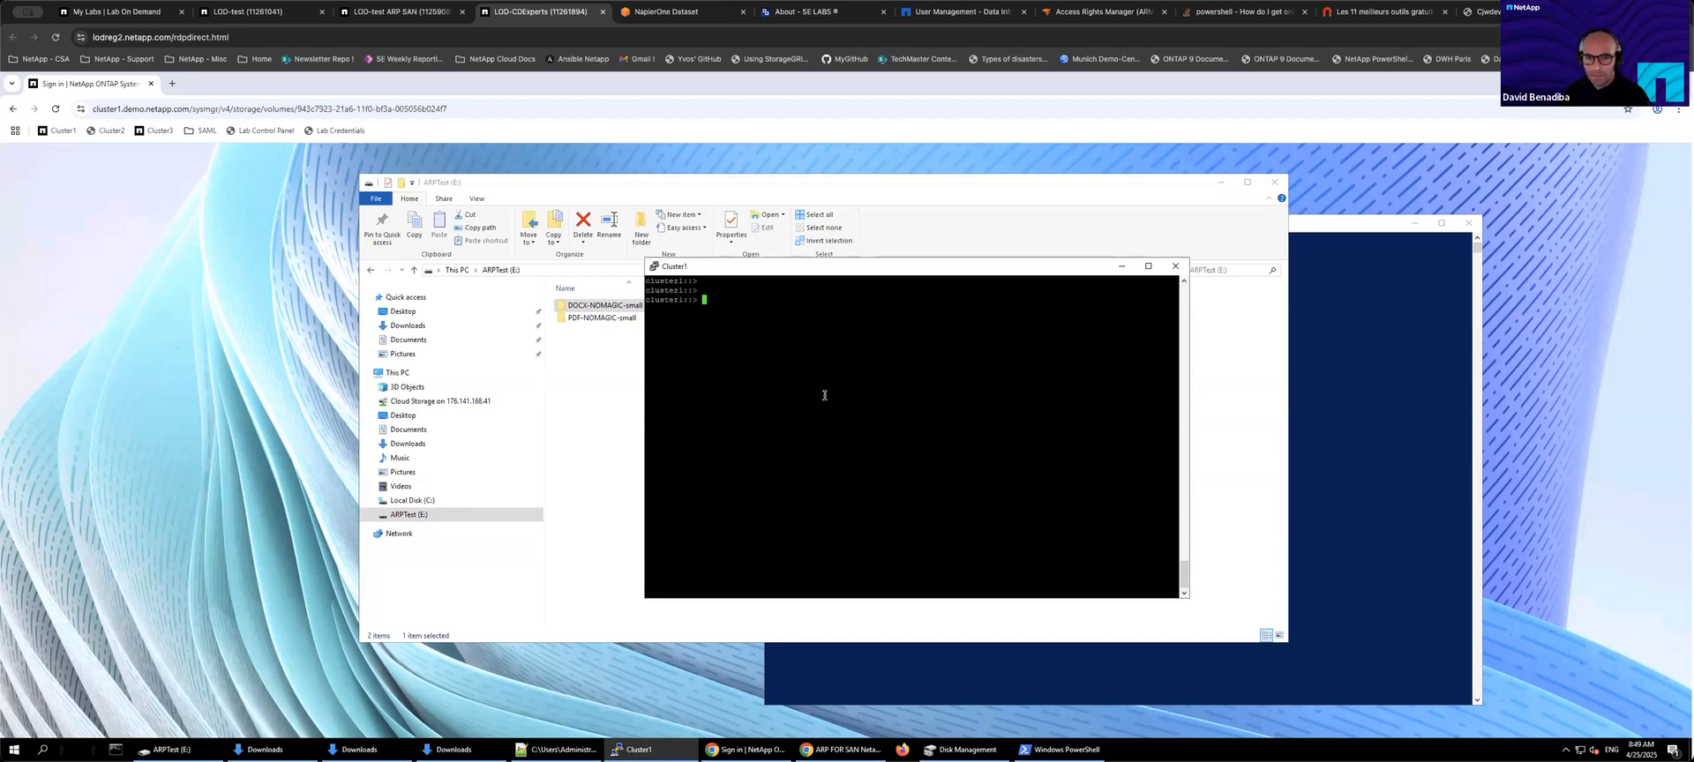
key("Return")
key("Return")
type("sec anti-ransomware volume entropy-stat show-recent-hourly-stat -vserver san1")
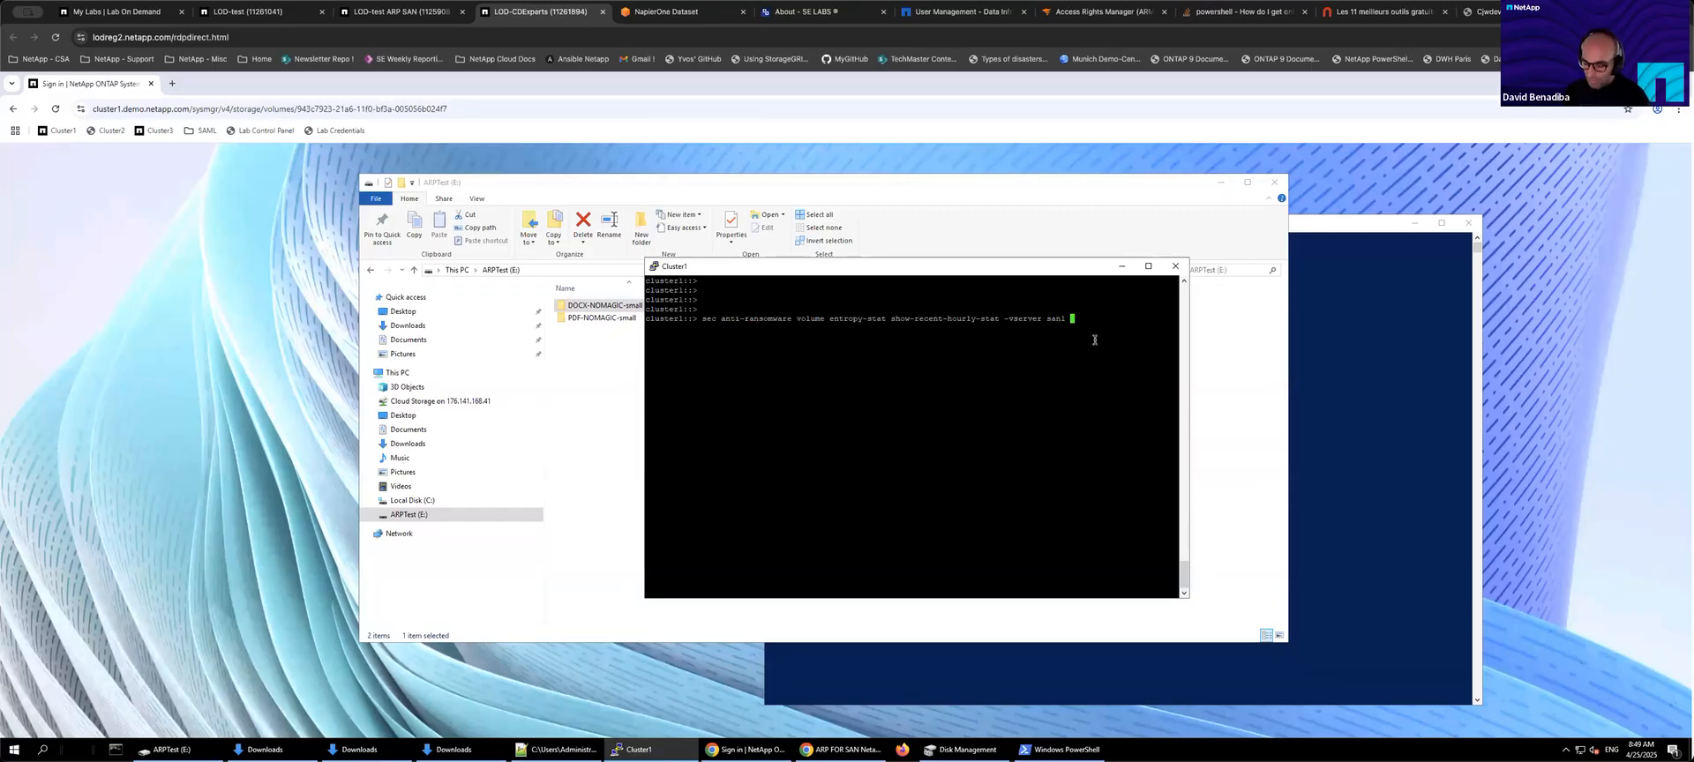
key("Return")
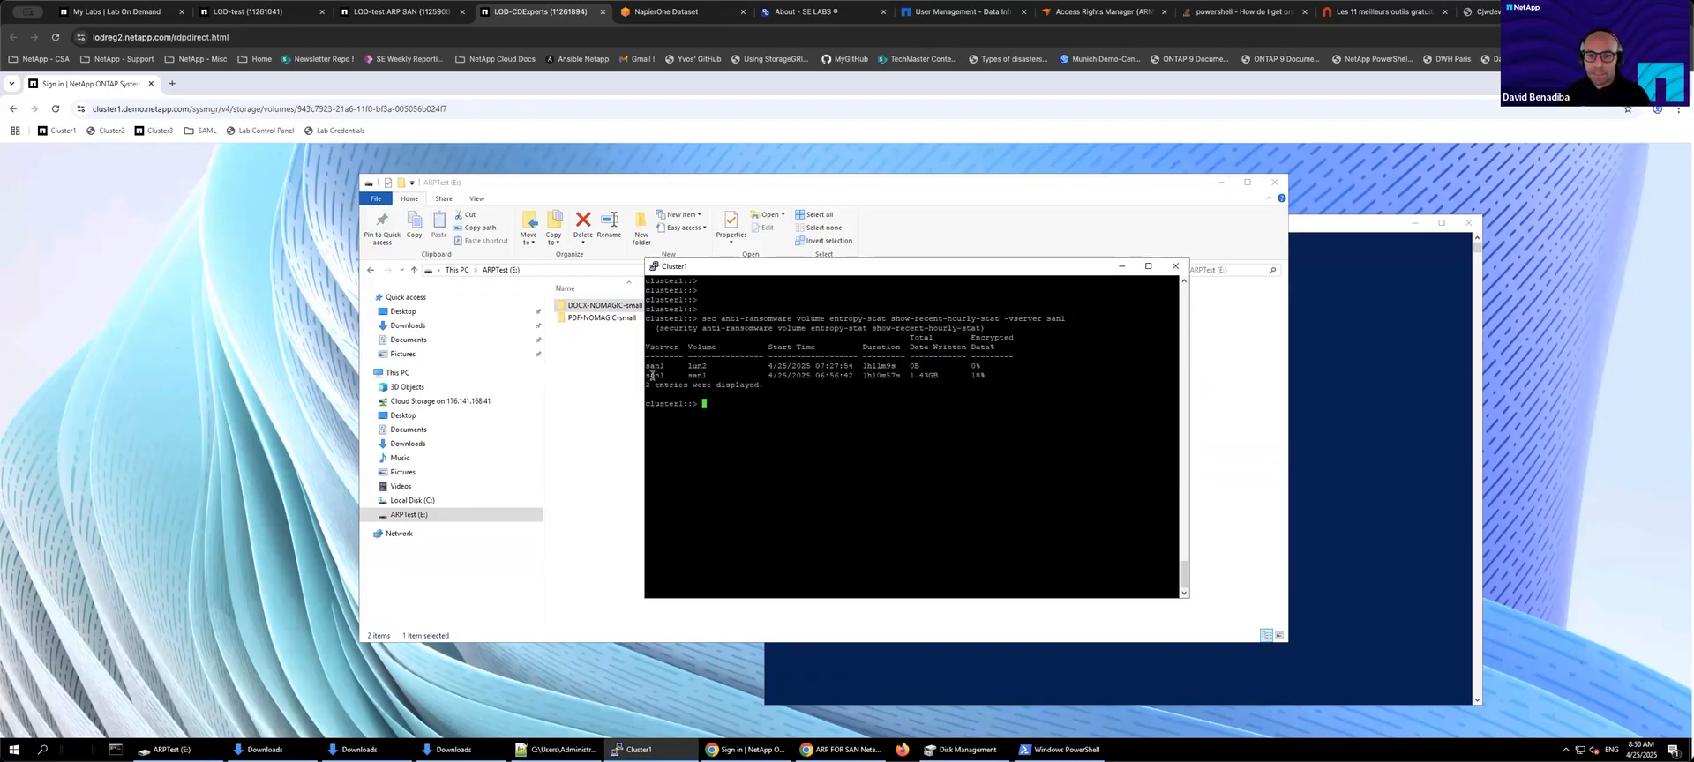
left_click_drag(647, 376, 1179, 376)
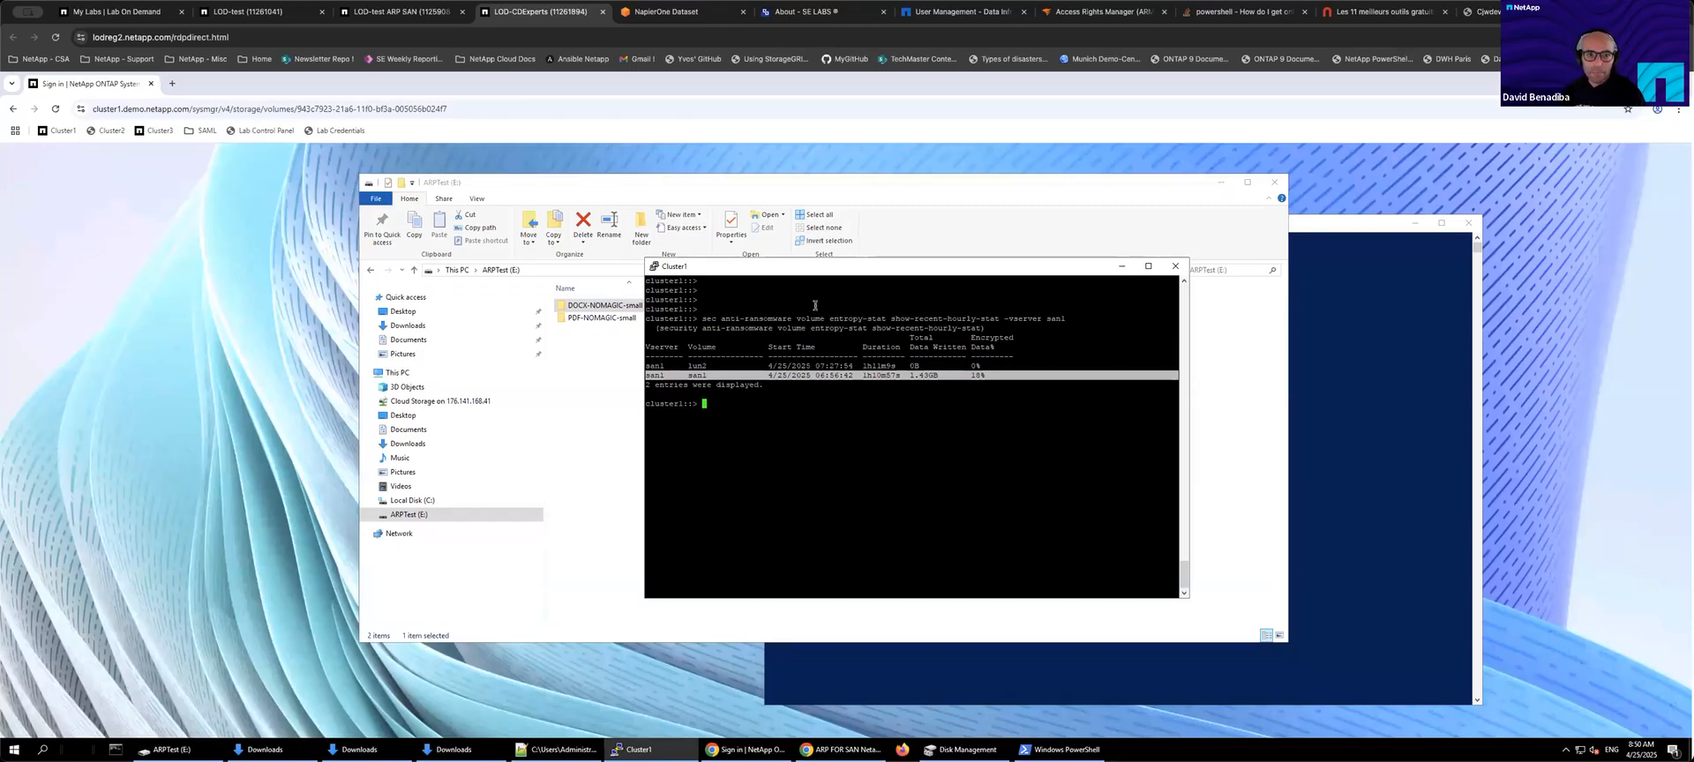
Step: Sign in to ONTAP System Manager with the admin user name and the account password
left_click(193, 400)
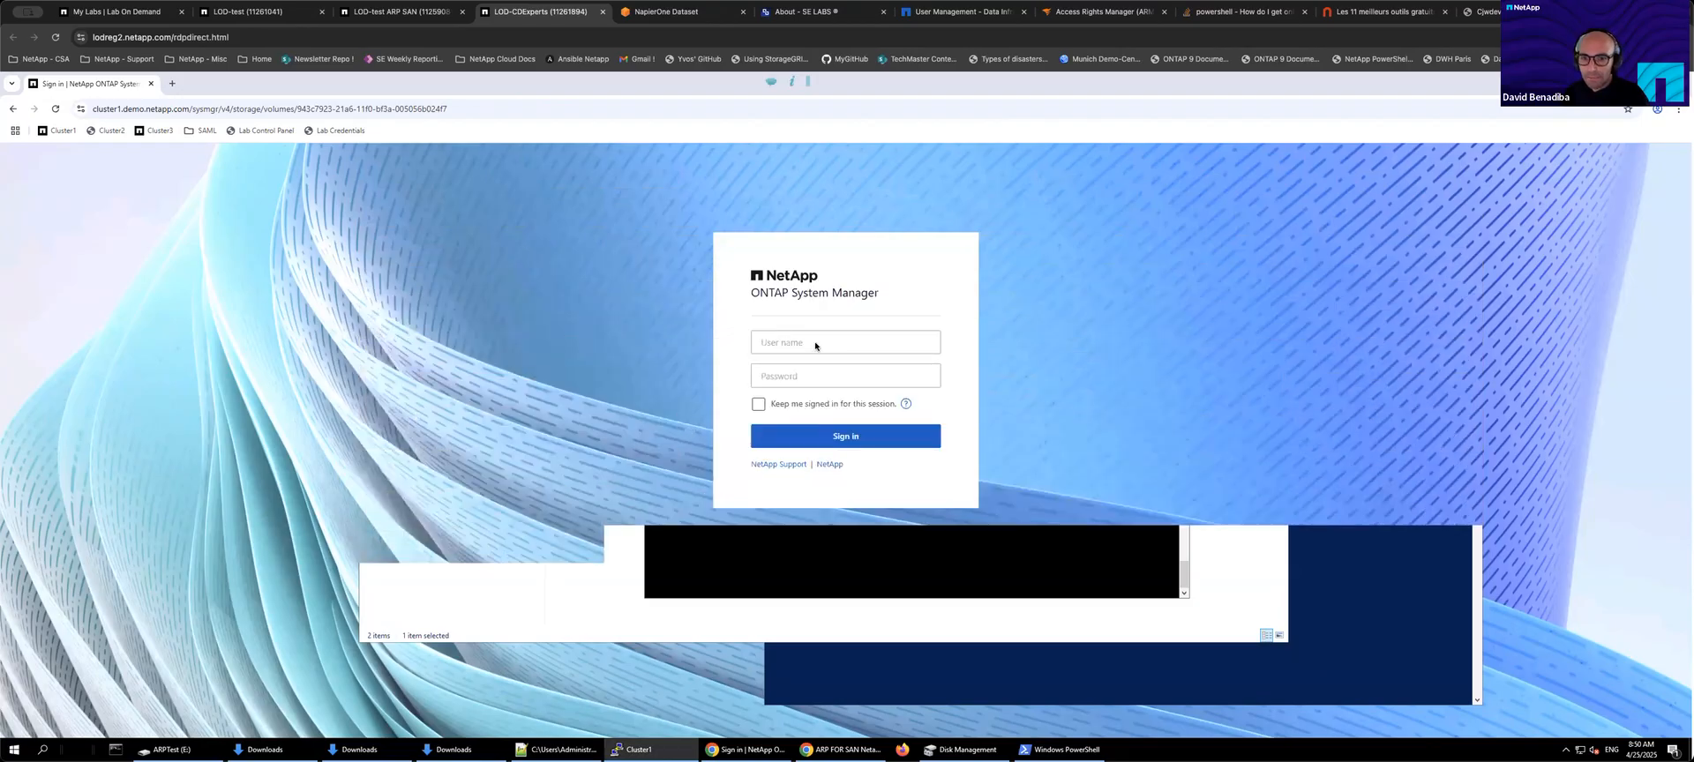
left_click(815, 345)
type("admin")
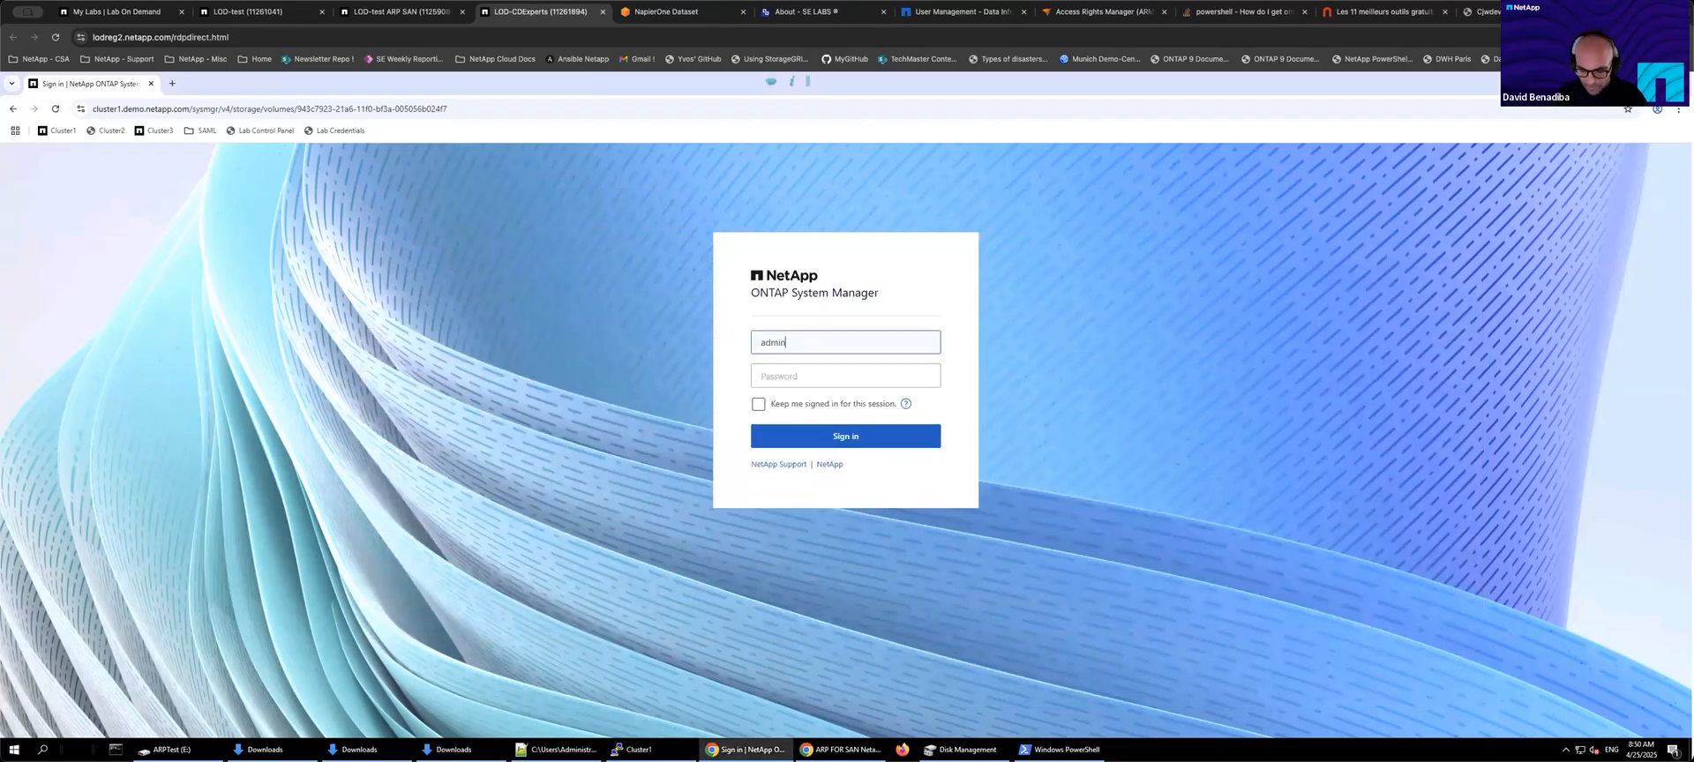
key("Tab")
type("Netapp1!")
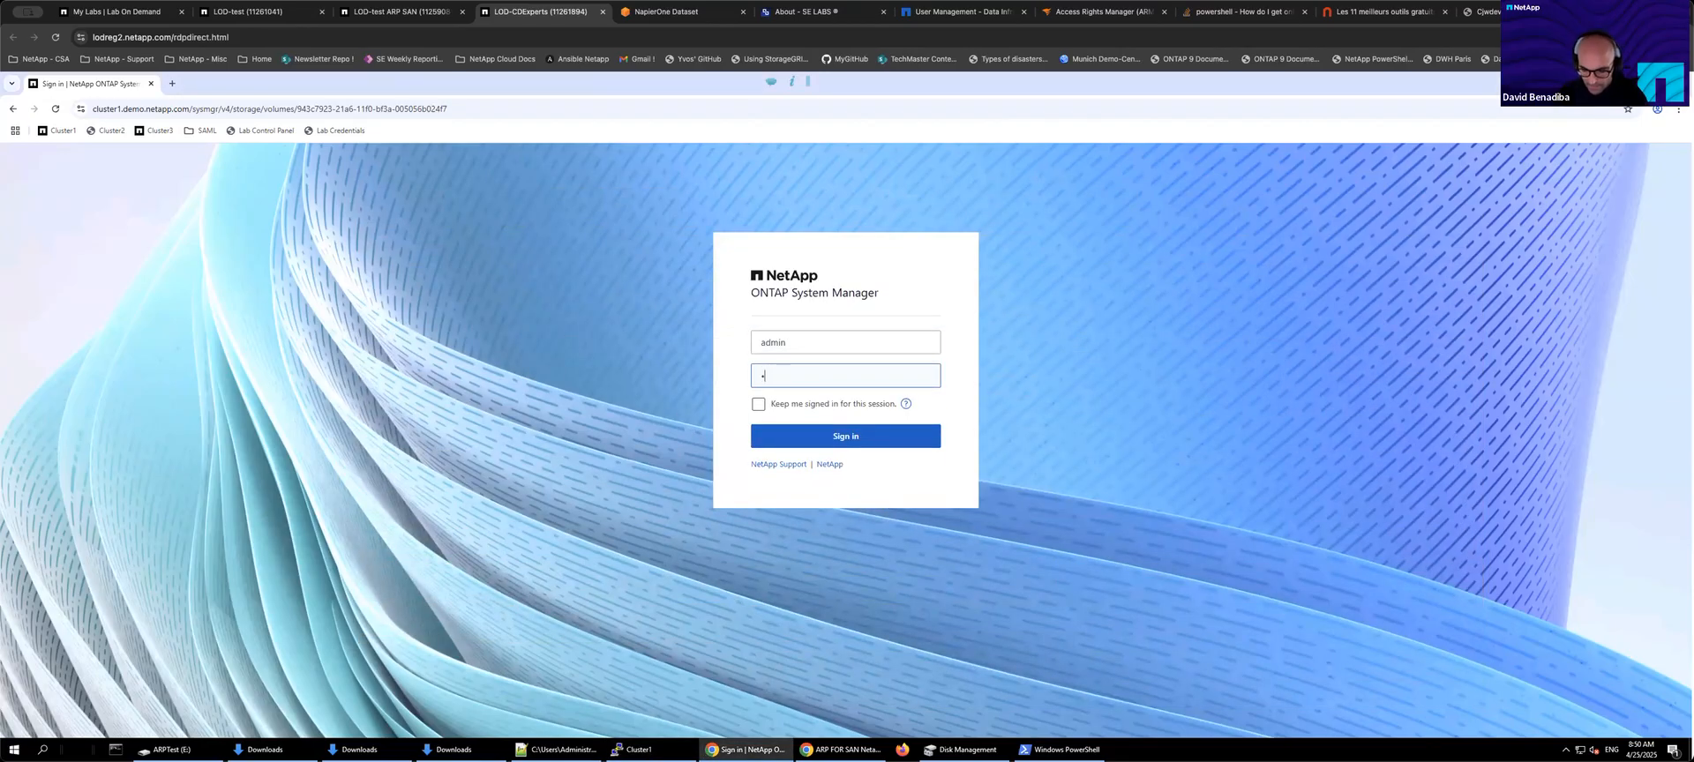
key("Return")
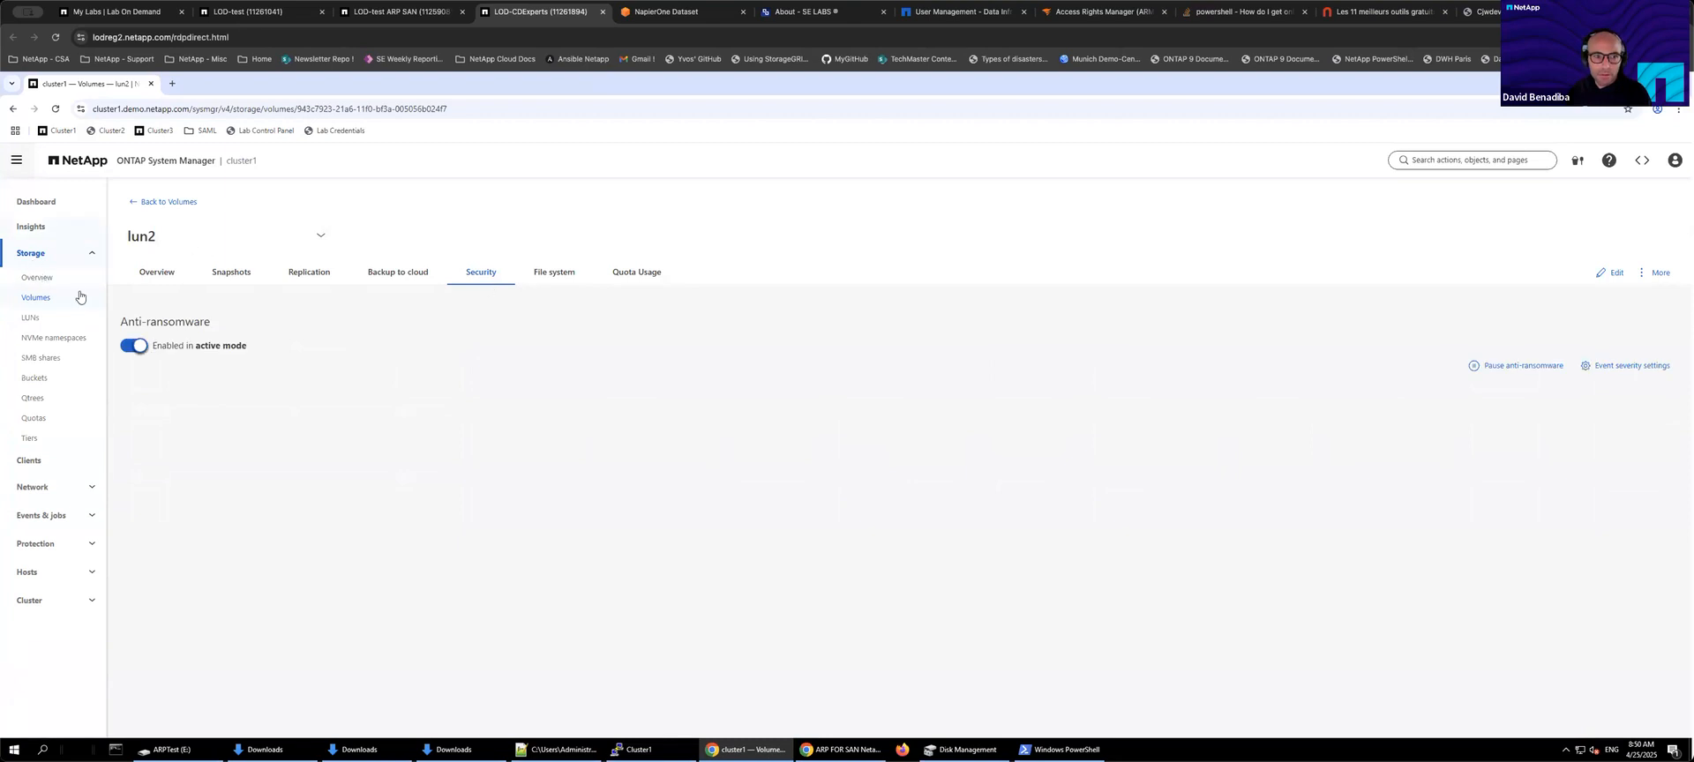
Step: Open the san1 volume from the Volumes list and review its anti-ransomware security setting and snapshots
left_click(43, 301)
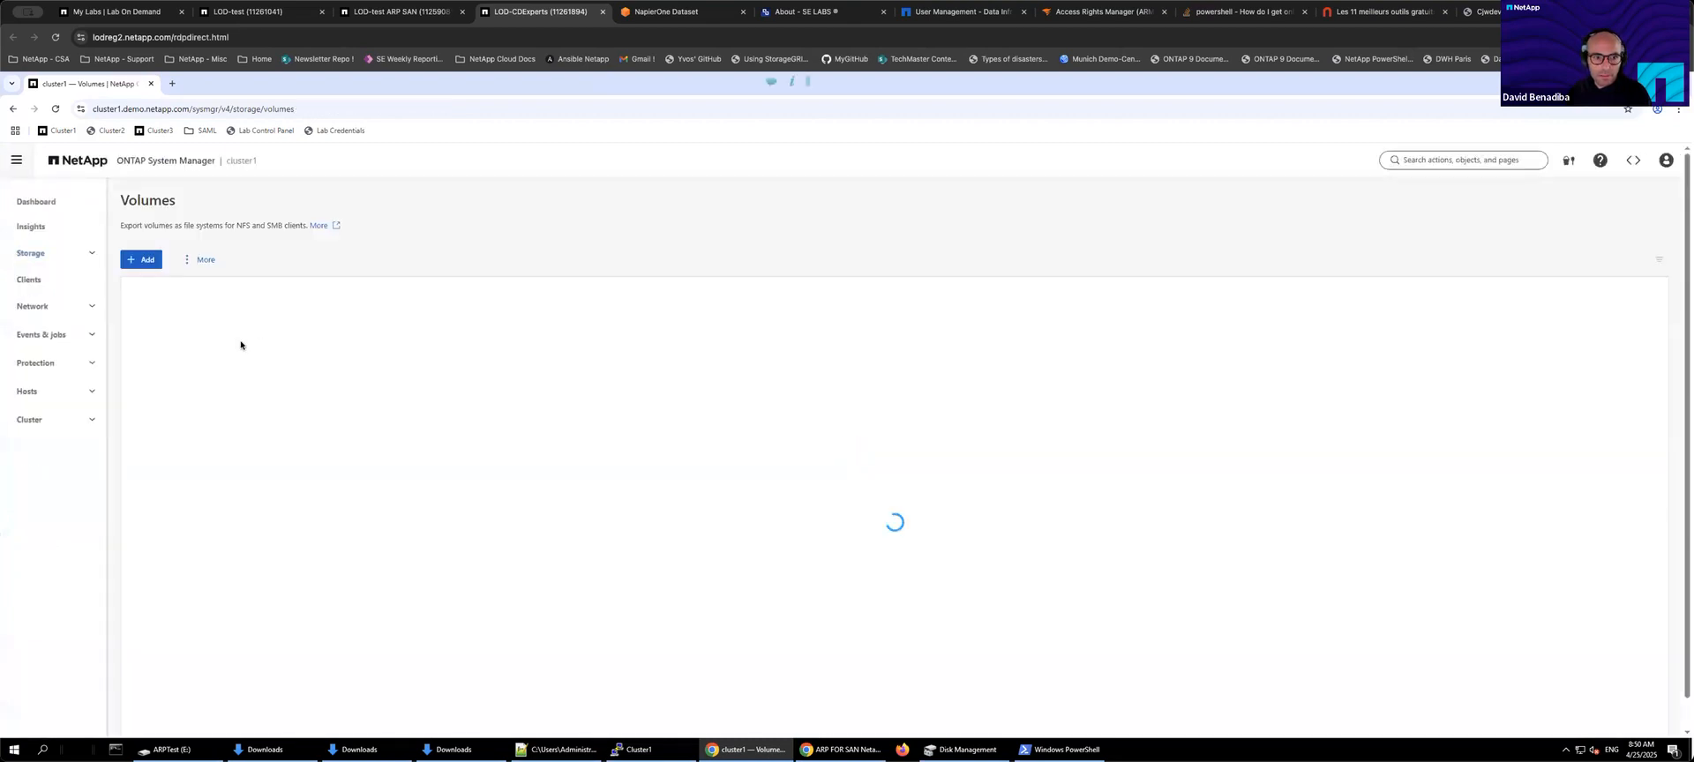
left_click(185, 343)
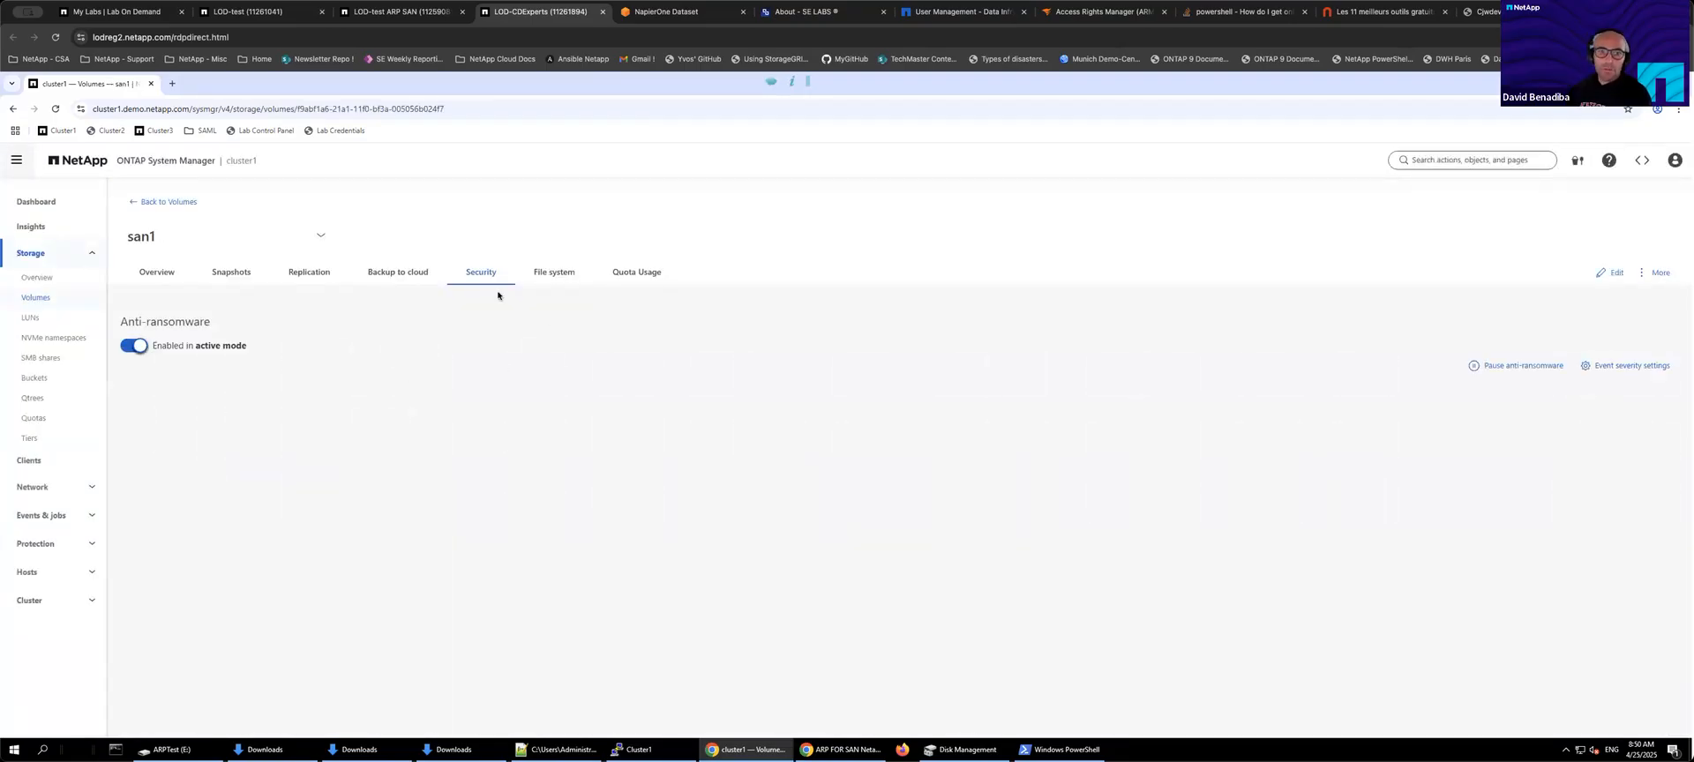
left_click_drag(123, 323, 280, 356)
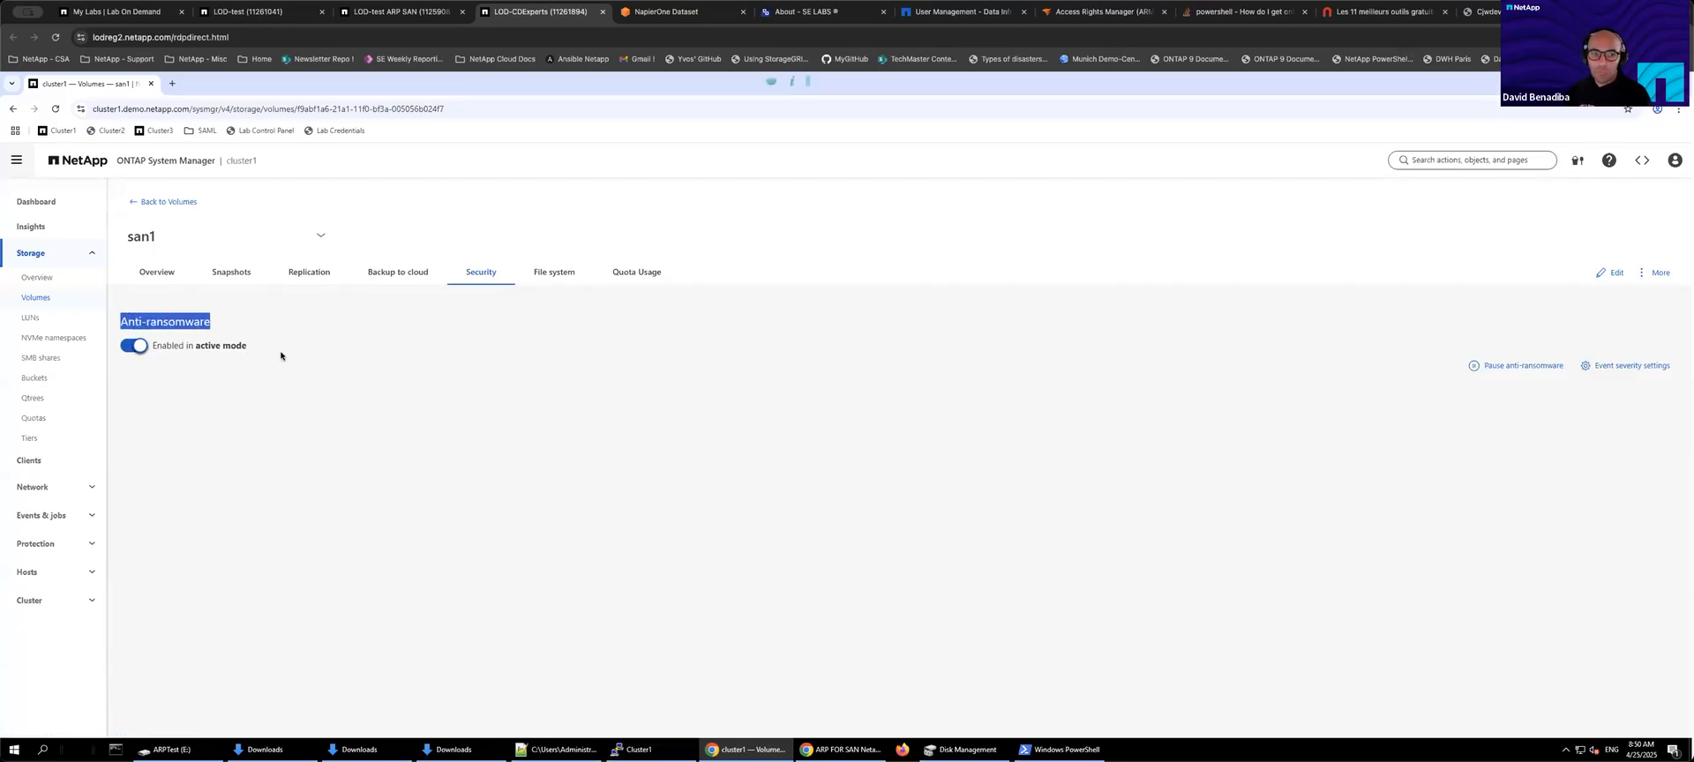
left_click(236, 277)
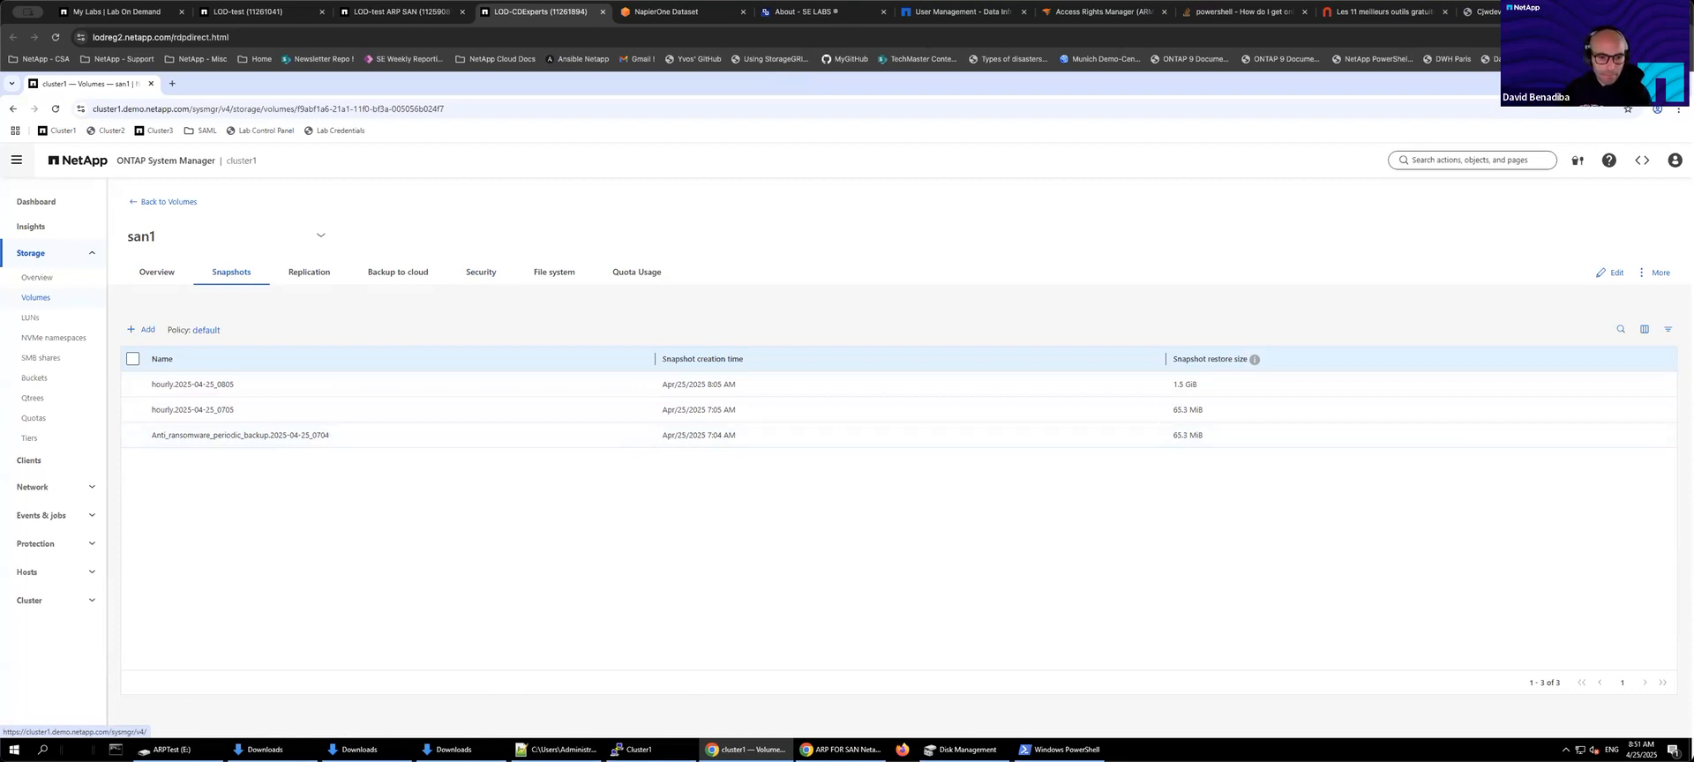
Step: In PowerShell, list the Desktop files and enter the .\encrypt.ps1 script command
left_click(1059, 749)
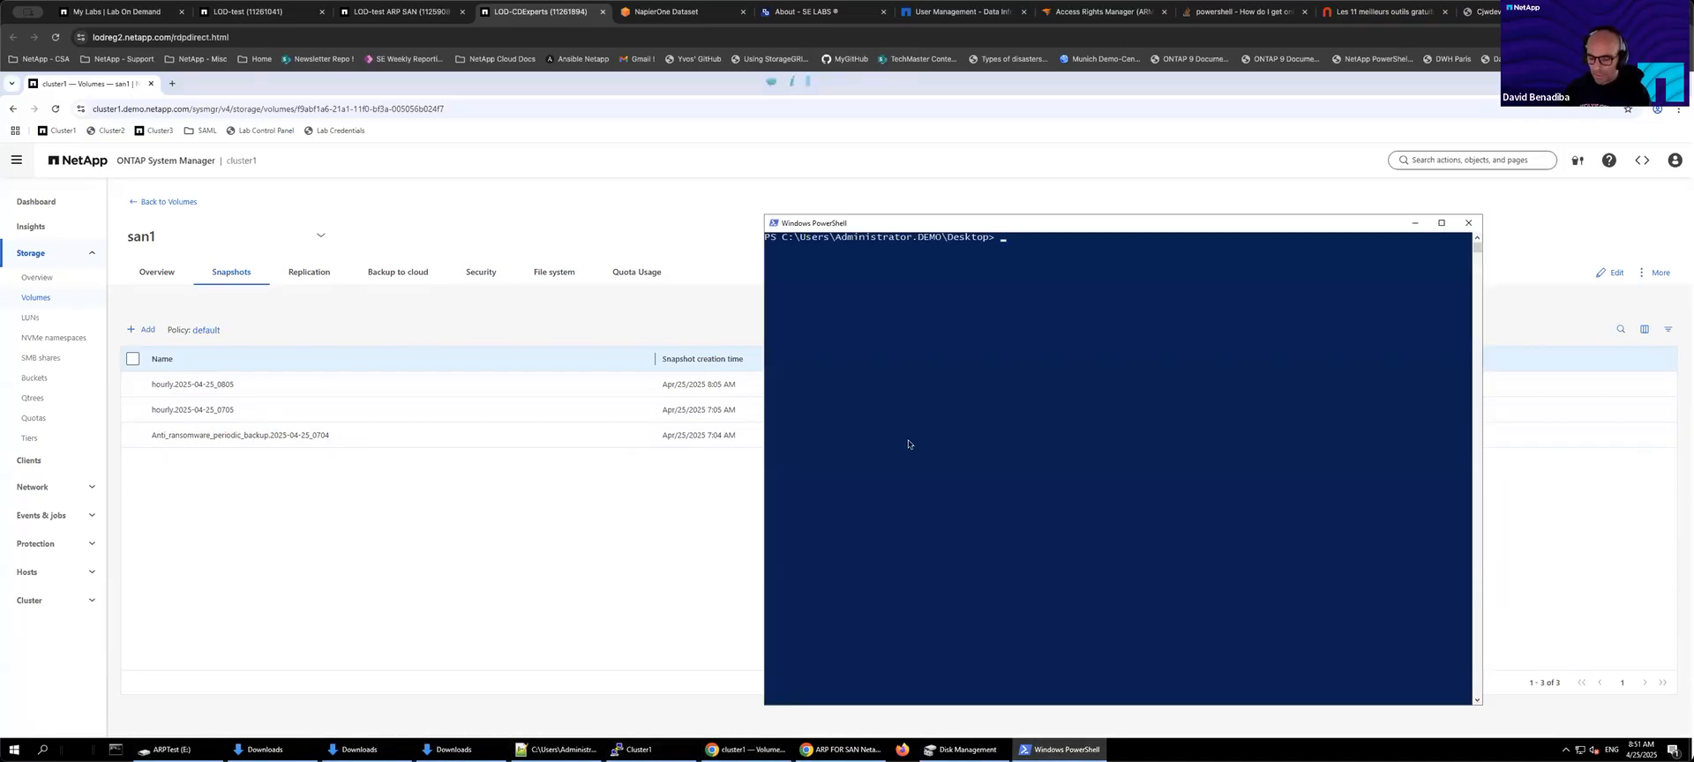
type("ls")
key("Return")
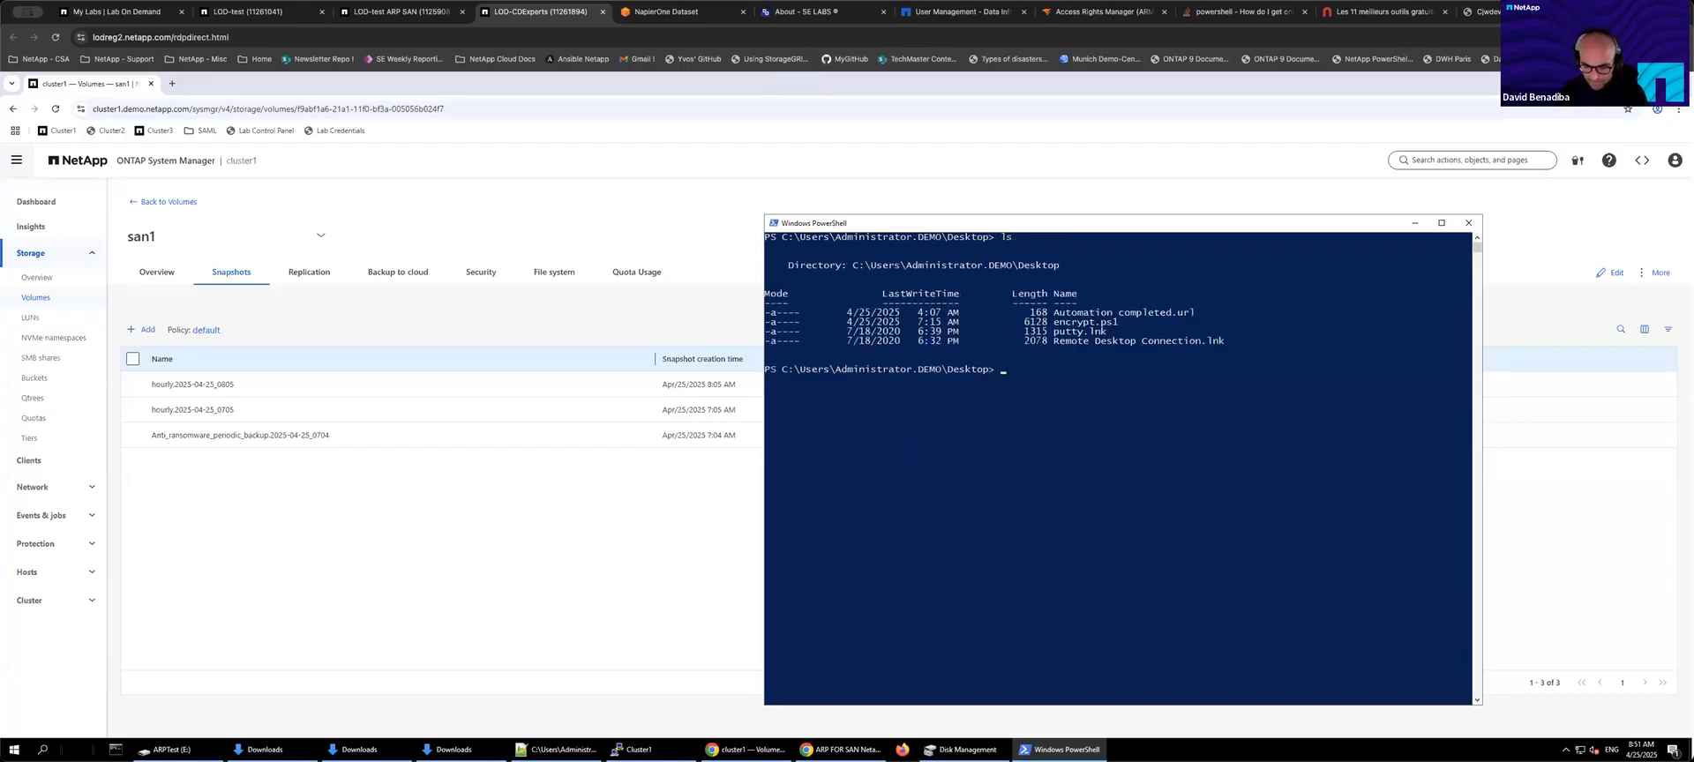
type(".\\encrypt.ps1")
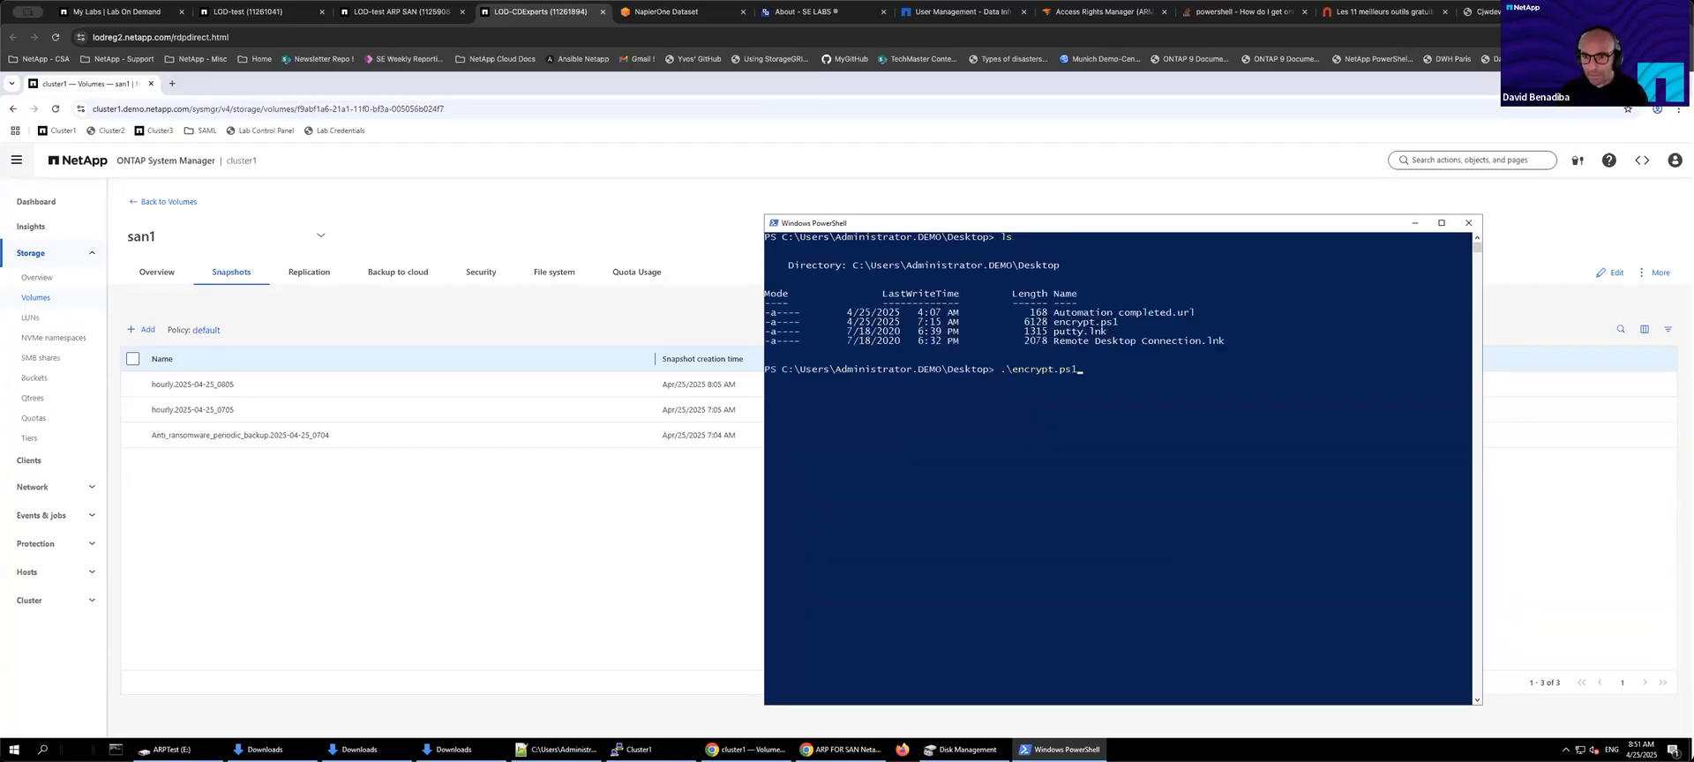
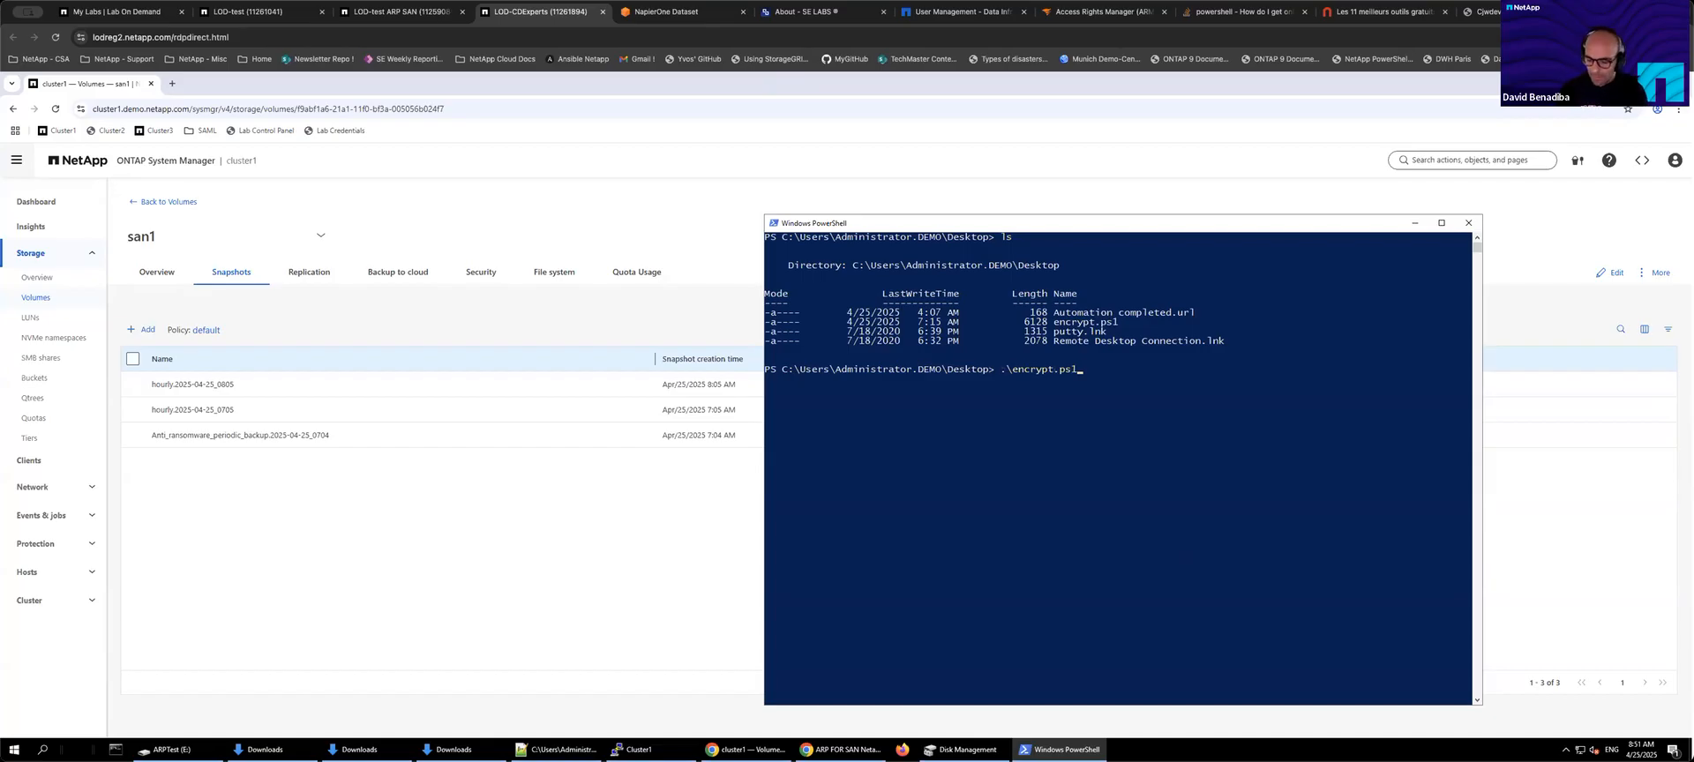
Step: Run the .\encrypt.ps1 script to encrypt the files on the E: drive LUN
key("Return")
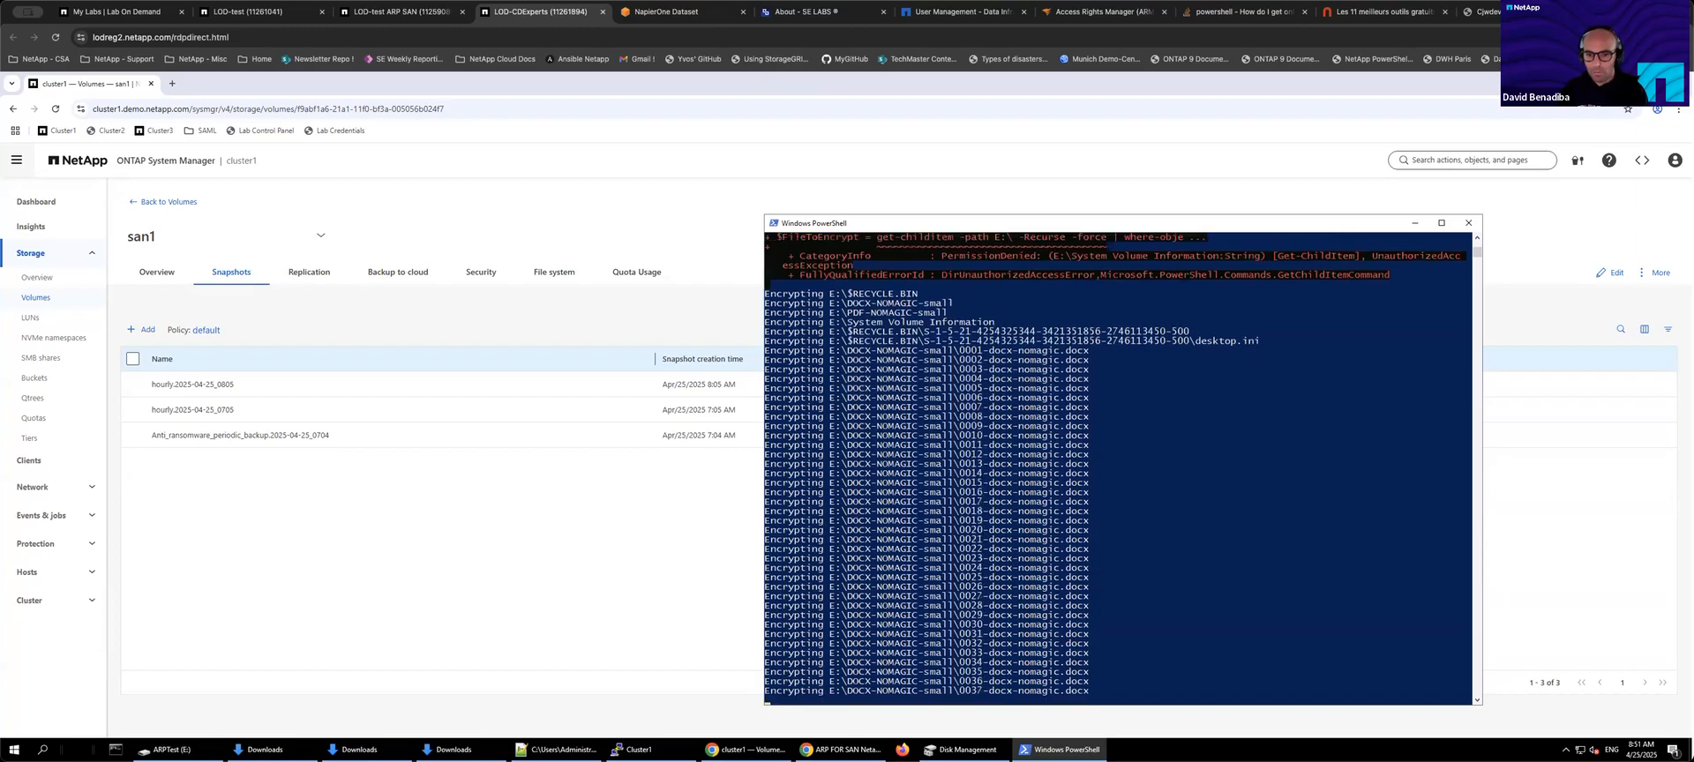
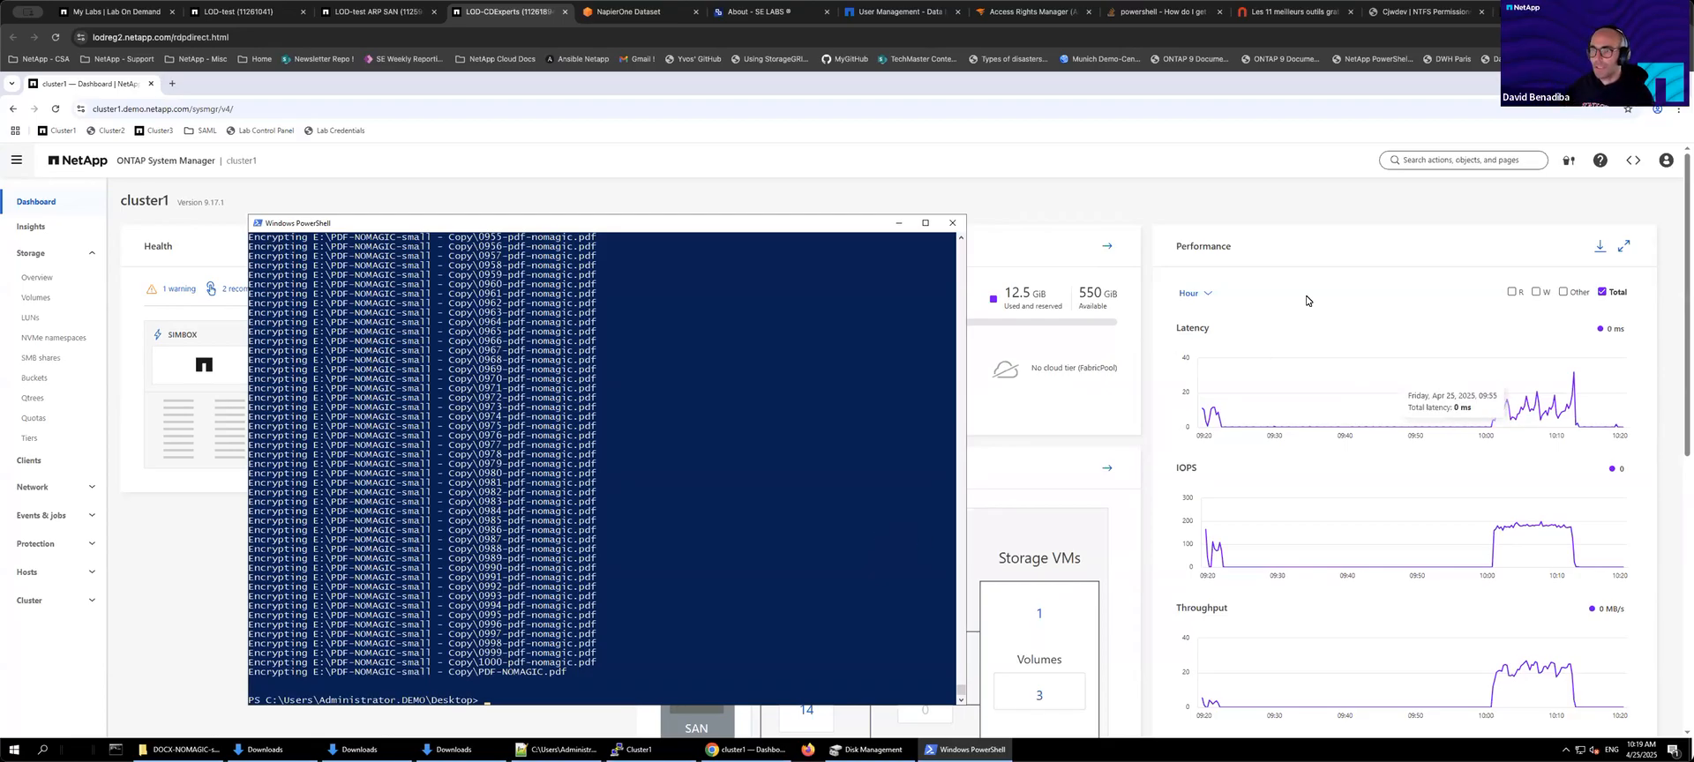
Step: Rerun the anti-ransomware volume entropy-stat show-recent-hourly-stat command for vserver san1 in the cluster CLI and highlight the san1 rows
left_click(1412, 410)
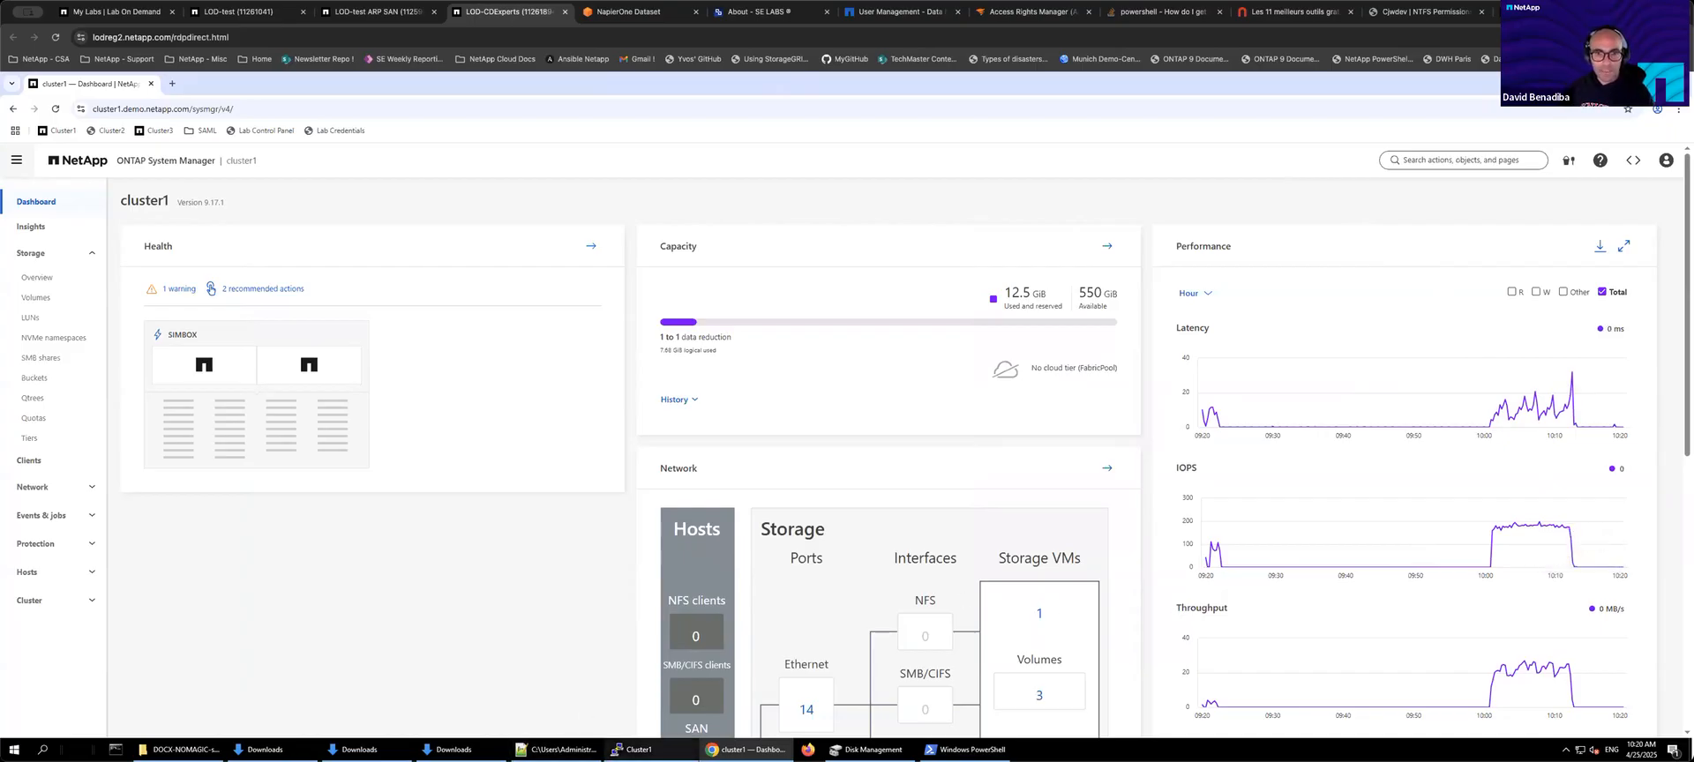
left_click(634, 749)
key("Return")
key("Return")
key("Return")
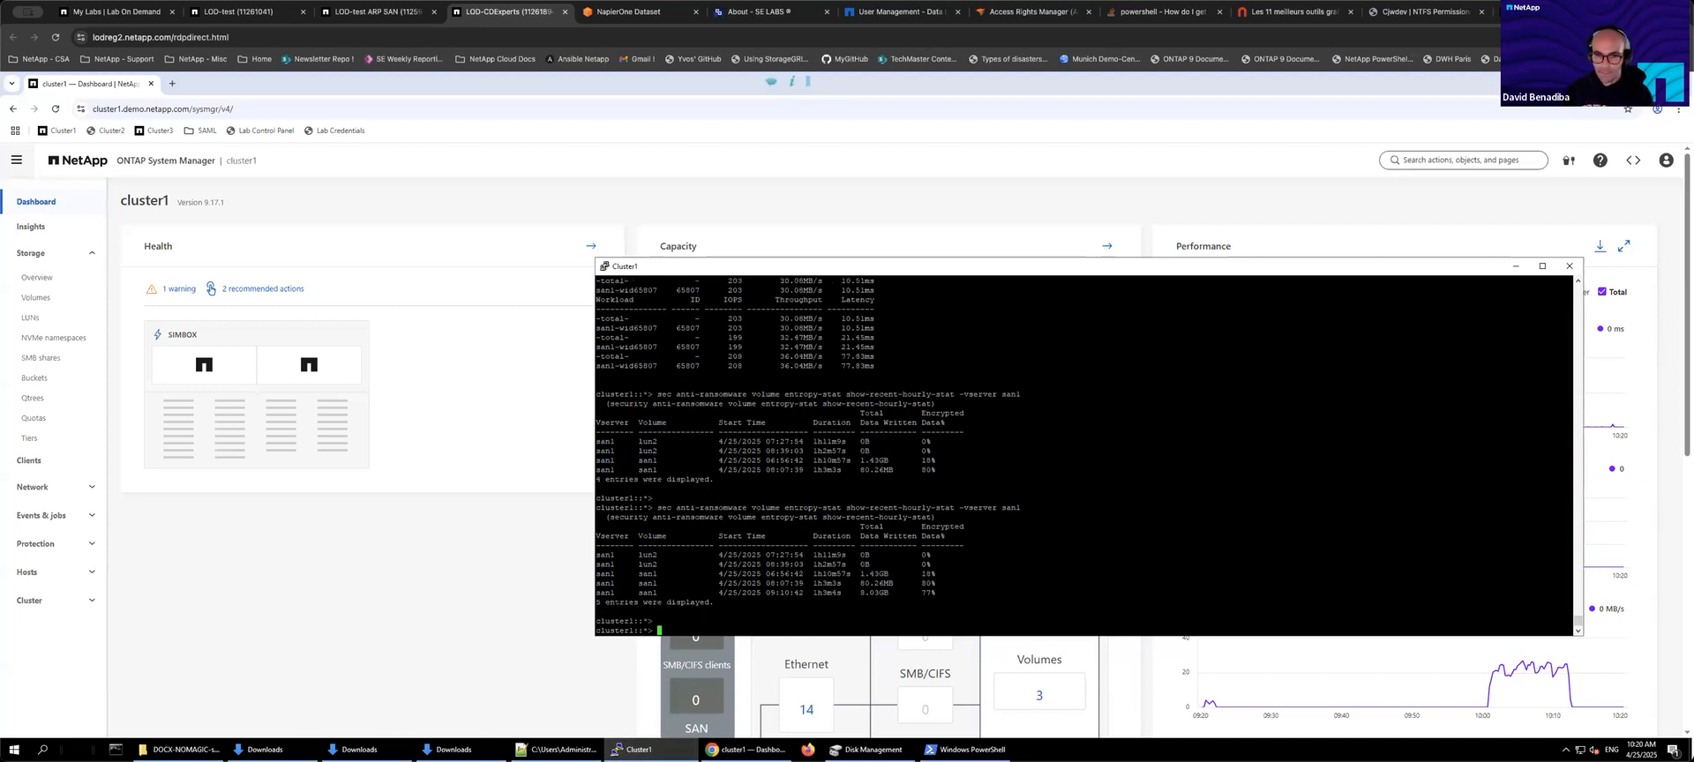
key("ctrl+l")
key("Return")
key("Return")
key("Return")
key("Return")
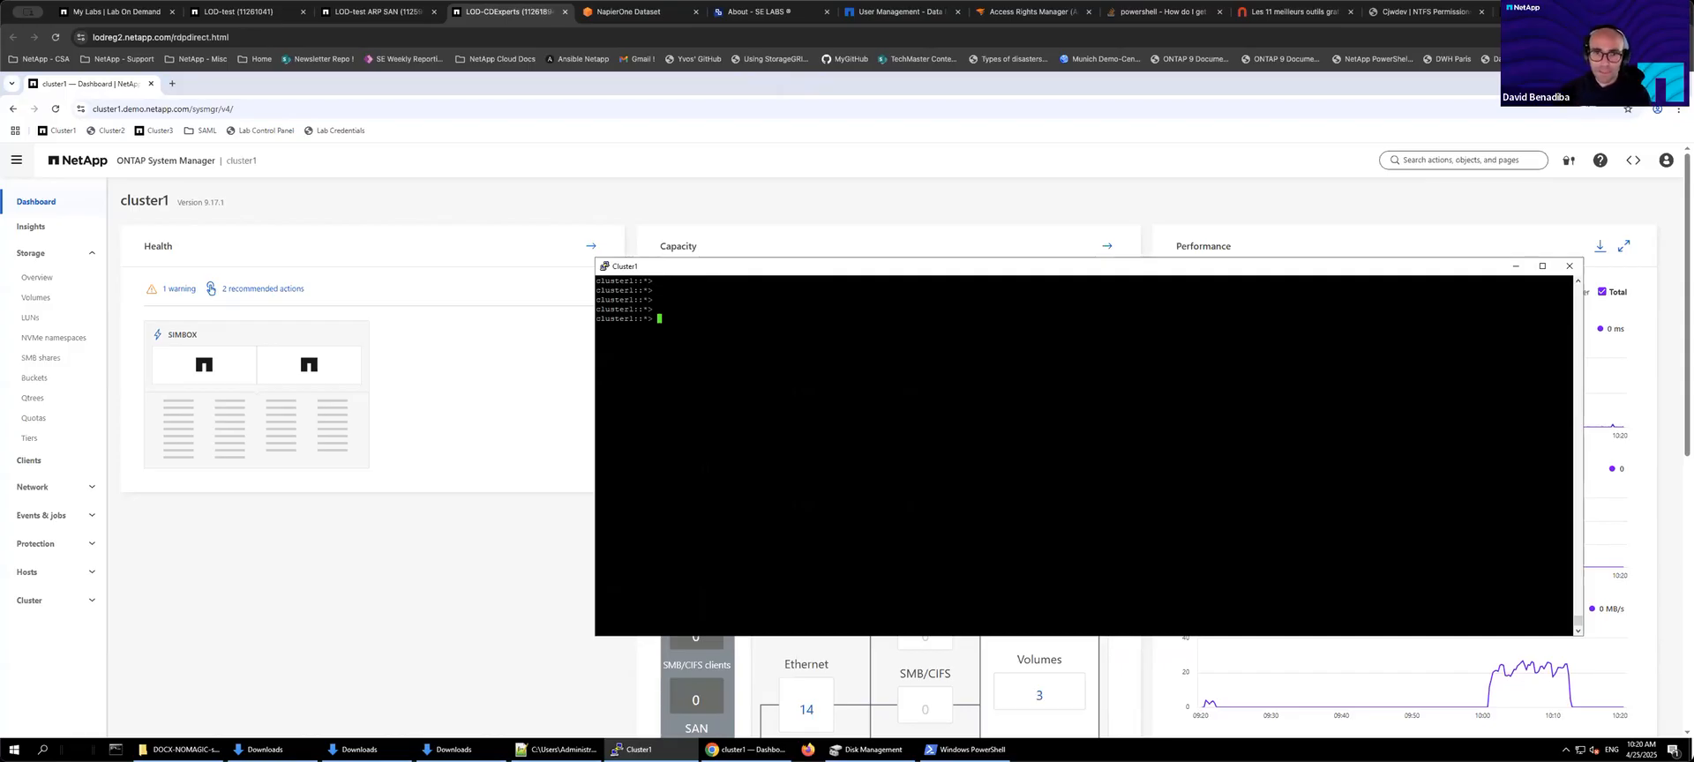
key("Up")
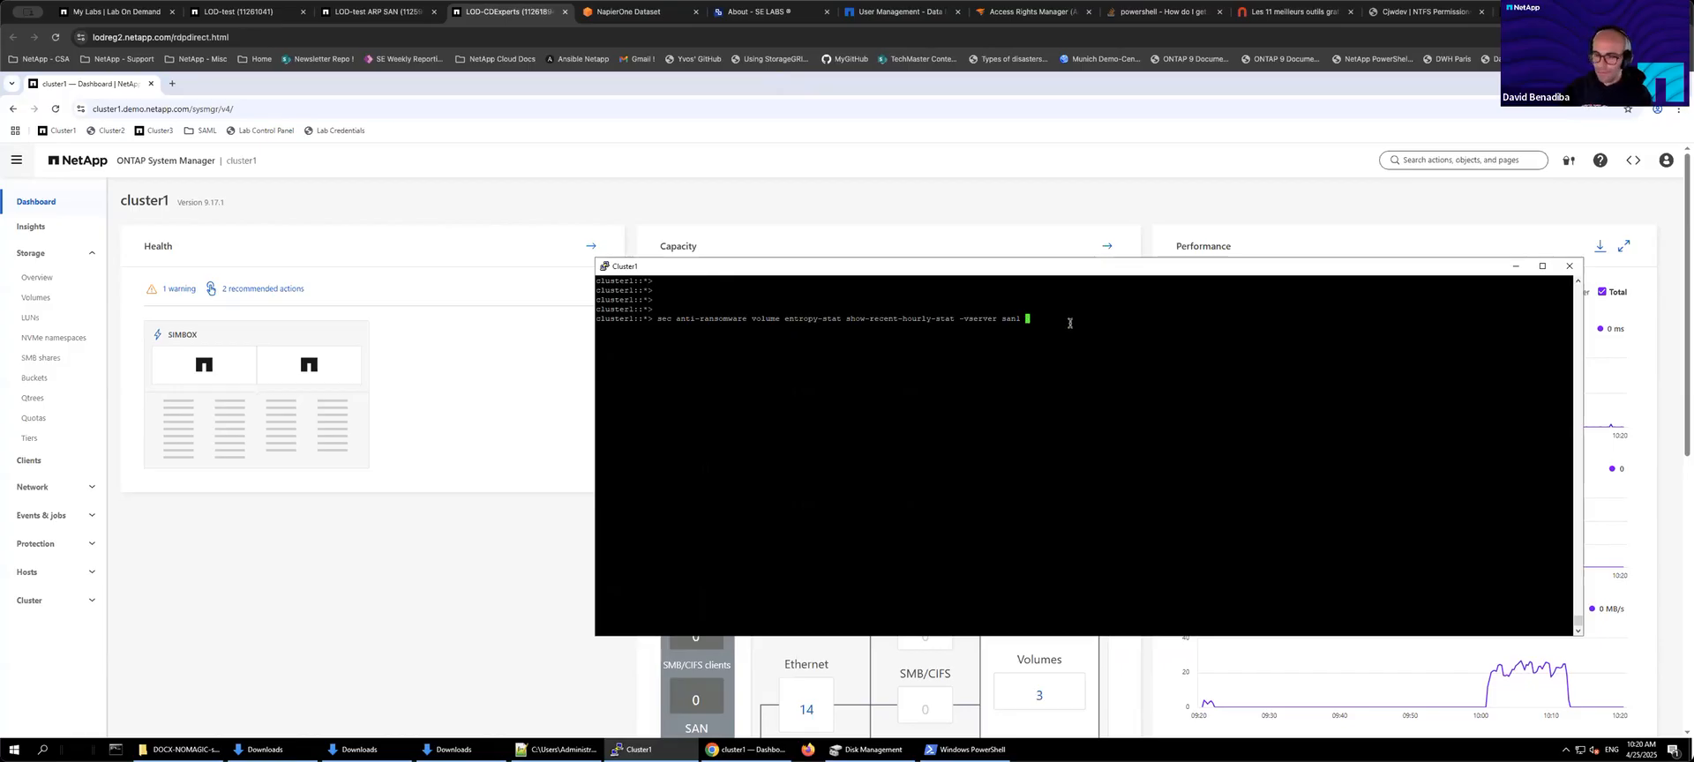
key("Return")
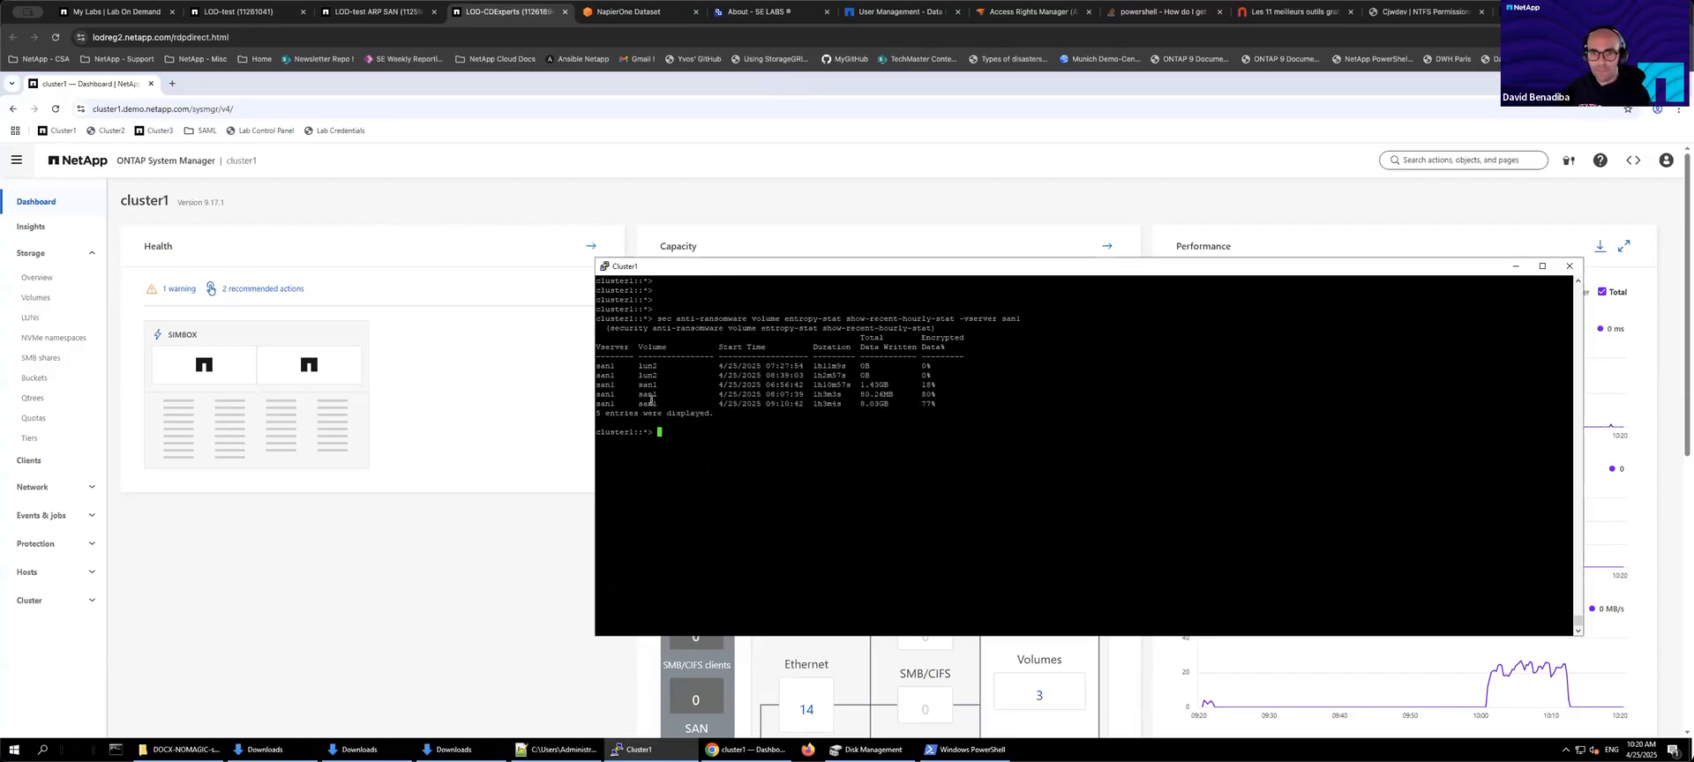
left_click_drag(597, 386, 933, 380)
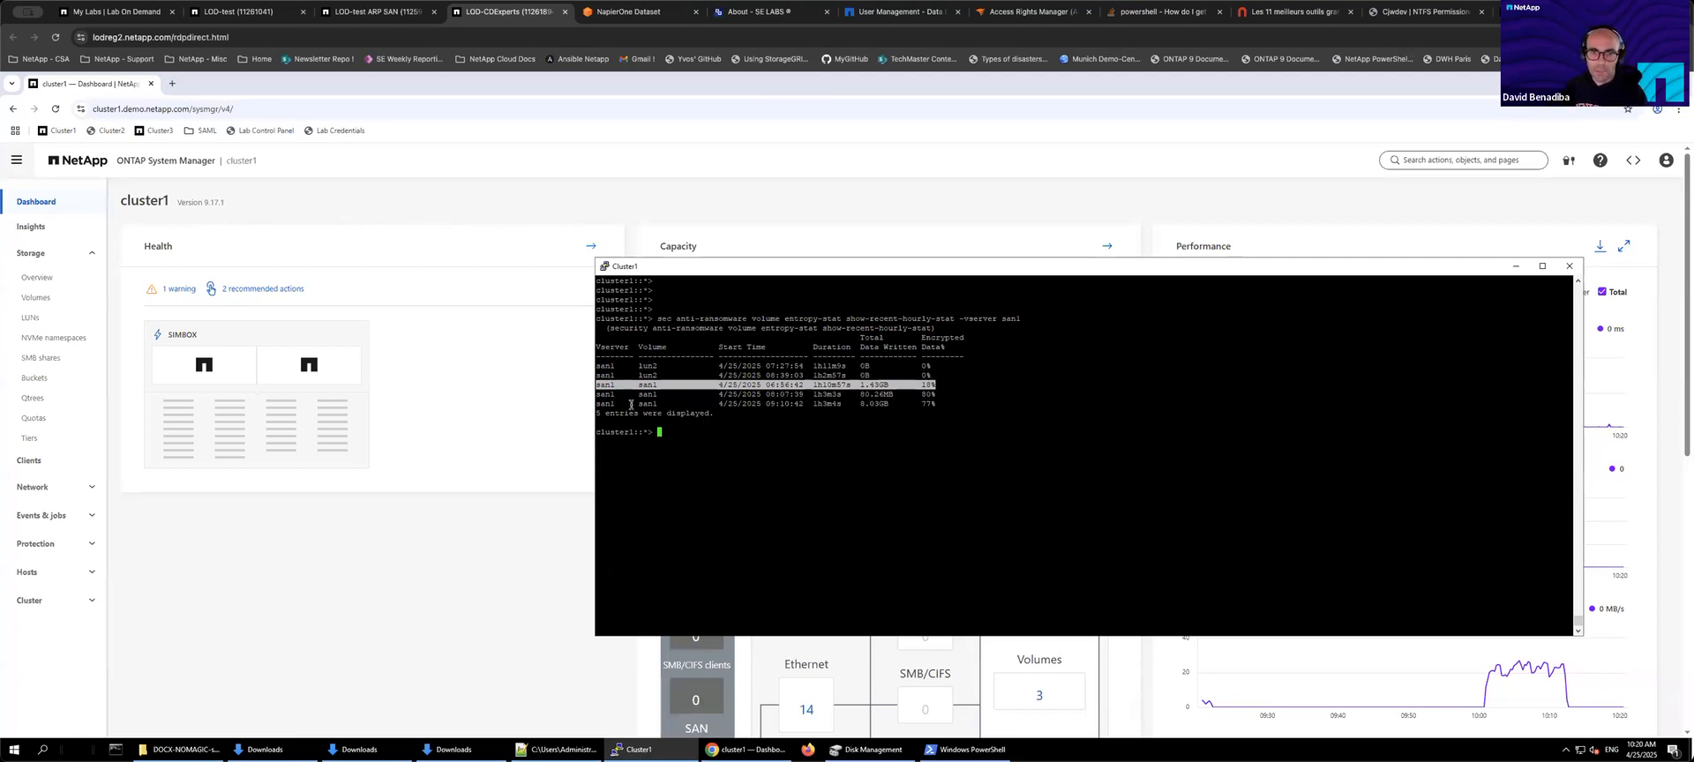
left_click_drag(601, 394, 942, 397)
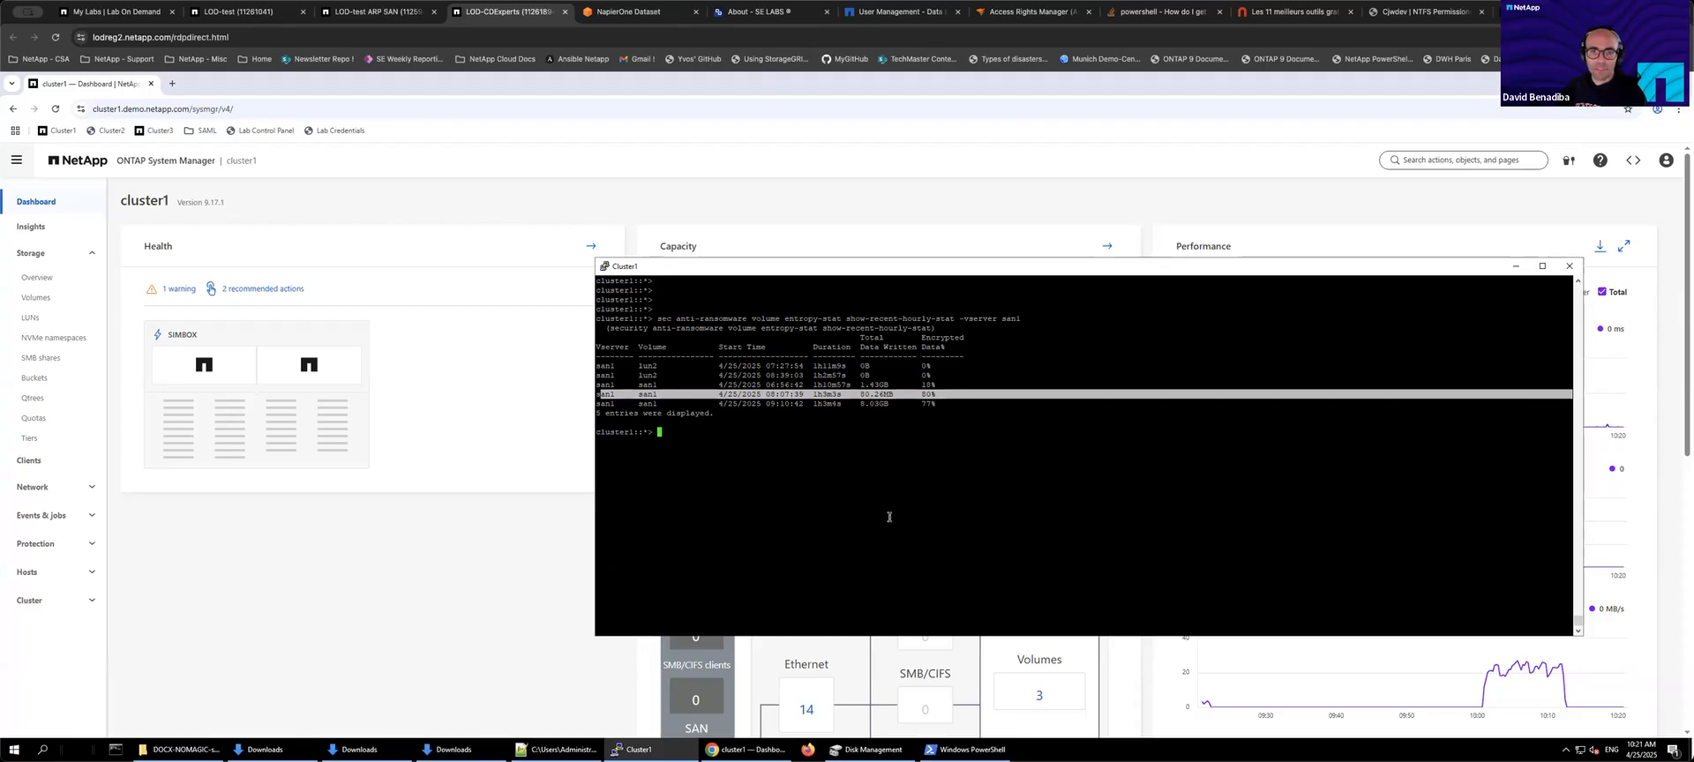
Step: Open the san1 volume in System Manager and review its Security and Snapshots tabs
left_click(358, 595)
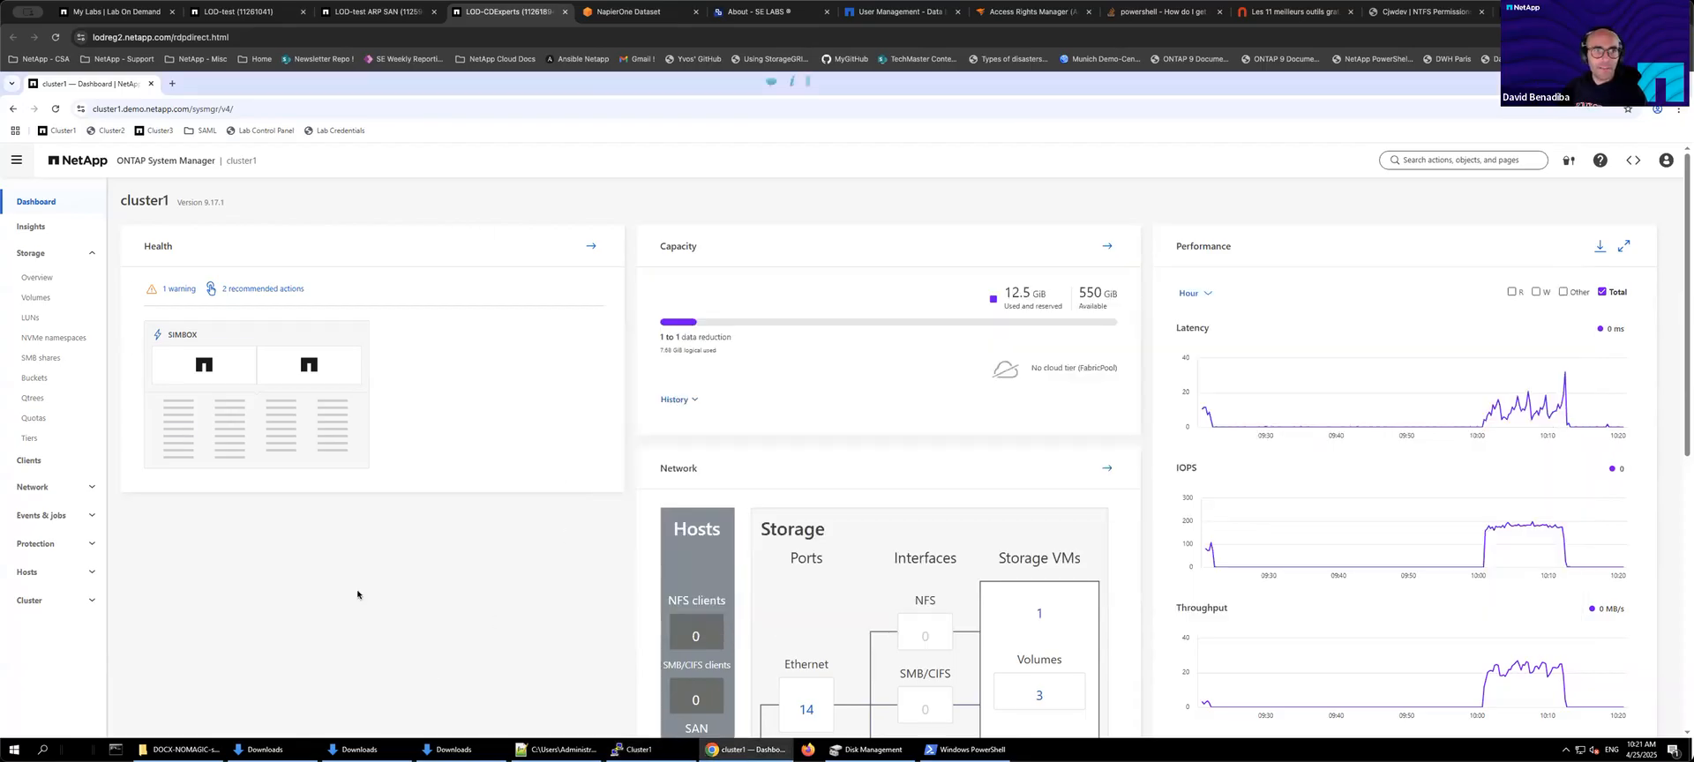
left_click(43, 300)
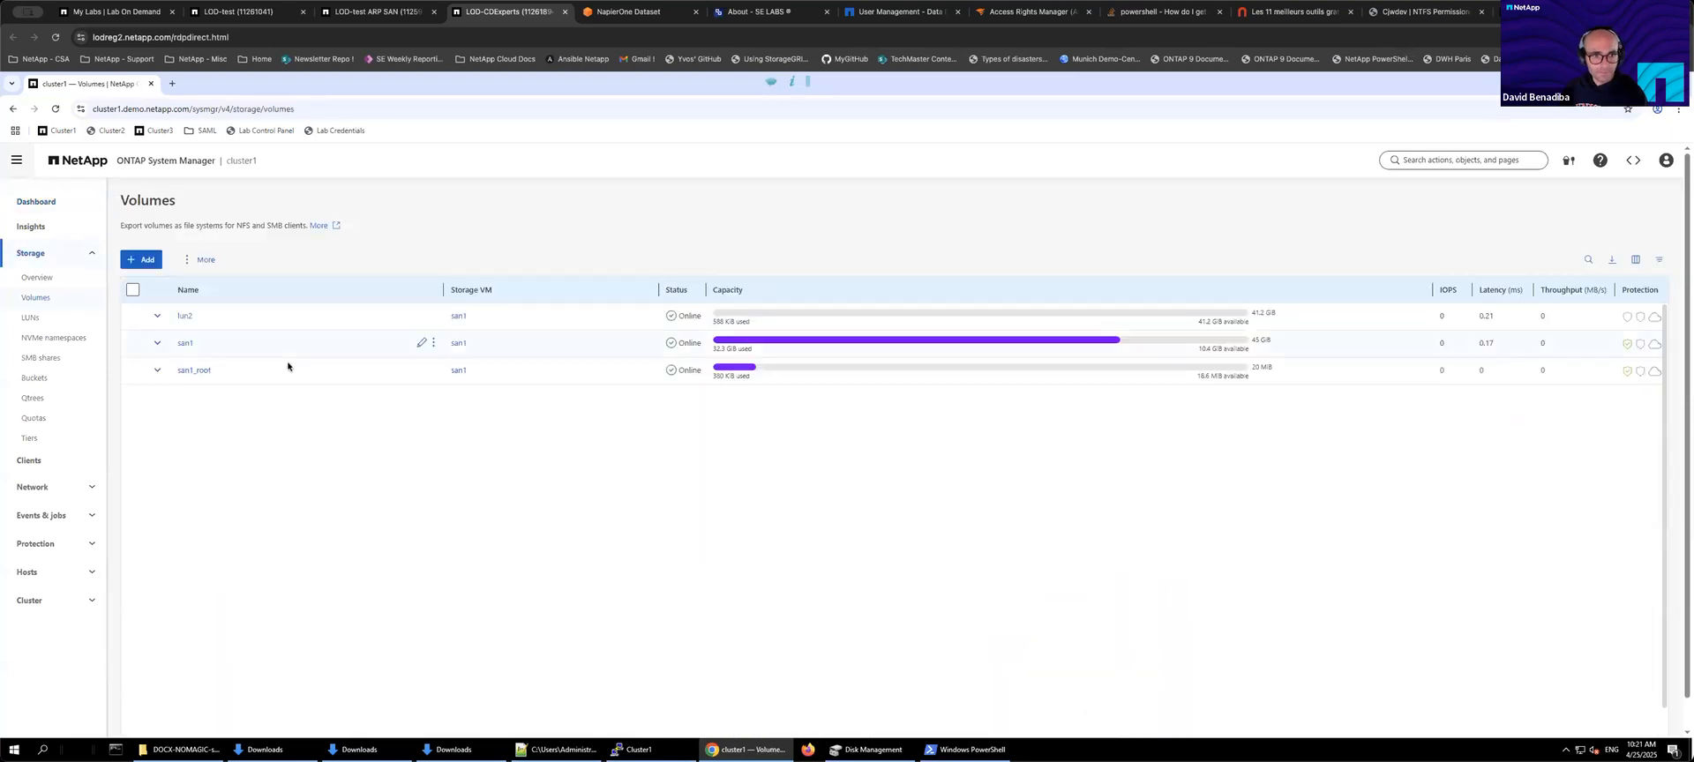
left_click(184, 346)
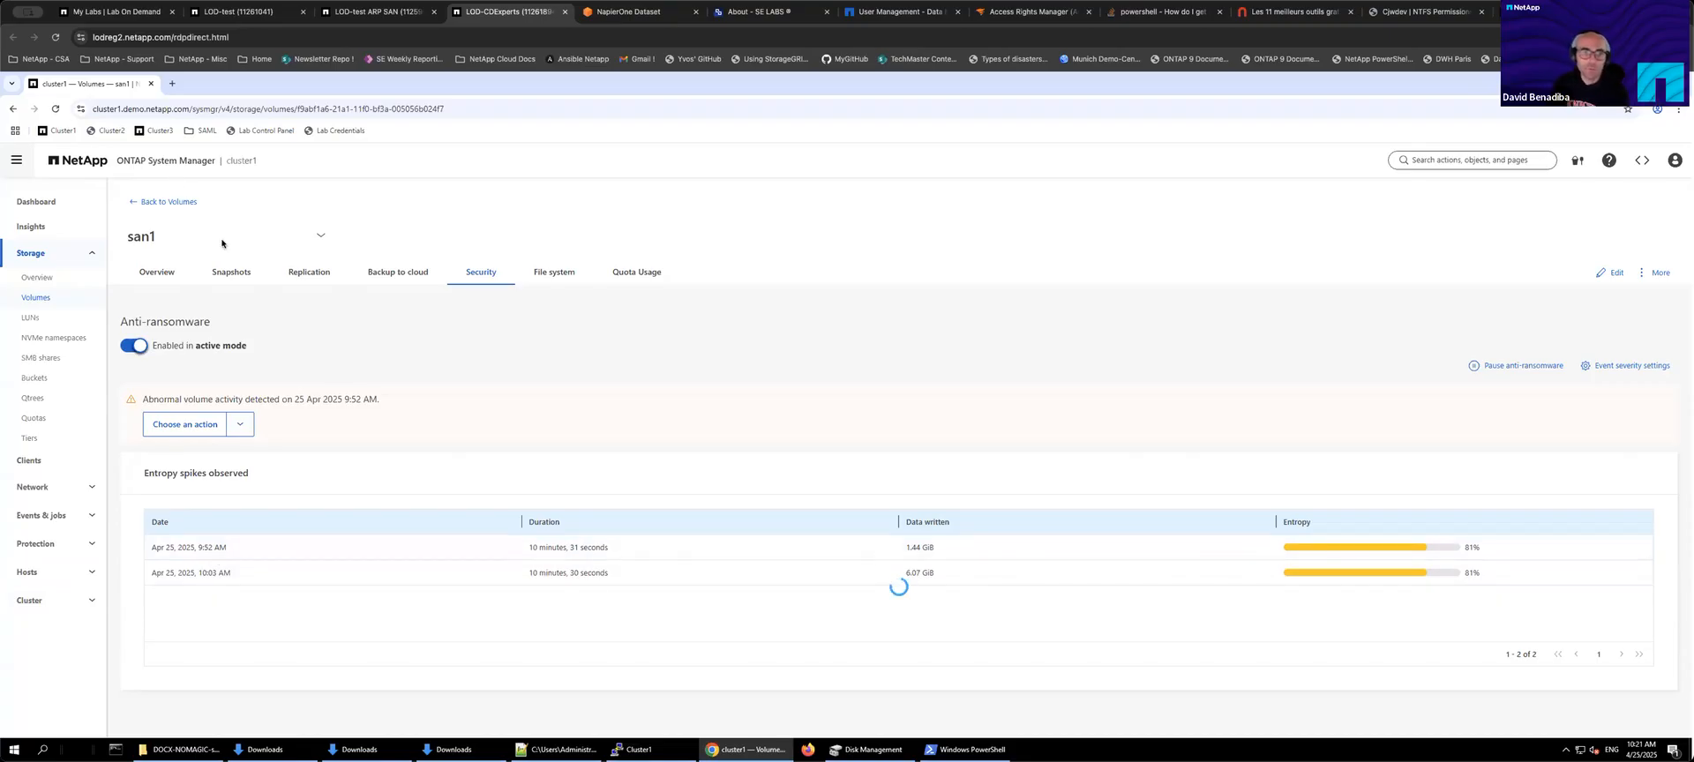
left_click(247, 275)
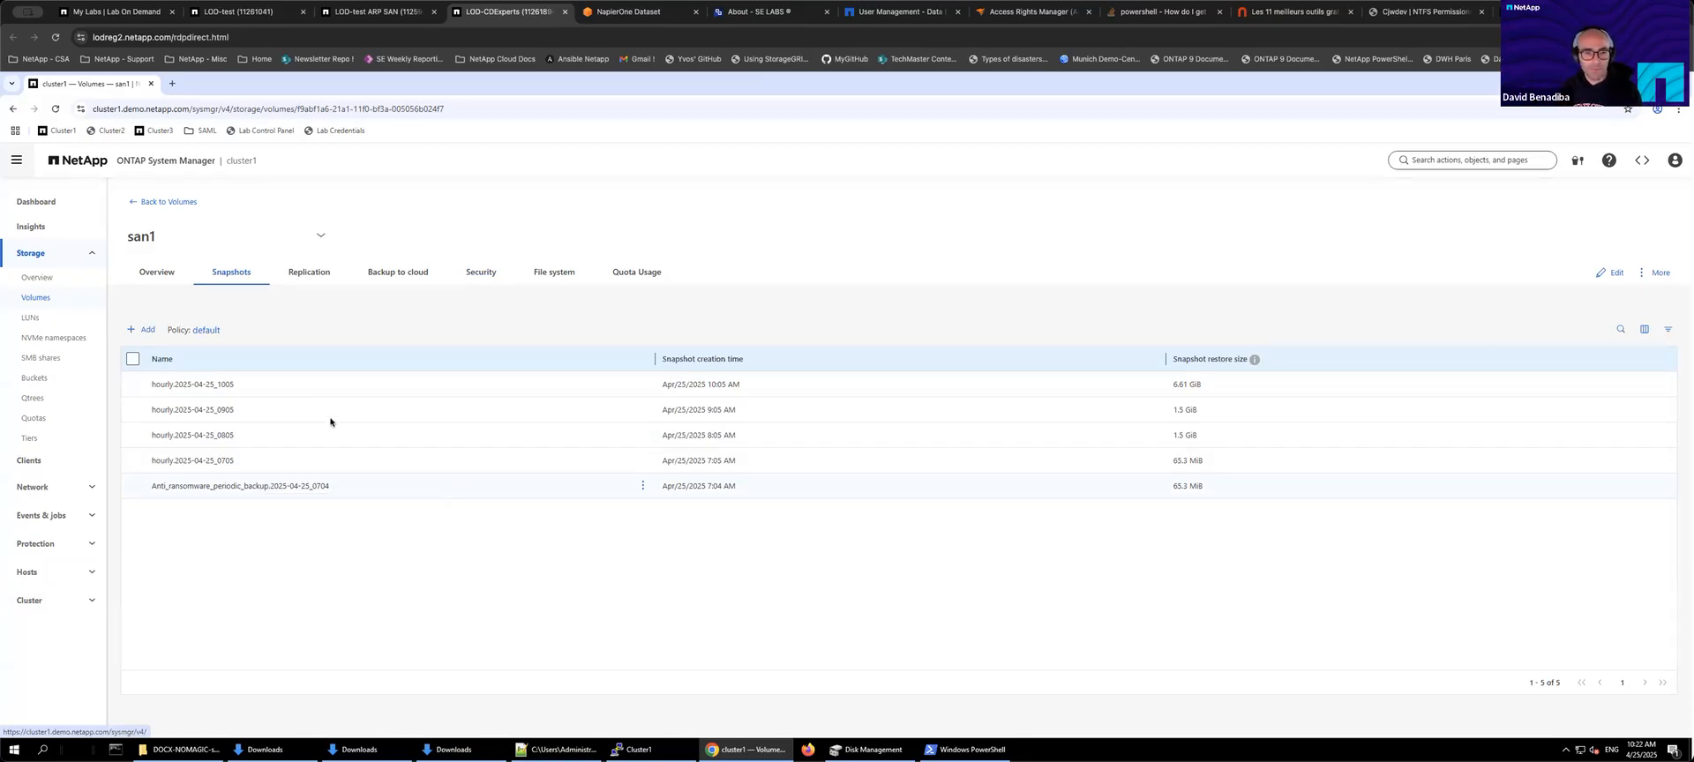
left_click(487, 276)
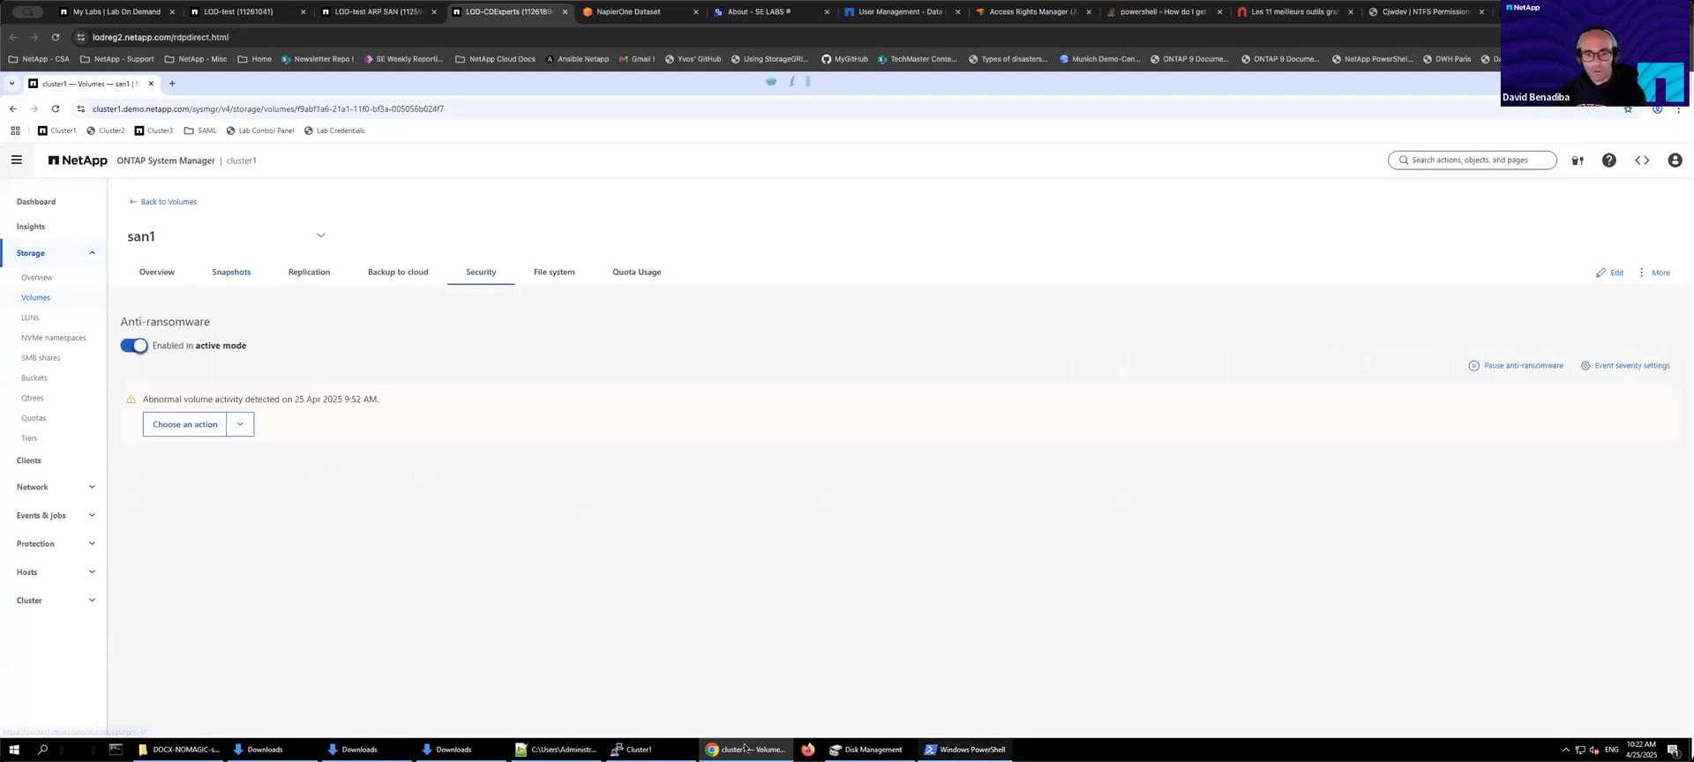
Step: Query the cluster event log with event log show -message-name "call"
key("alt+Tab")
key("Return")
key("Return")
key("Return")
key("Return")
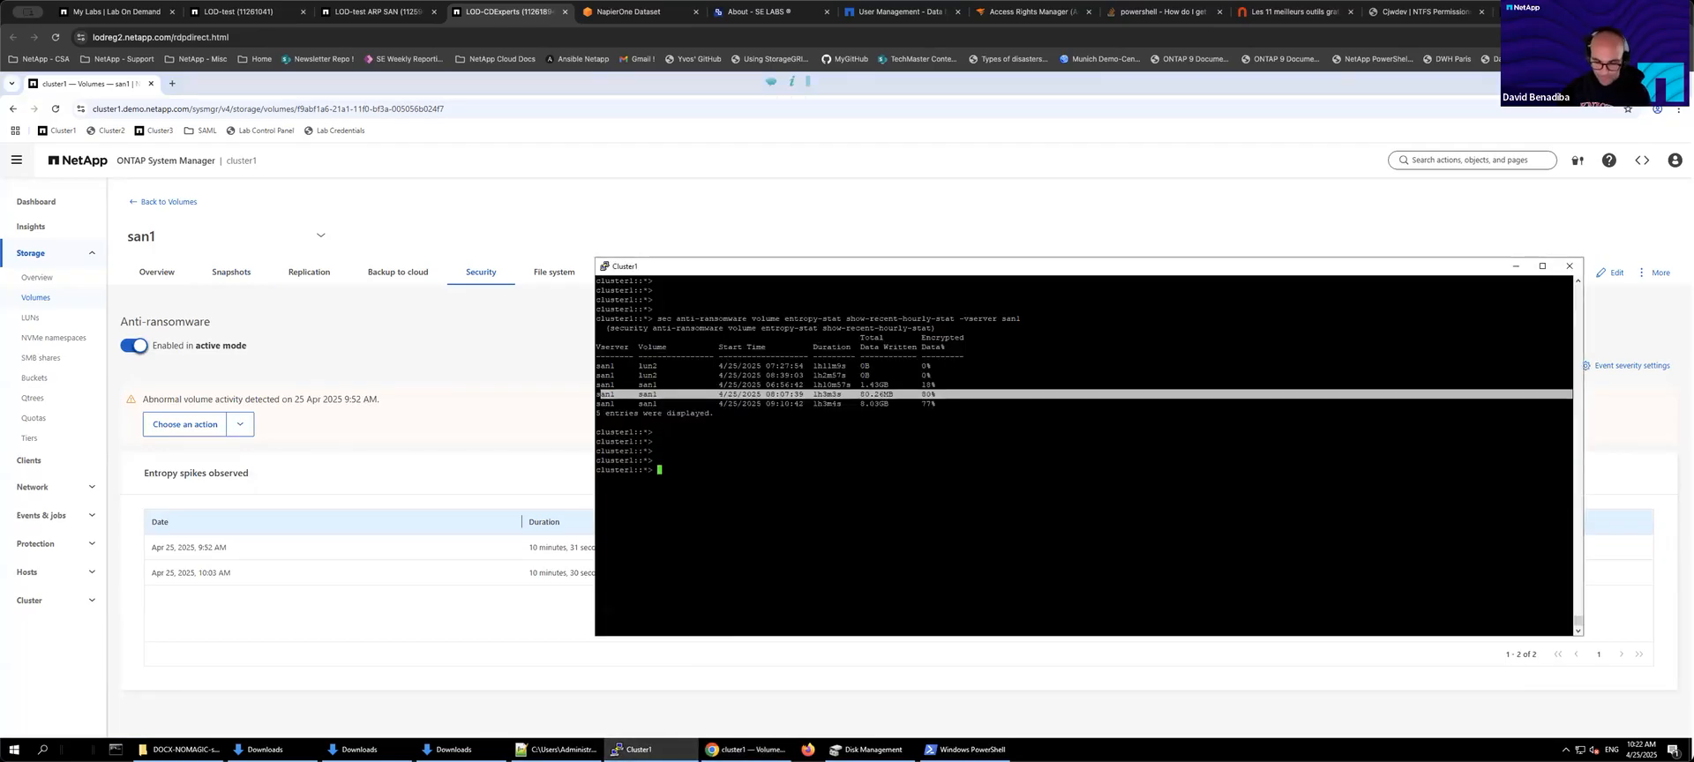
type("ev")
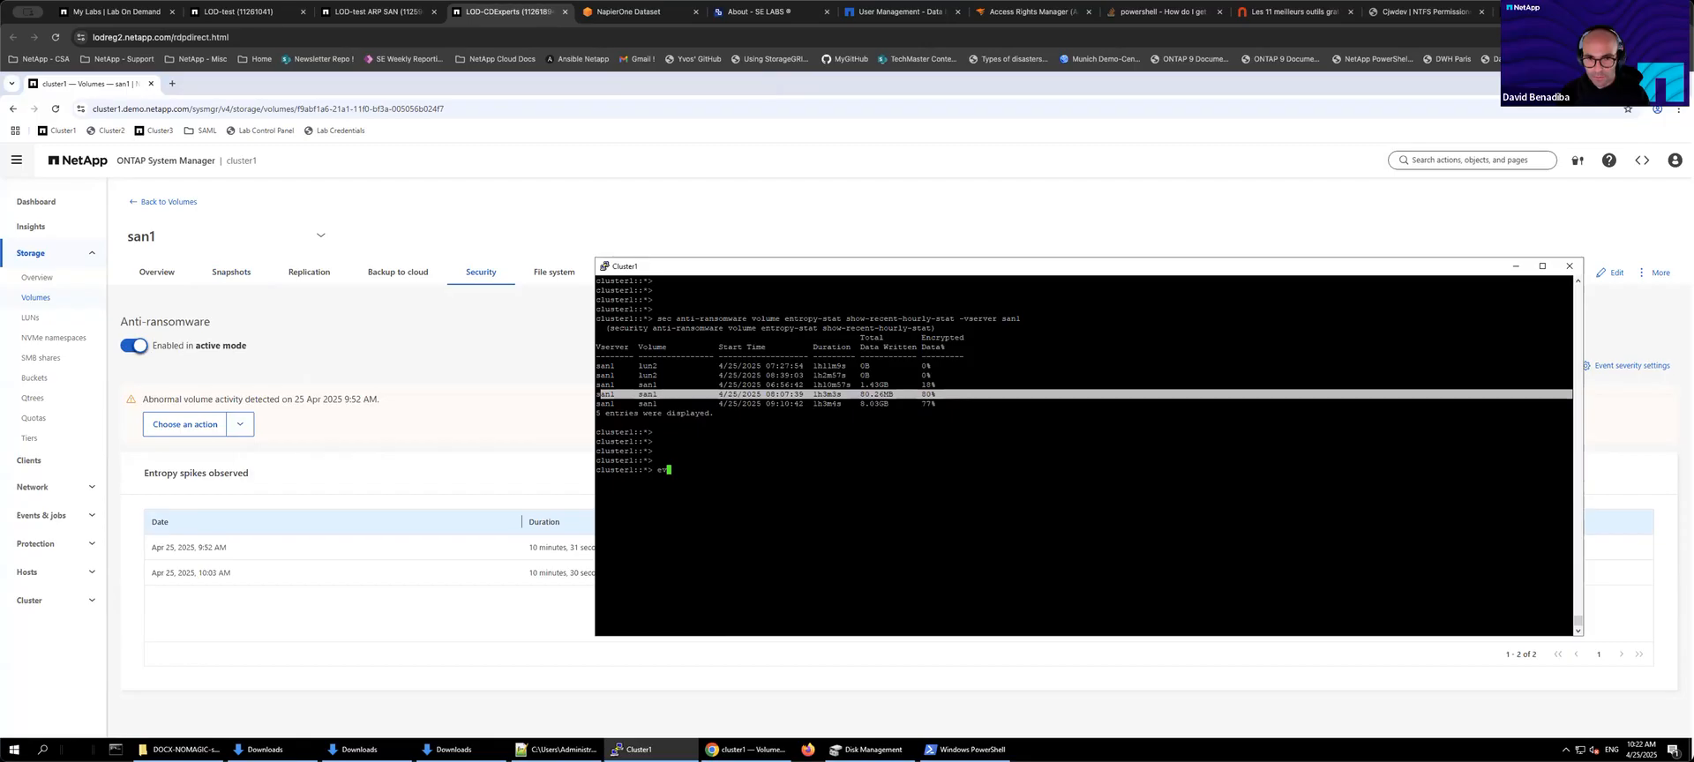
type("ent ")
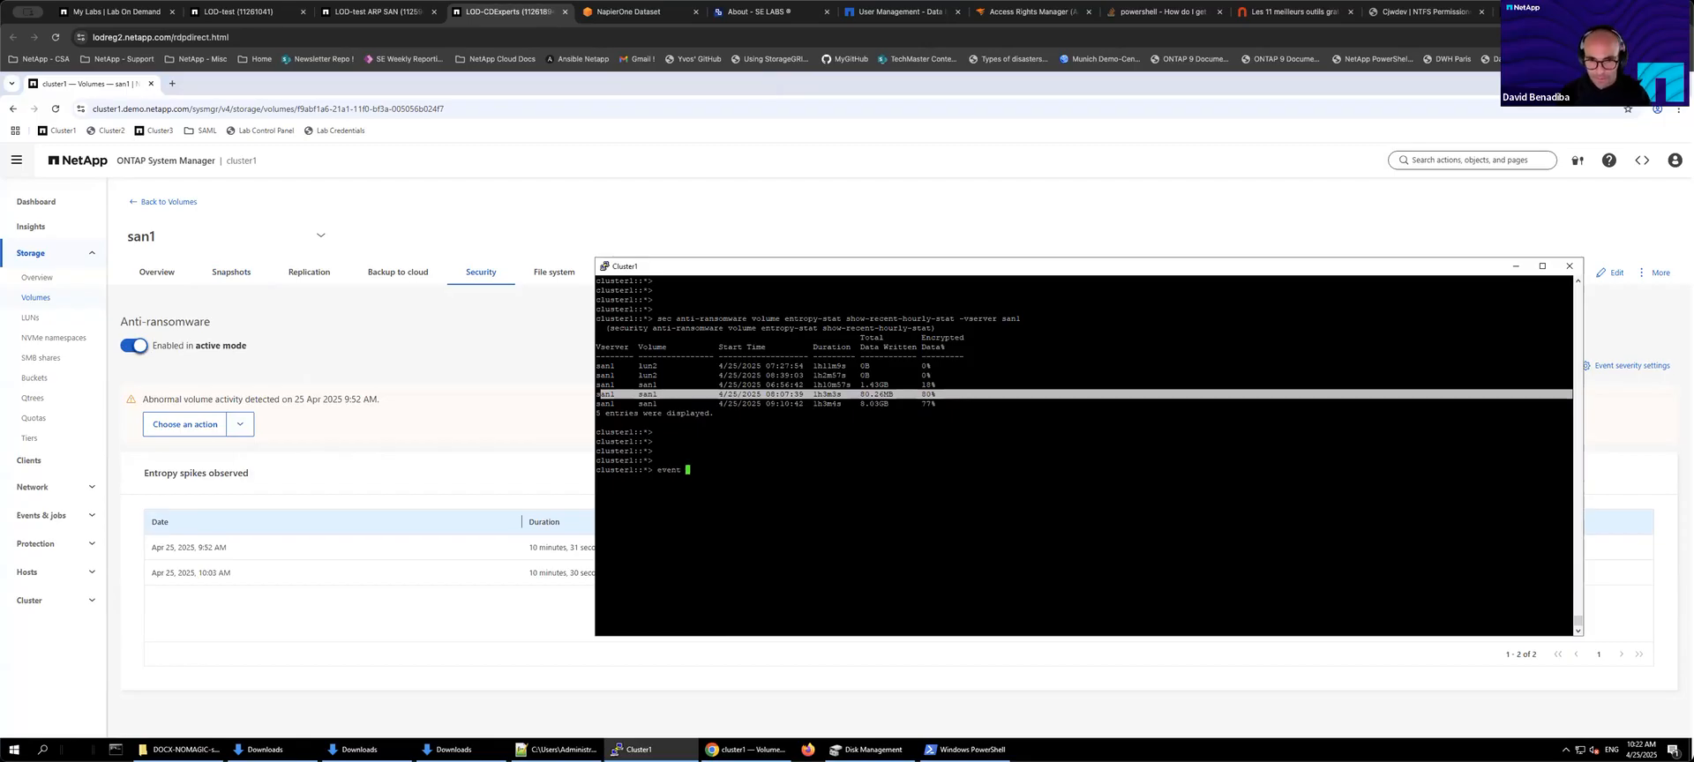
type("log show ")
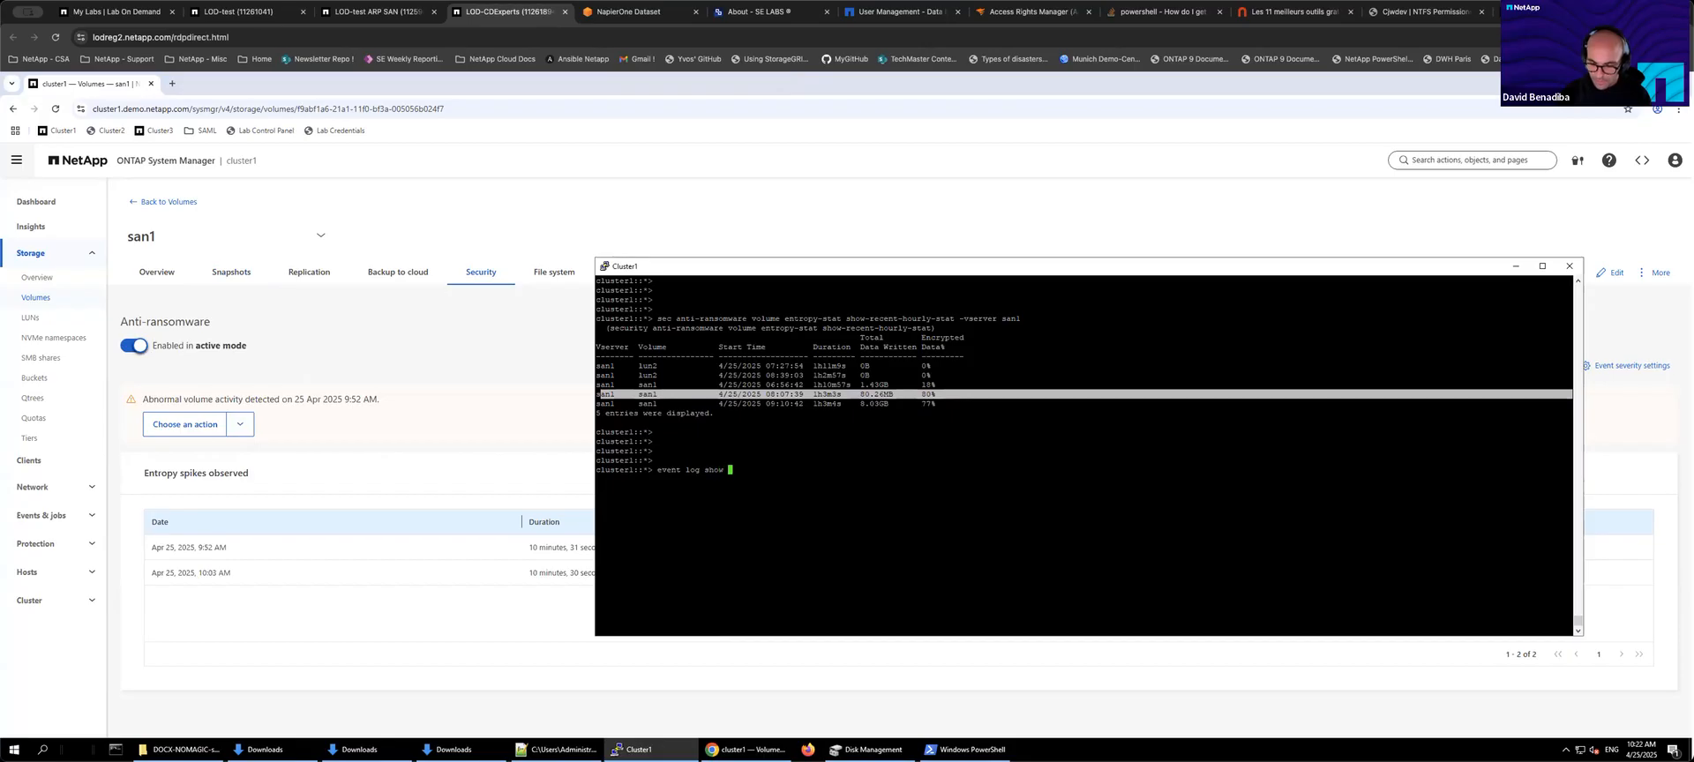
type("-message-name \"call\"")
key("Return")
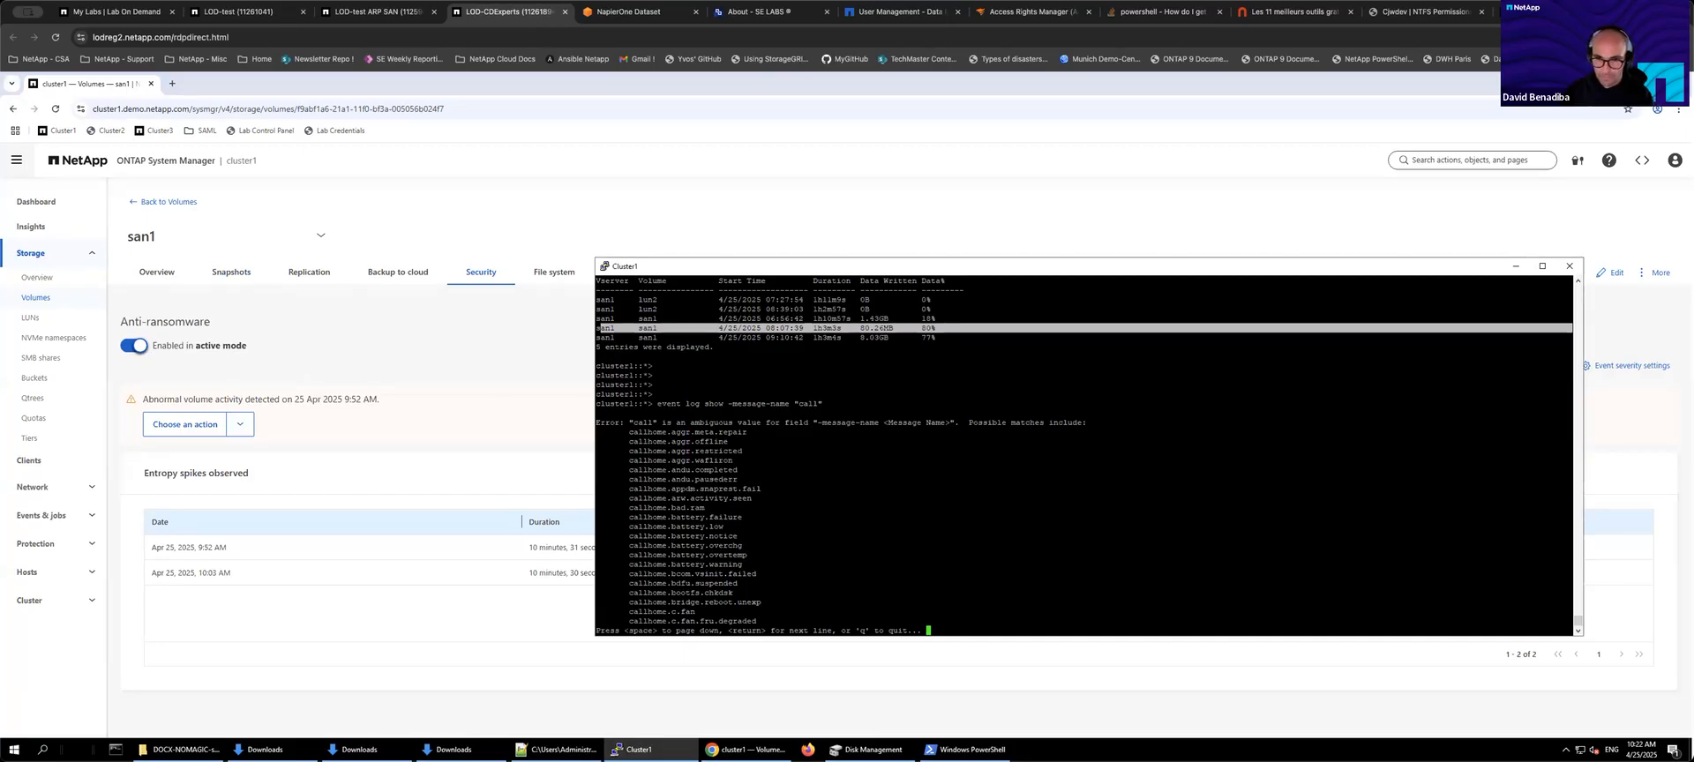
Step: Retry the event log query using "call*" and then "callhome" as the message name
key("q")
key("Up")
key("Left")
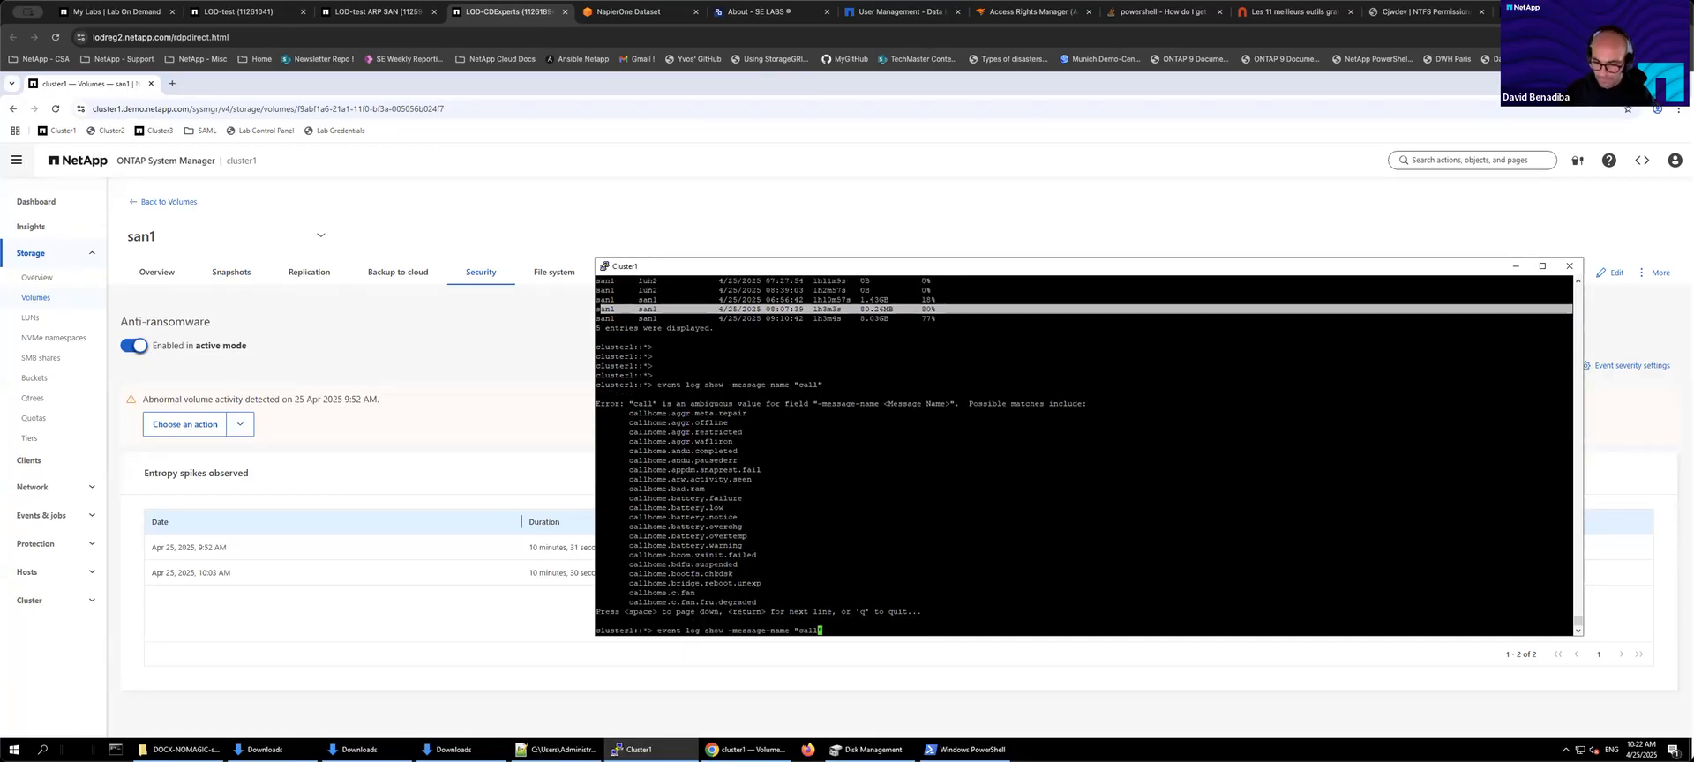
type("*")
key("Return")
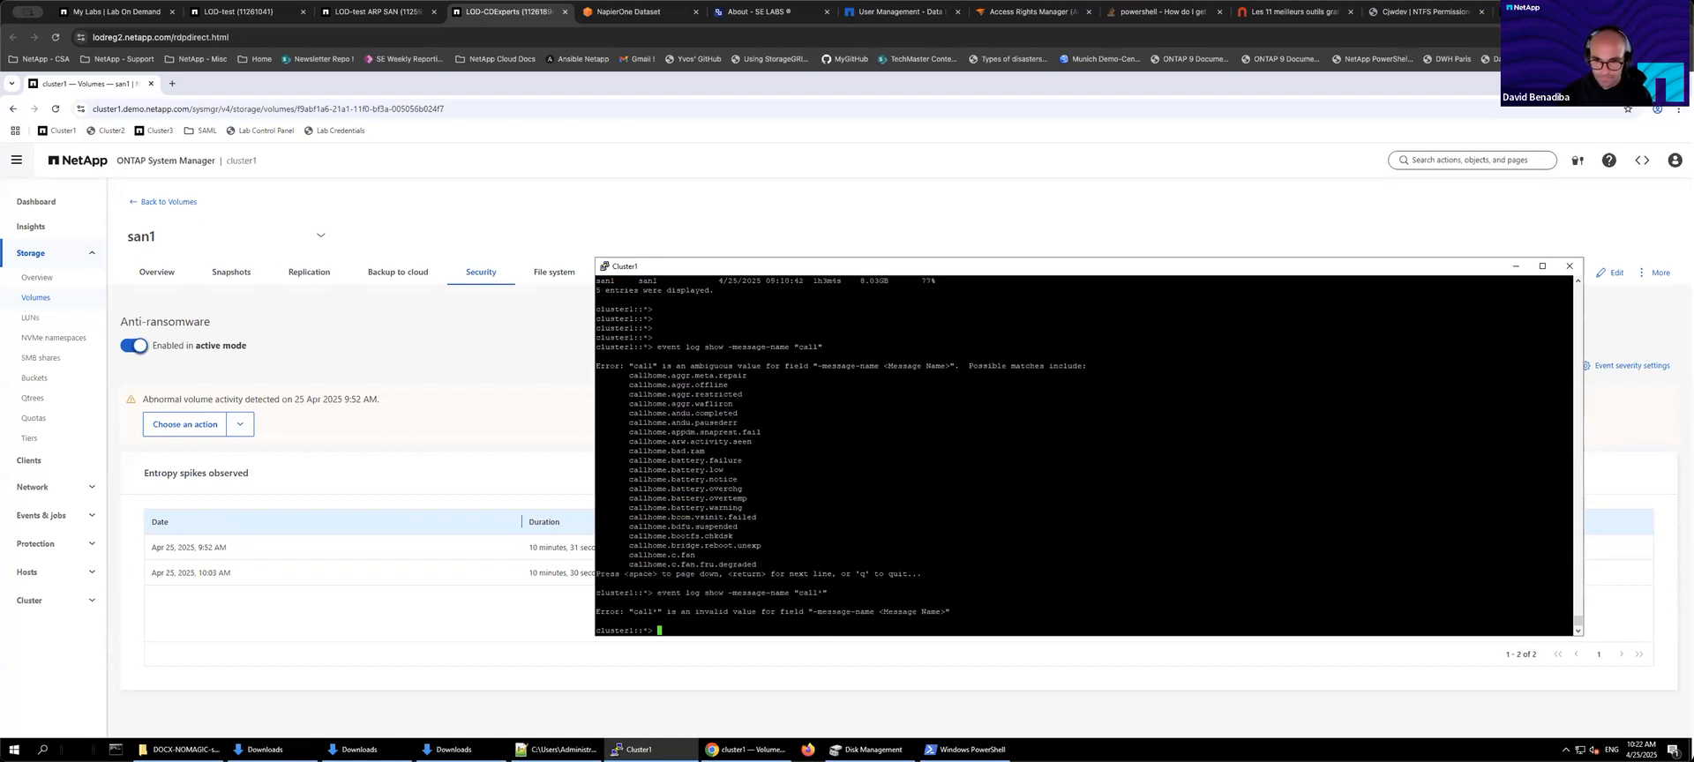
key("Up")
key("BackSpace")
key("BackSpace")
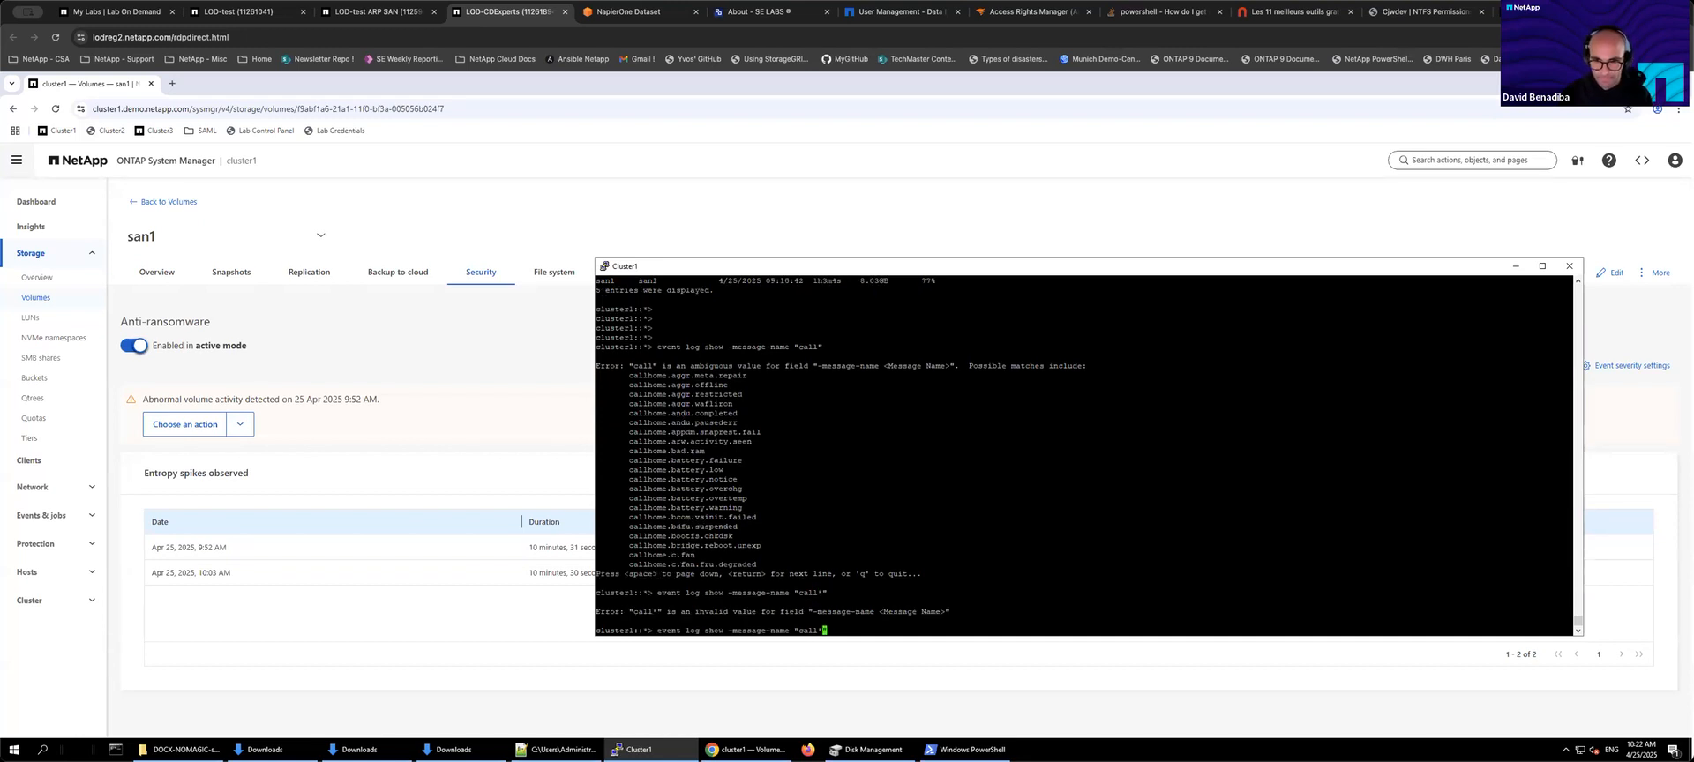
type("home\"")
key("Return")
Step: Show event log entries for message name callhome* and highlight the ransomware alert line and its volume name
key("q")
key("Up")
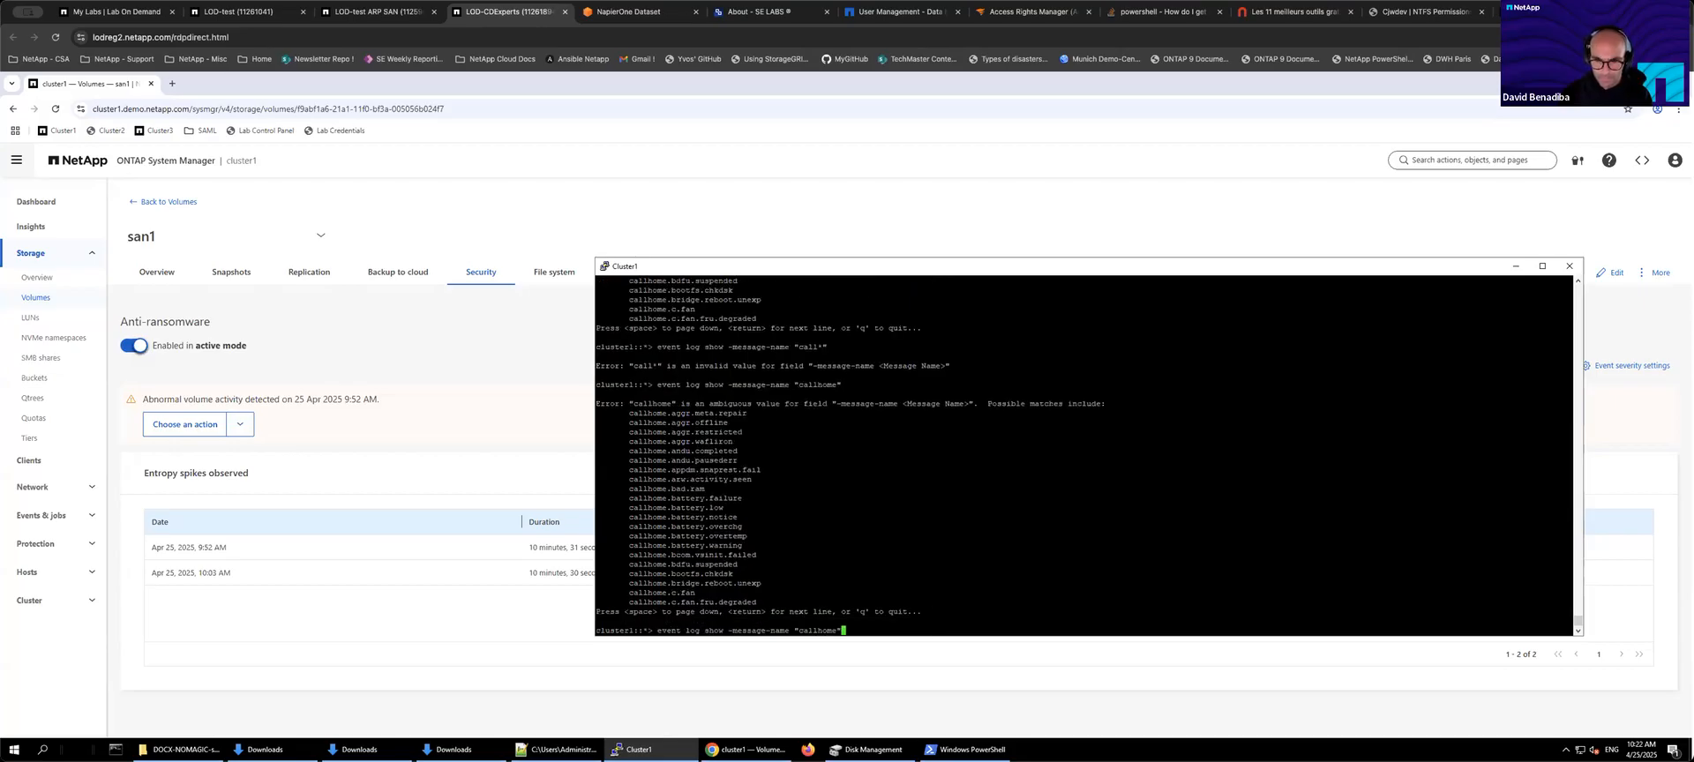
key("BackSpace")
key("BackSpace")
key("BackSpace")
key("BackSpace")
key("BackSpace")
key("BackSpace")
key("BackSpace")
key("BackSpace")
key("BackSpace")
key("BackSpace")
type("call")
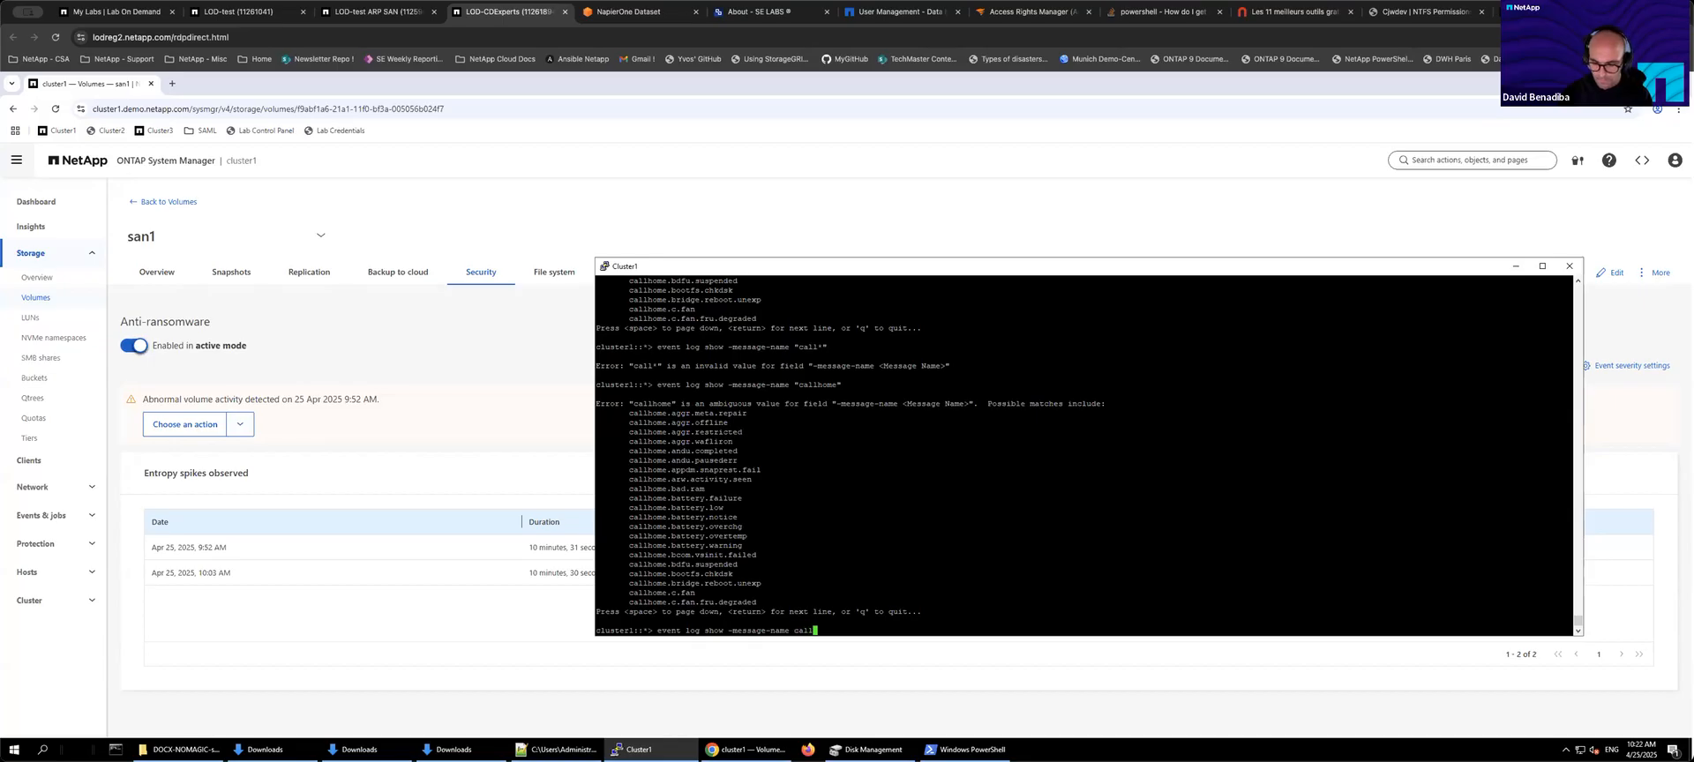
type("home*")
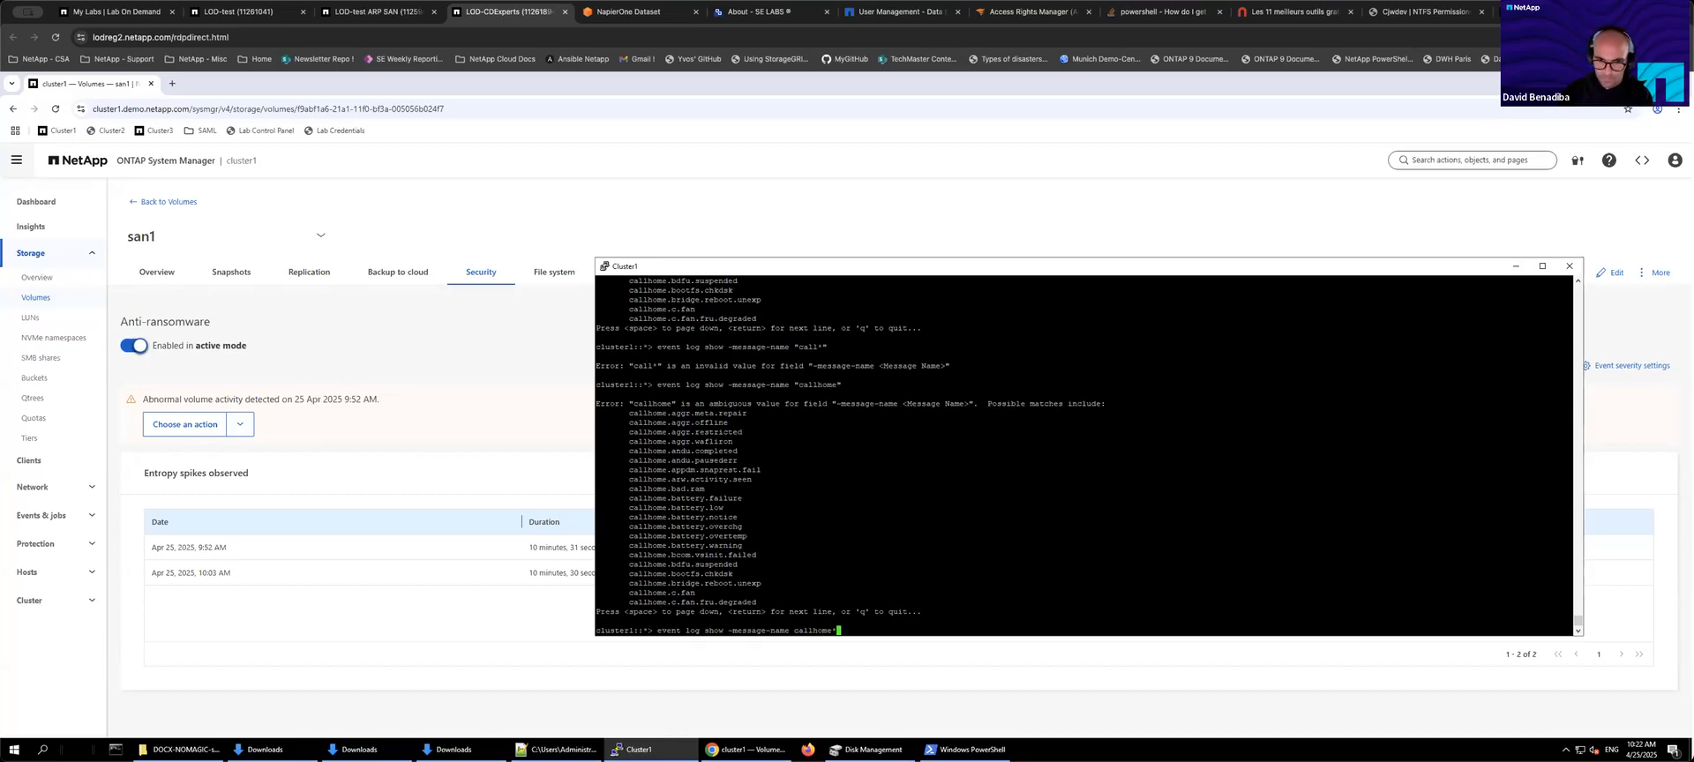
key("BackSpace")
key("Left")
key("Left")
key("Left")
key("Left")
key("Left")
key("Left")
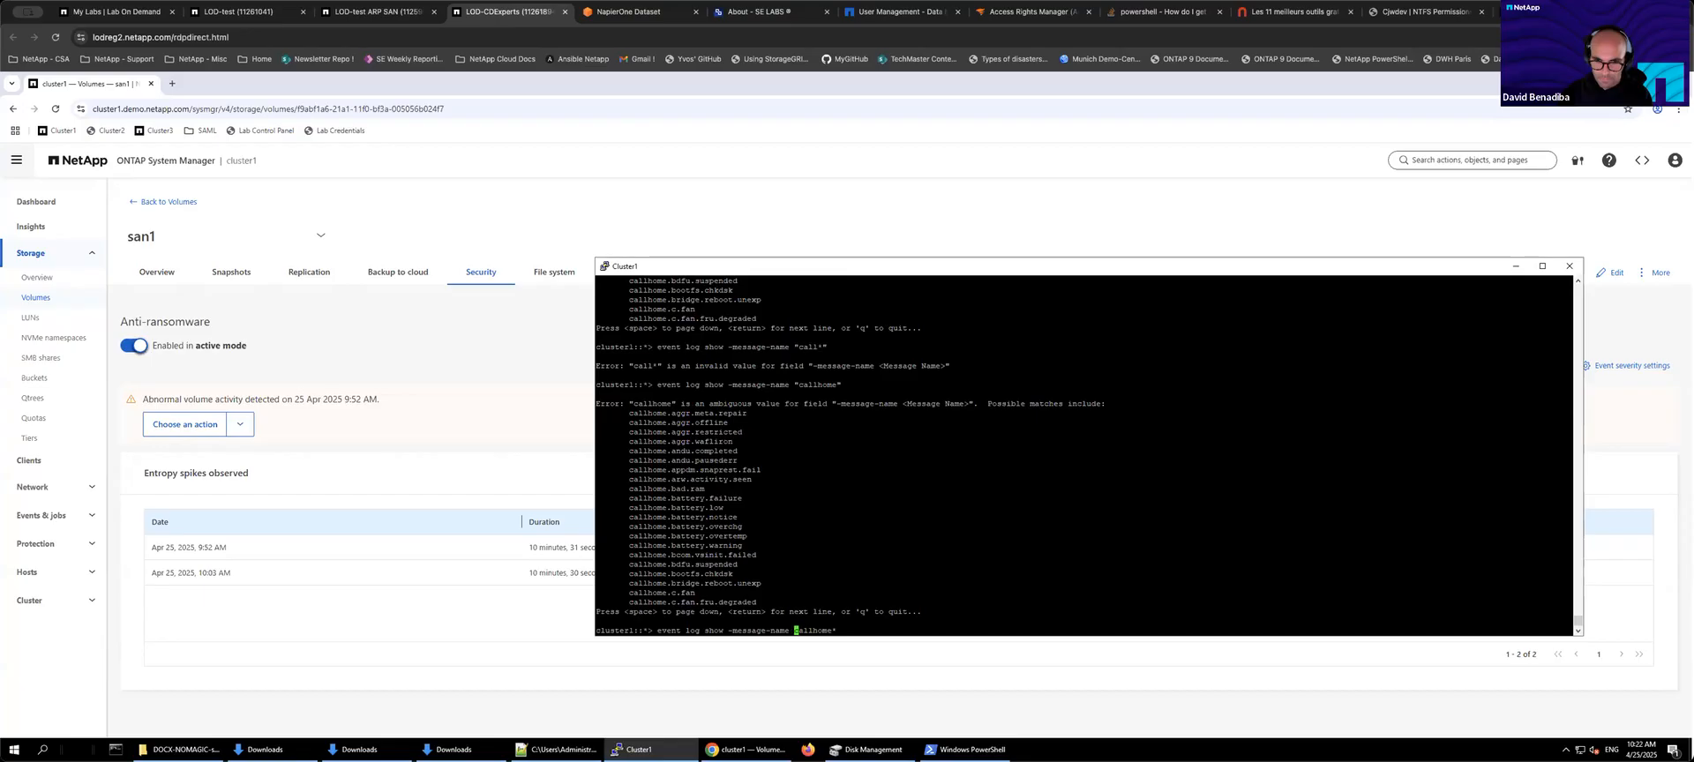
key("Right")
key("Return")
key("Return")
key("Return")
key("Return")
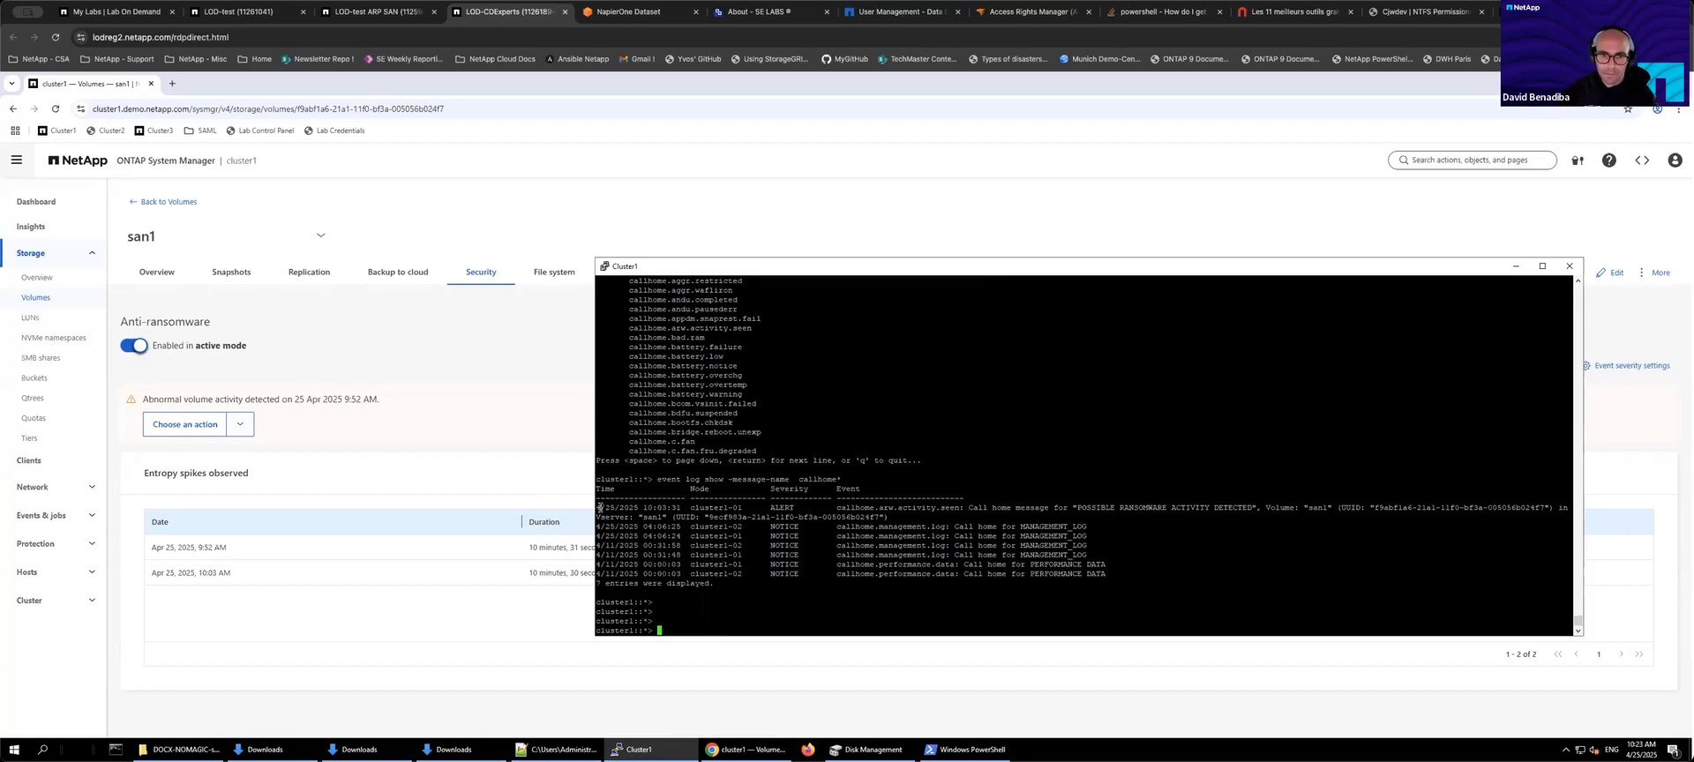
left_click_drag(596, 508, 894, 516)
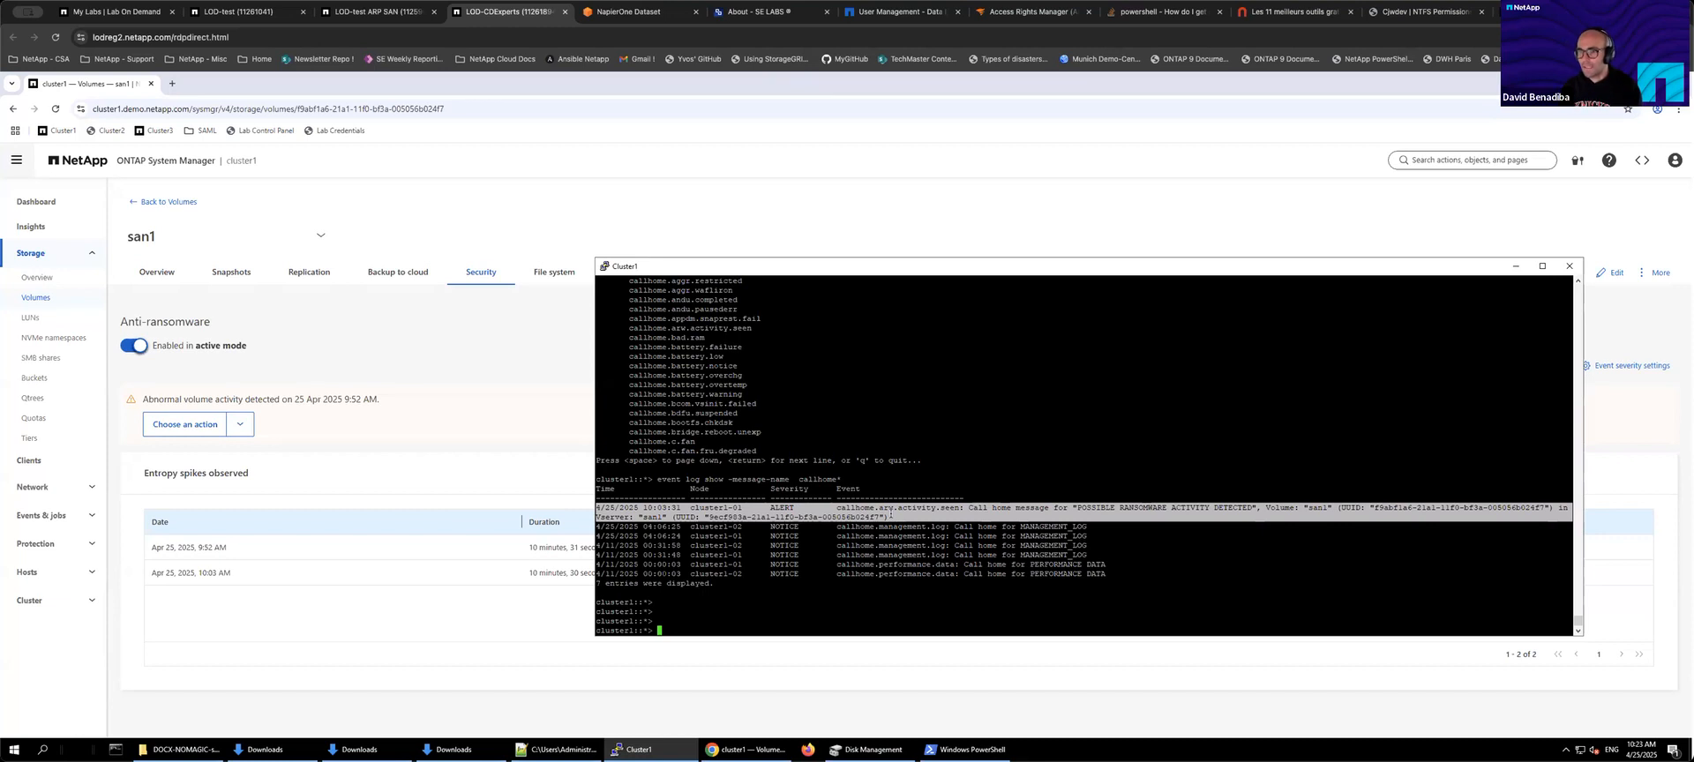
double_click(1318, 507)
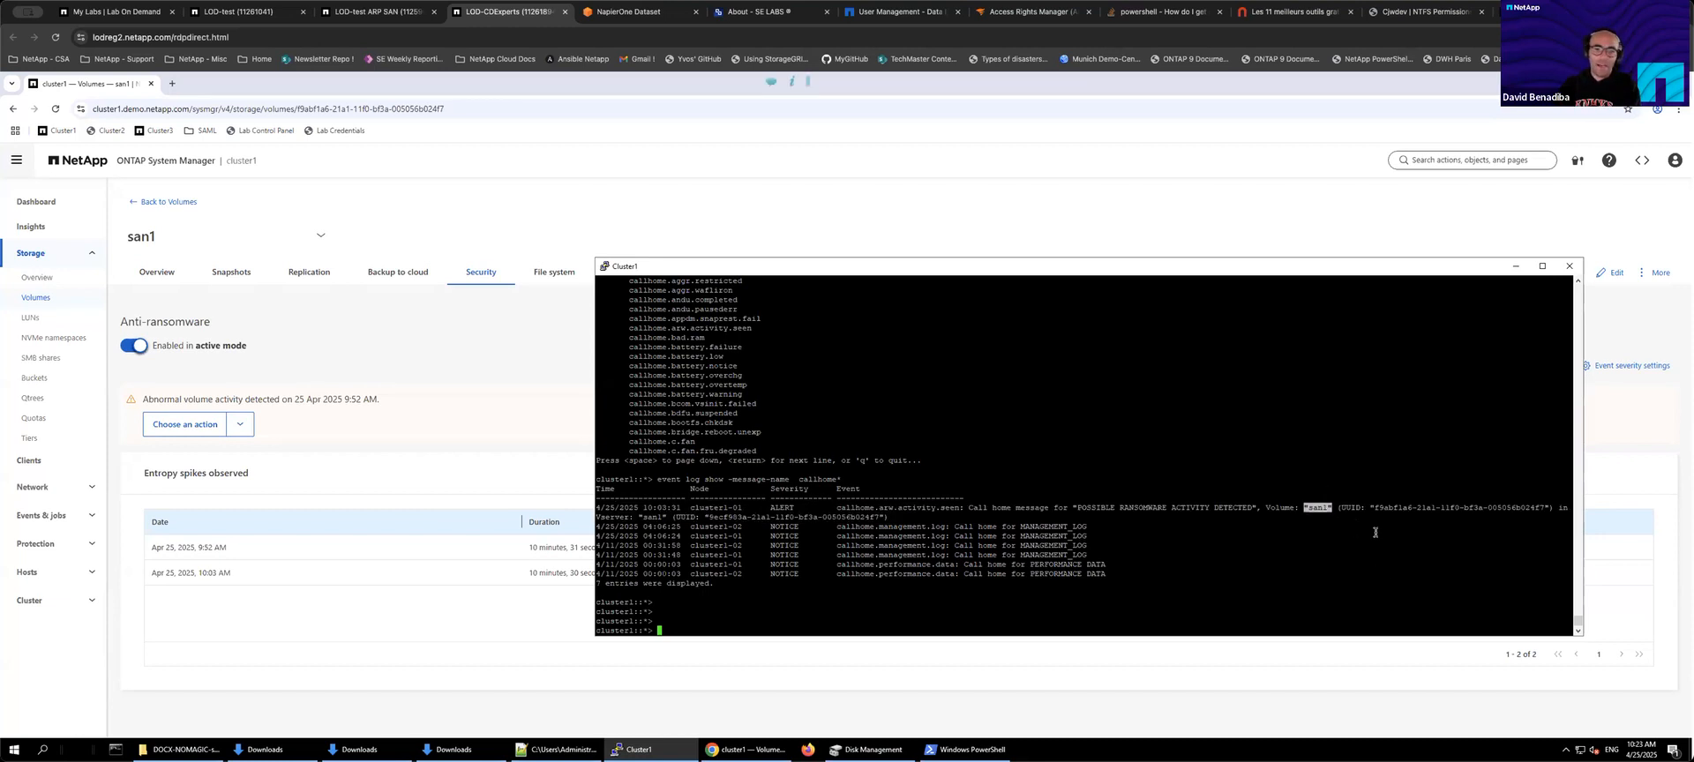